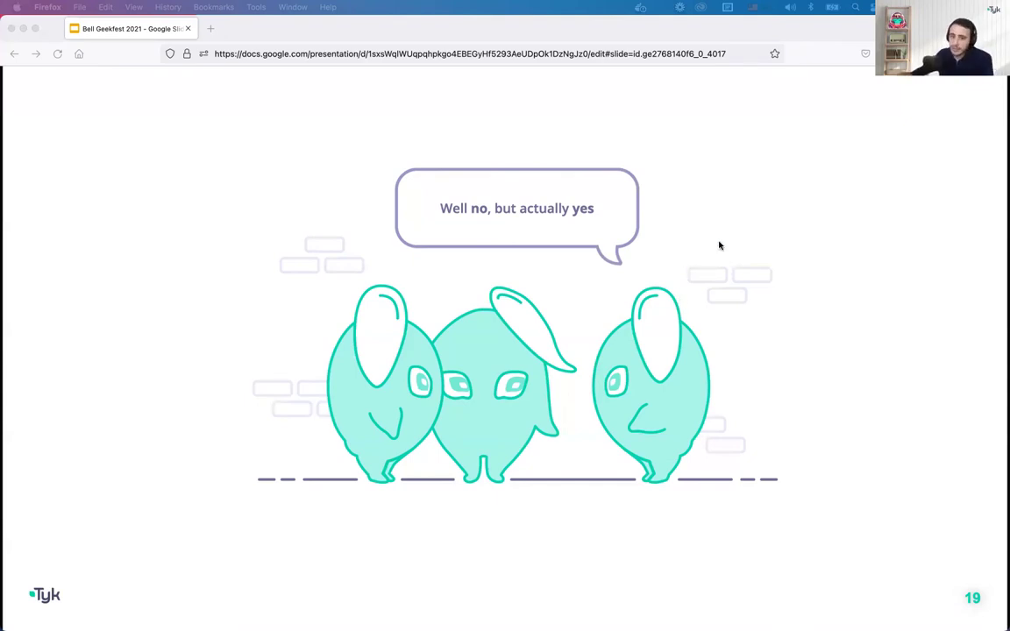
Switch to the desktop with the Tyk dashboard
key("ctrl+Right")
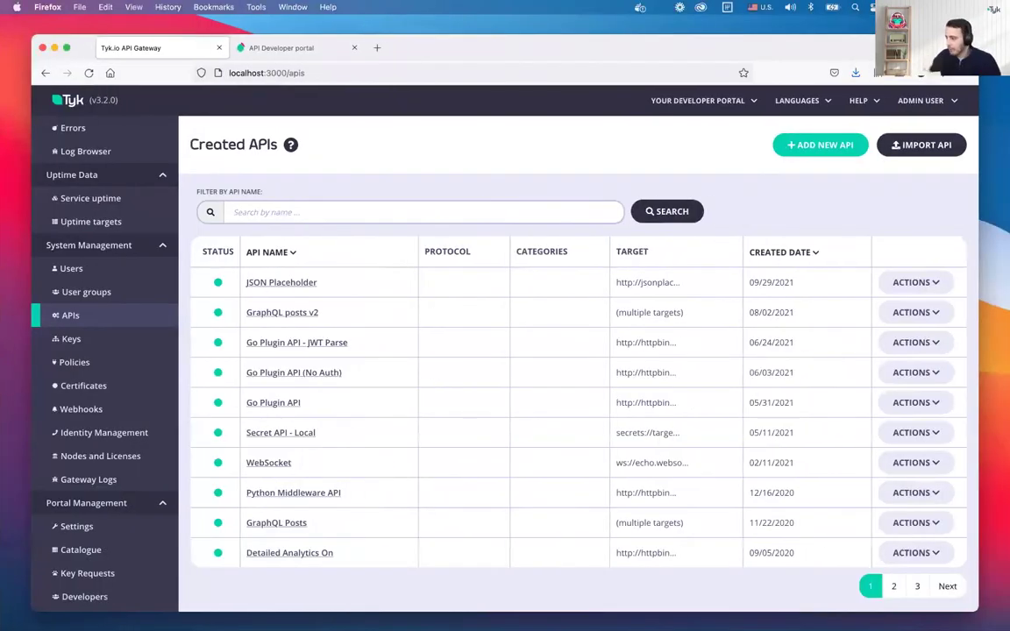
Copy the JSON Placeholder API's URL, then go to the developer portal's API Catalogue
key("ctrl+Up")
key("ctrl+Up")
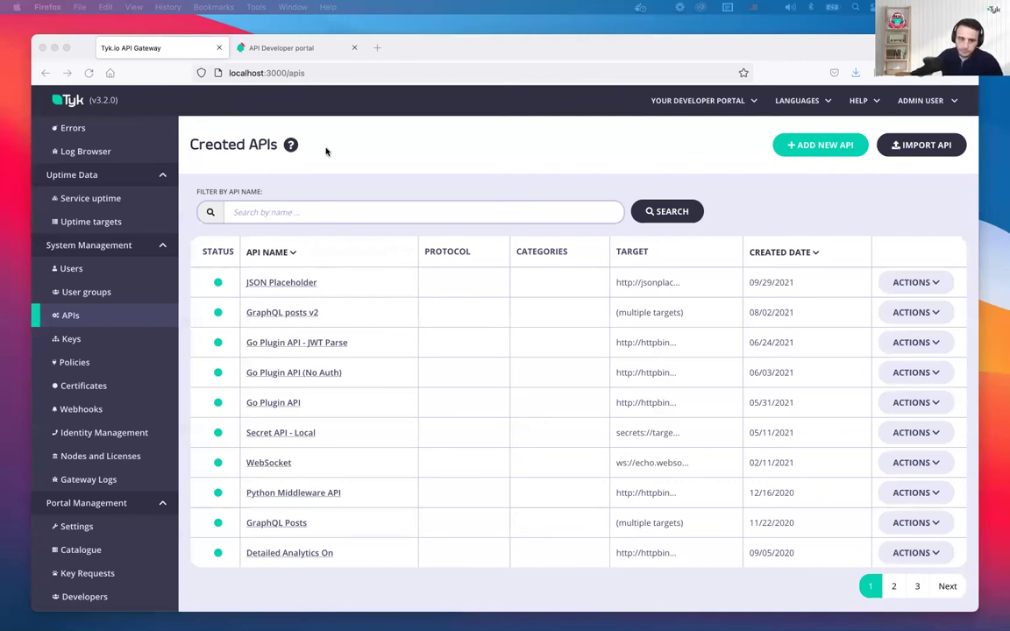
left_click(281, 284)
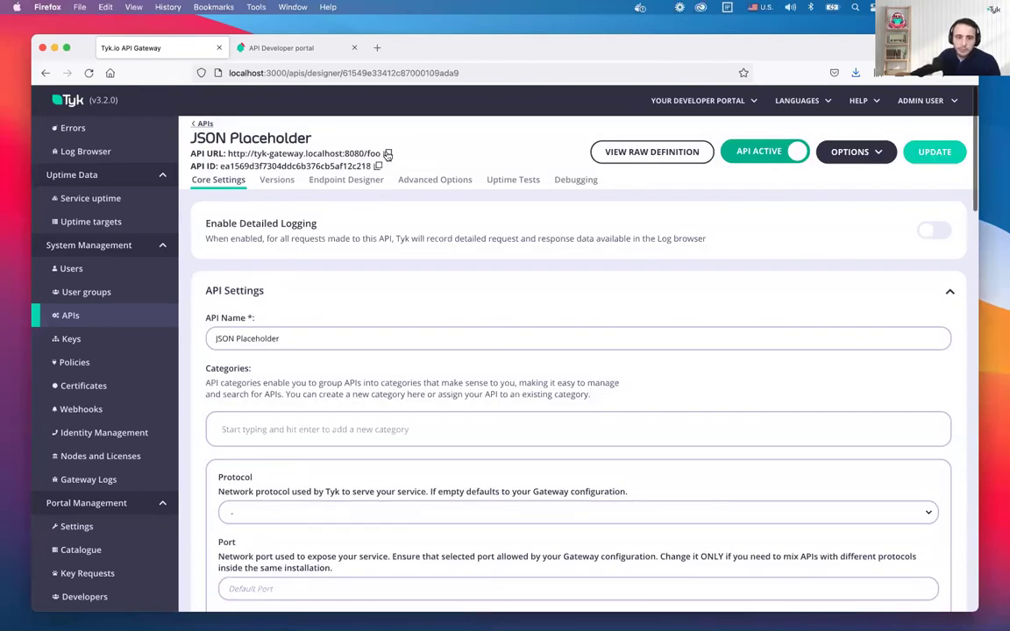
left_click(387, 154)
scroll(371, 288, "down", 1)
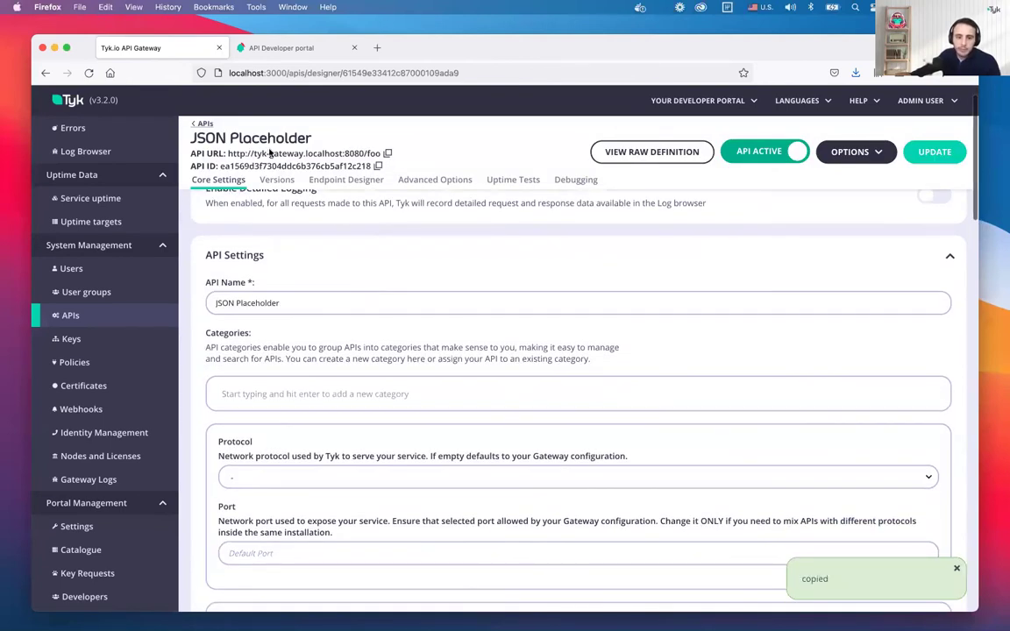
left_click(296, 51)
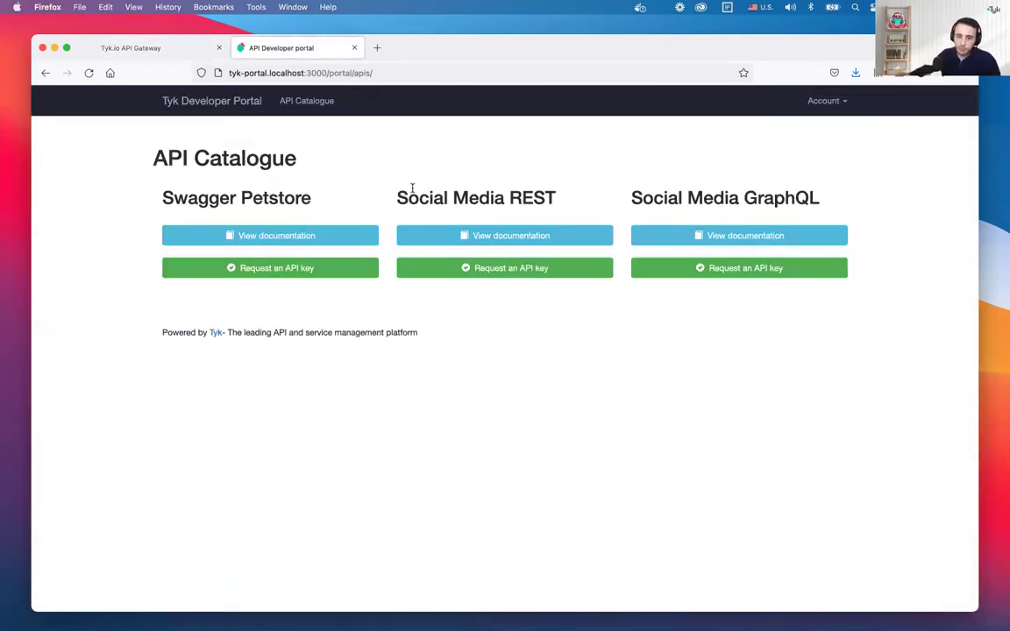
left_click_drag(395, 197, 554, 196)
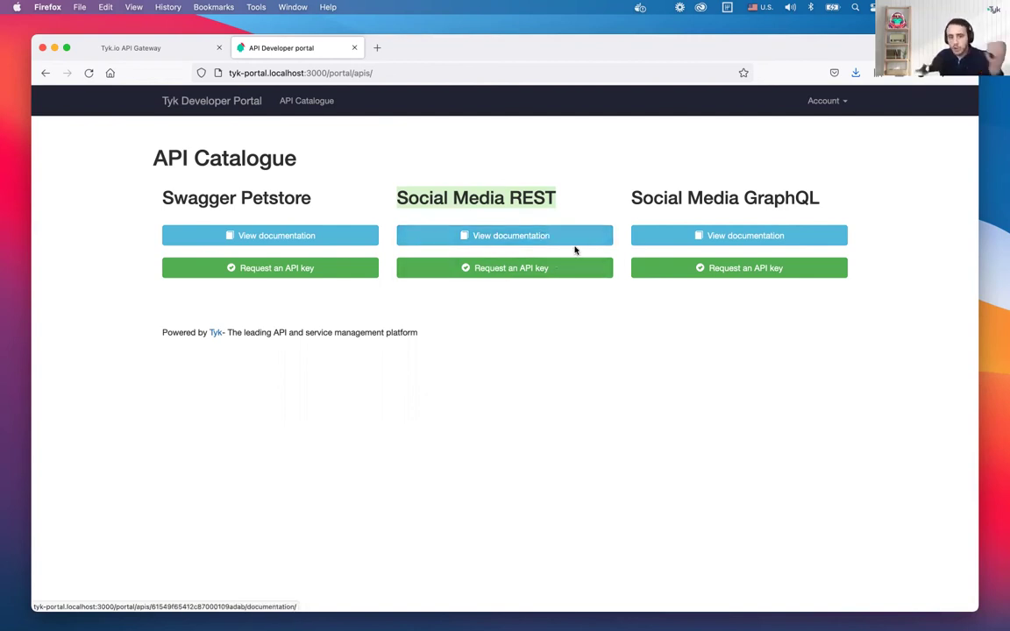
Open the Social Media REST documentation and browse its posts, comments, albums, photos, todos and users groups
left_click(522, 237)
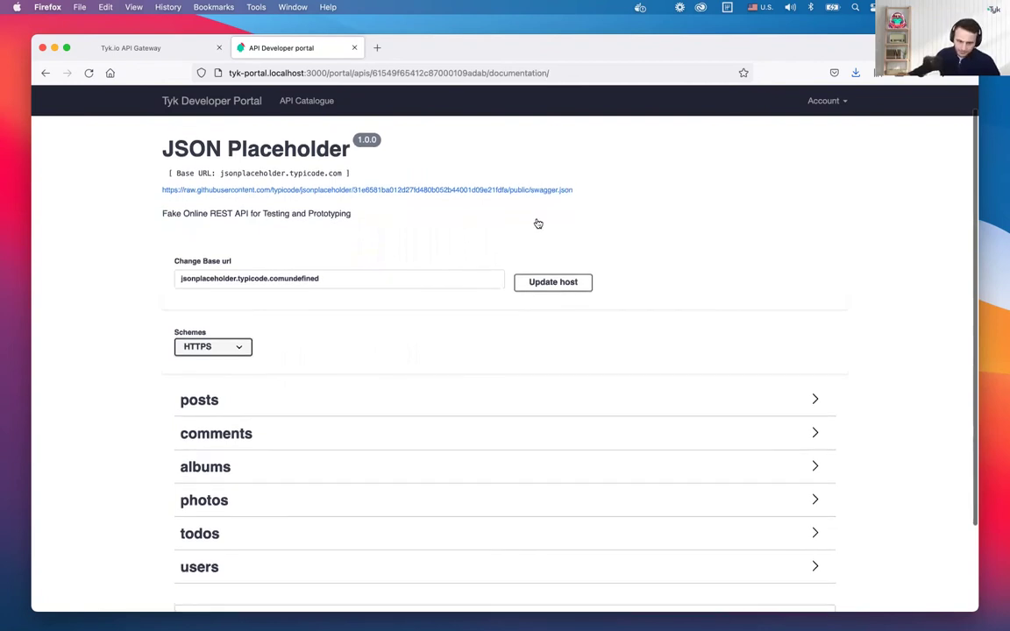
scroll(571, 208, "down", 2)
scroll(299, 344, "down", 1)
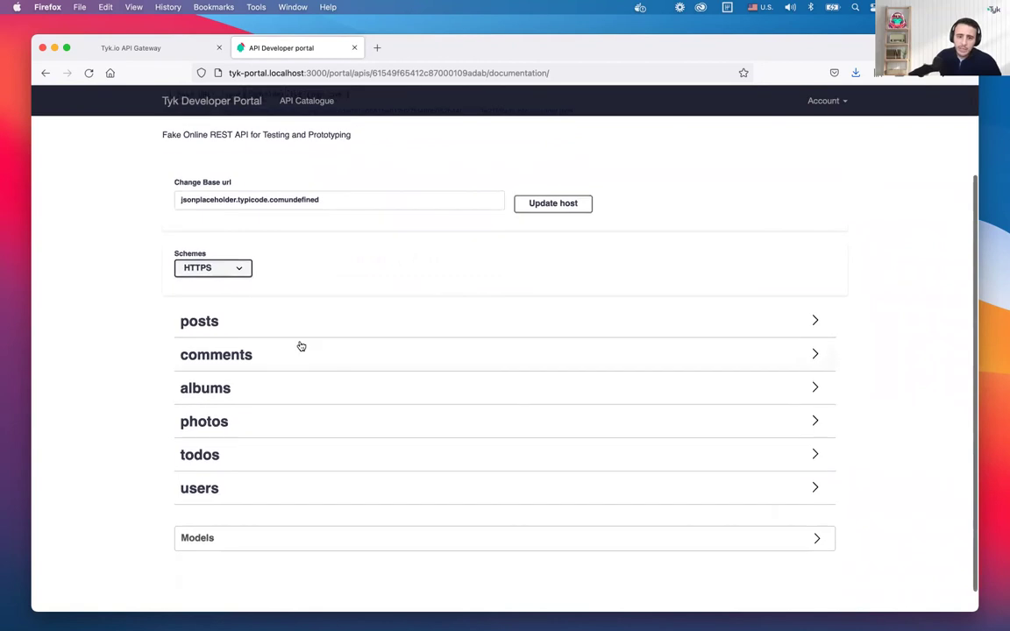
scroll(241, 363, "up", 3)
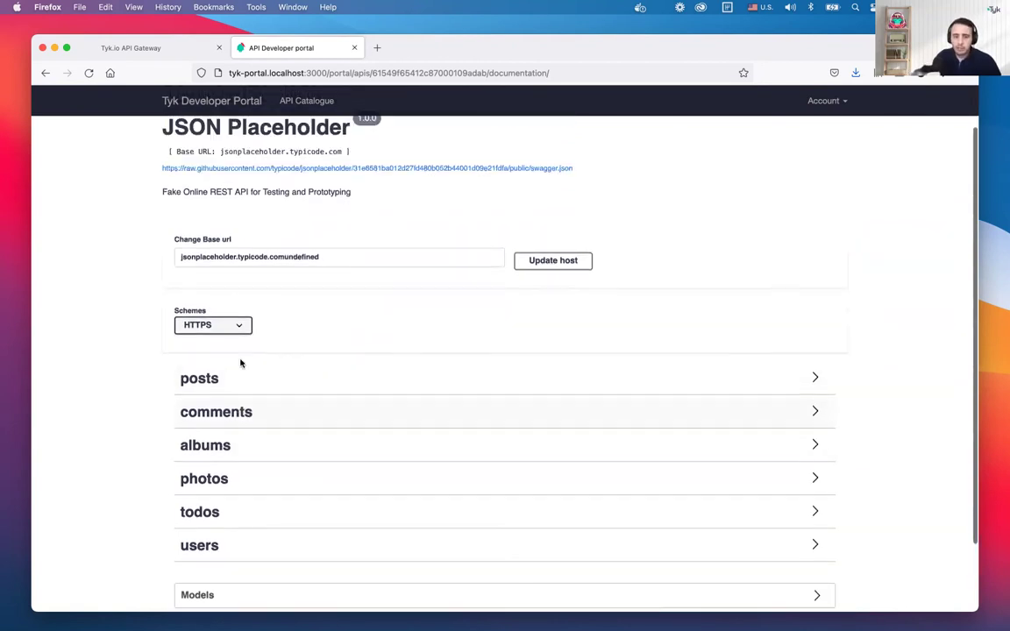
left_click(305, 101)
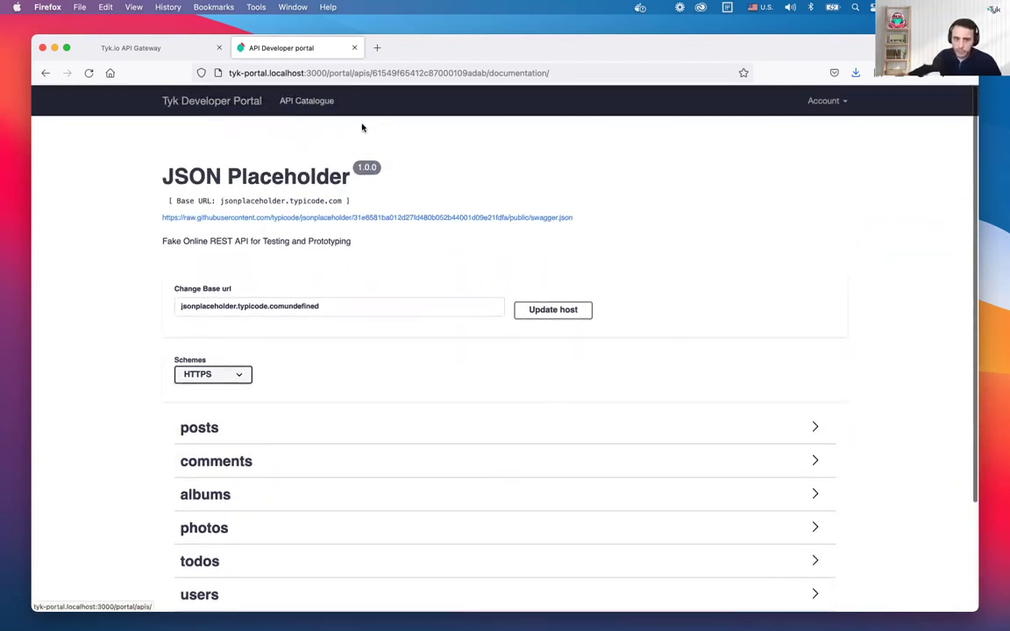
double_click(532, 197)
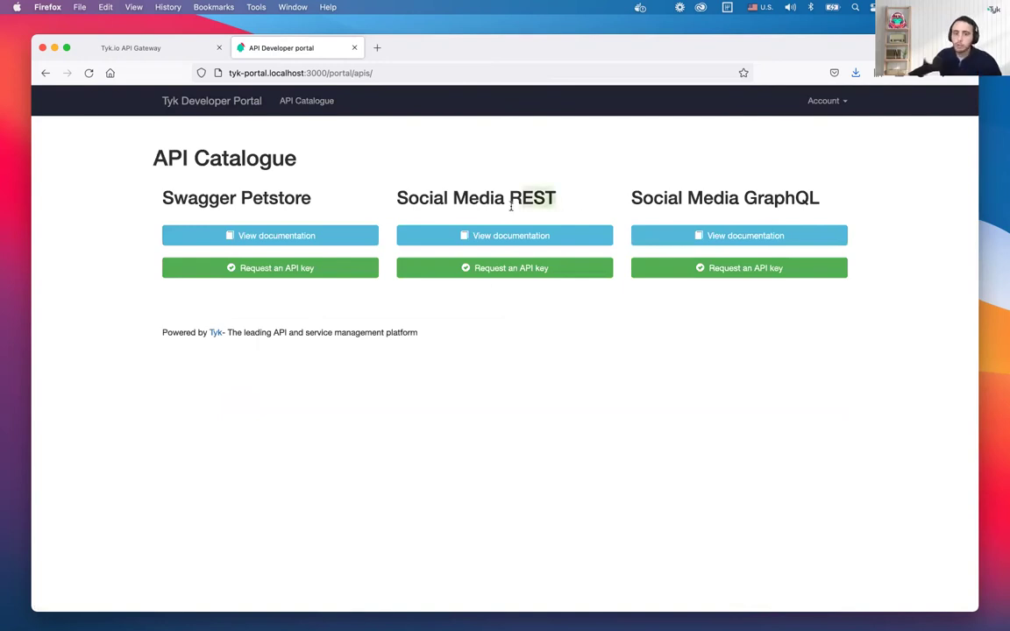
left_click(515, 236)
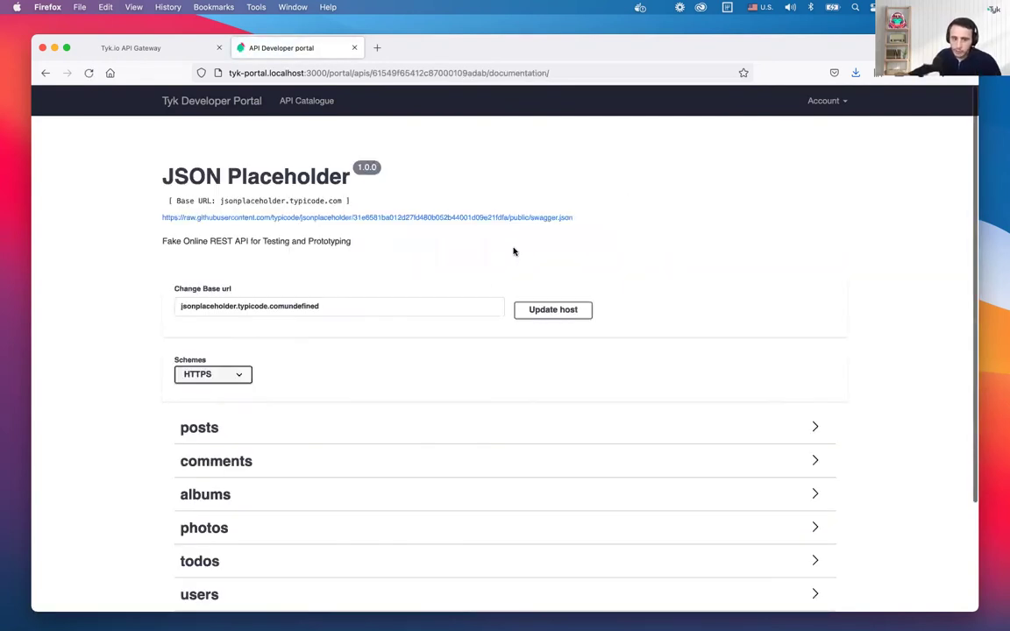
scroll(502, 286, "down", 3)
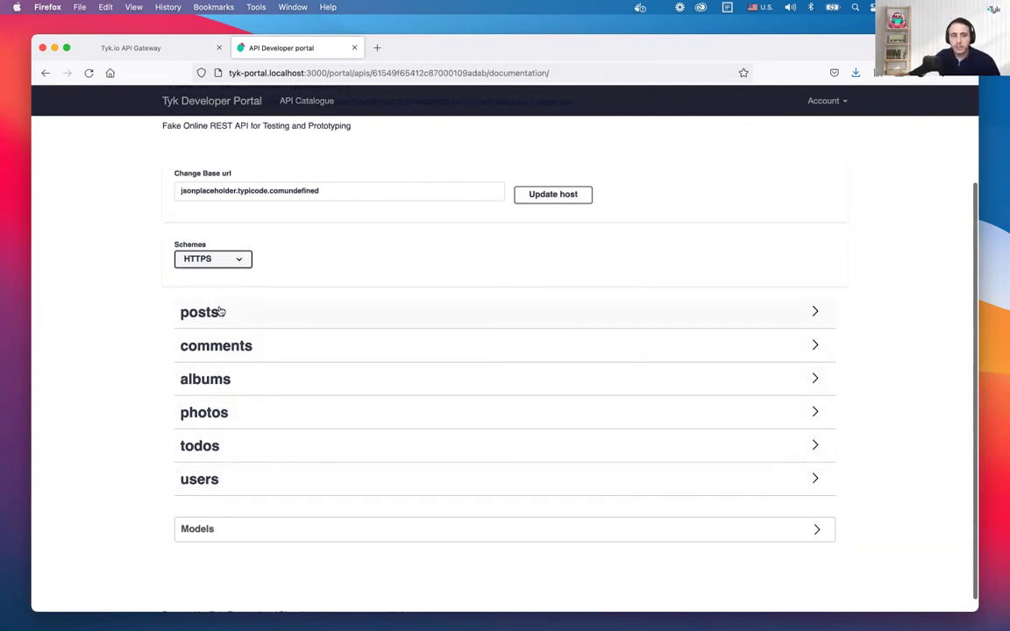
scroll(240, 325, "up", 2)
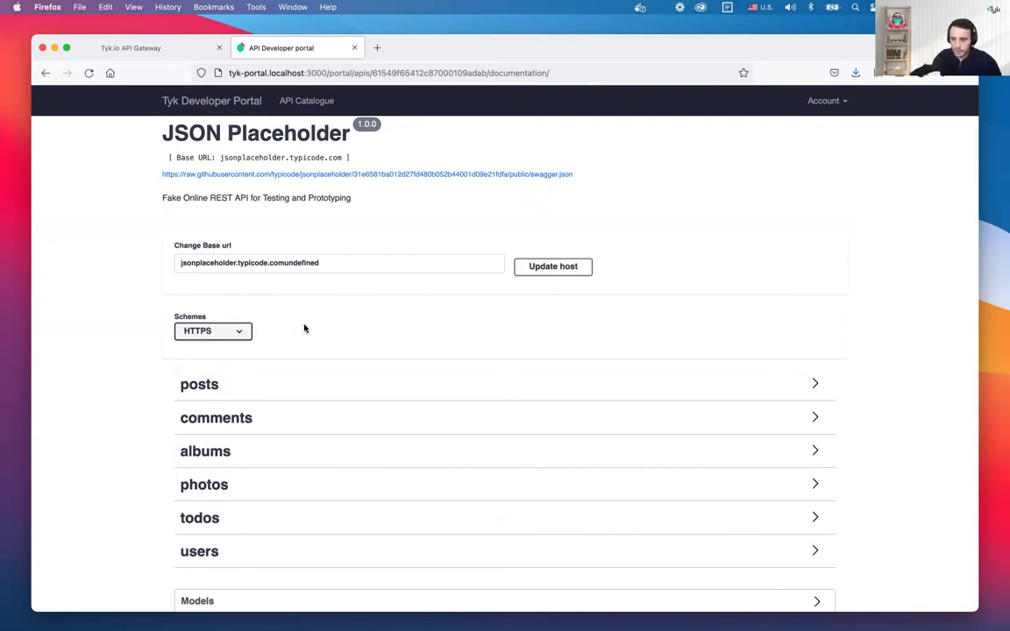
scroll(227, 497, "down", 1)
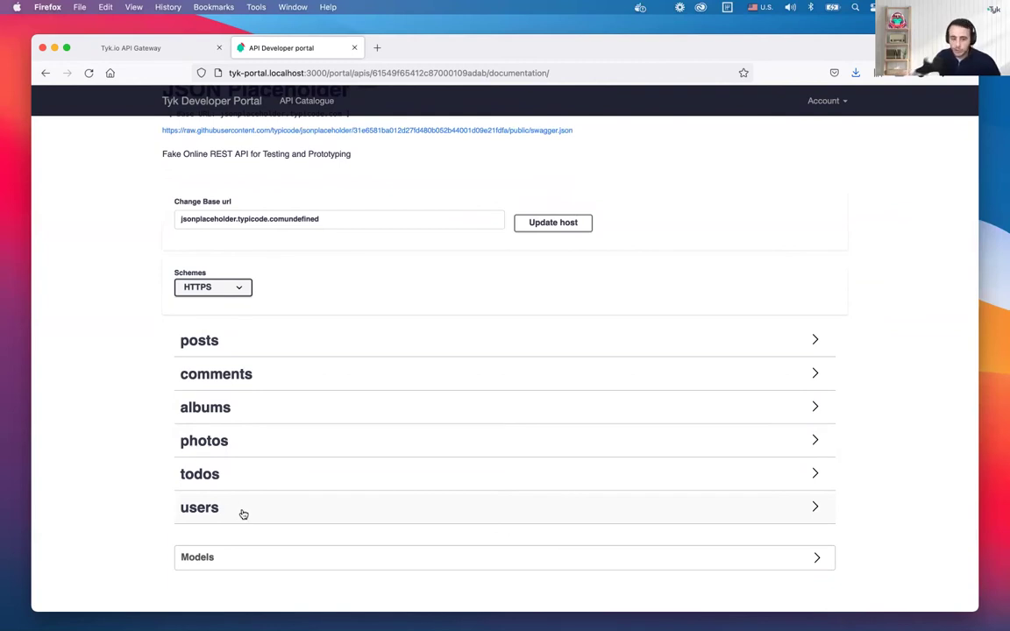
Run GET /users/{id} from the users group with id 1
left_click(244, 514)
scroll(243, 514, "down", 2)
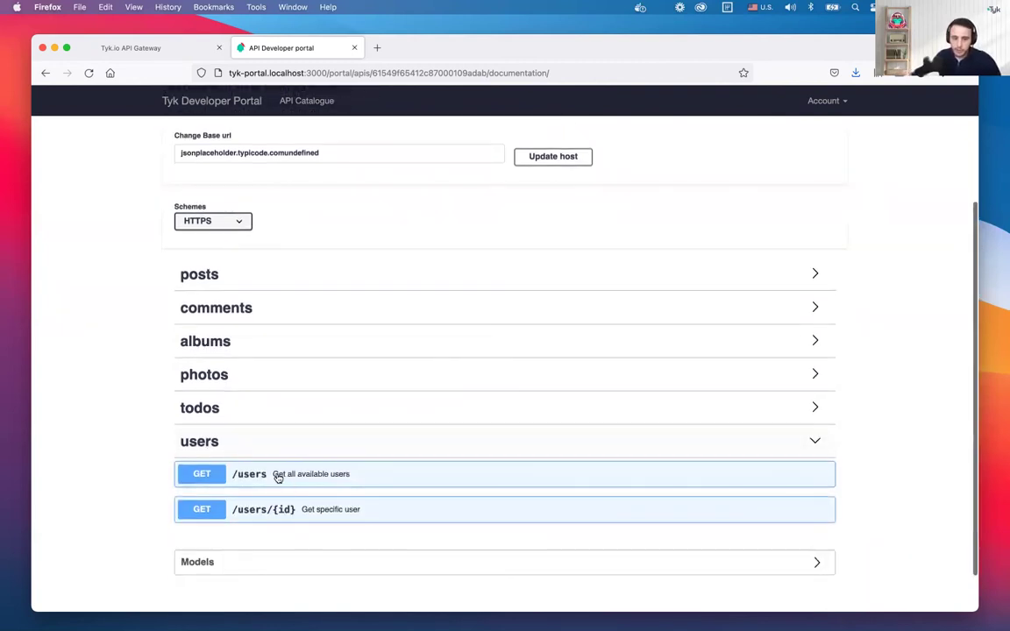
left_click(324, 512)
scroll(328, 510, "down", 2)
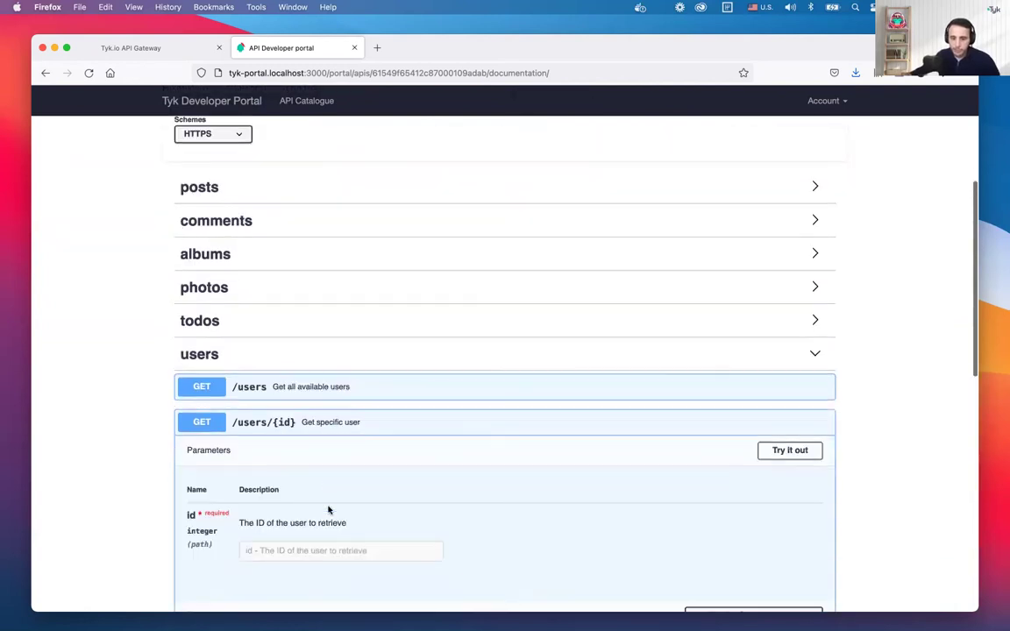
left_click(782, 451)
scroll(376, 512, "down", 2)
left_click(370, 470)
type("1")
left_click(432, 523)
Highlight the id and name in the user response, then expand the posts group
scroll(434, 532, "down", 1)
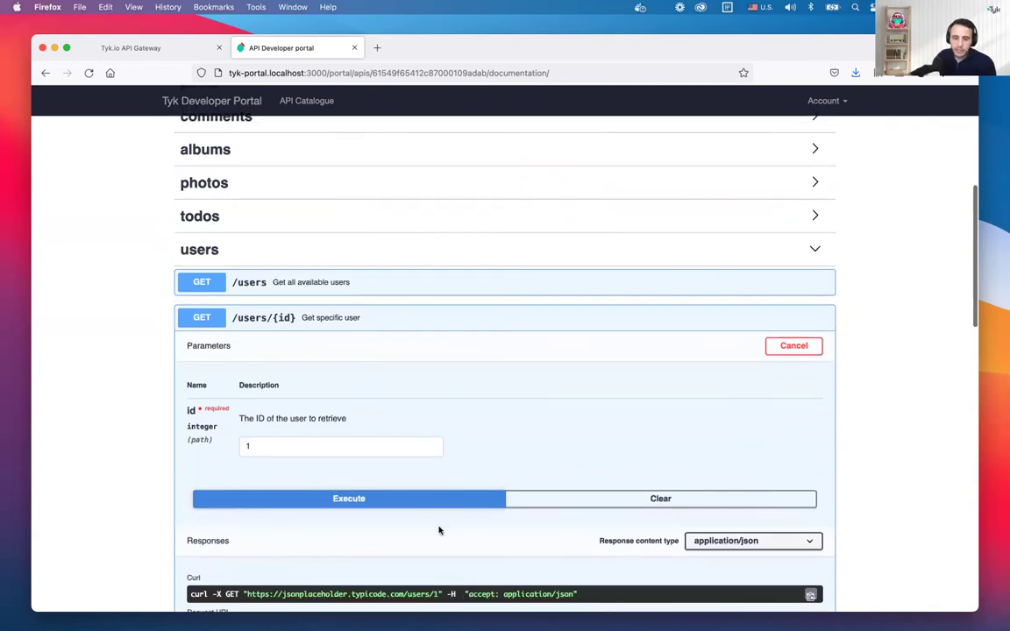
scroll(439, 530, "down", 5)
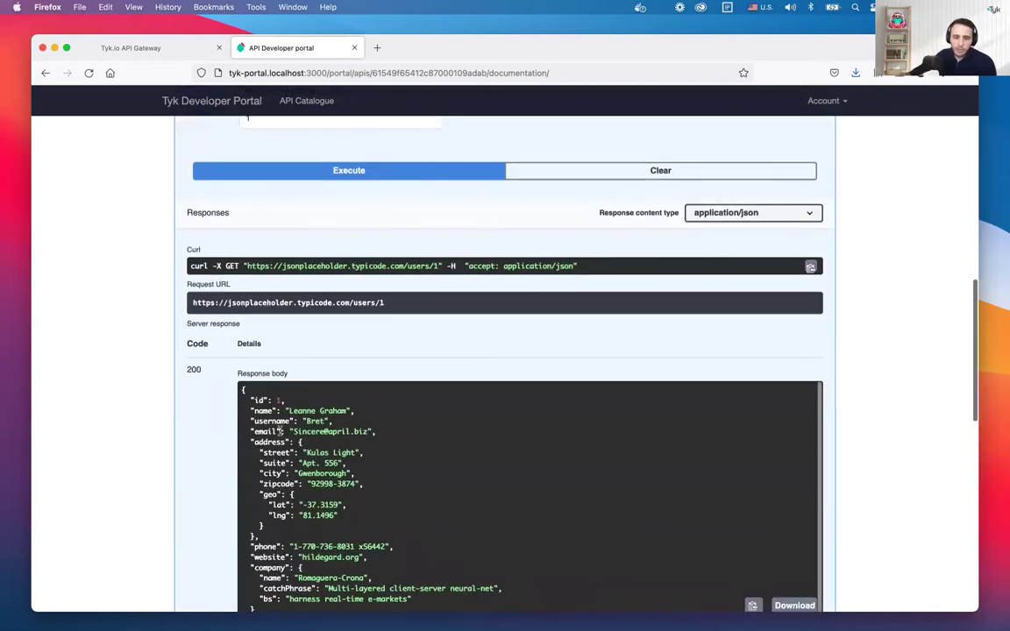
left_click_drag(247, 392, 300, 504)
left_click(270, 410)
double_click(259, 400)
double_click(263, 410)
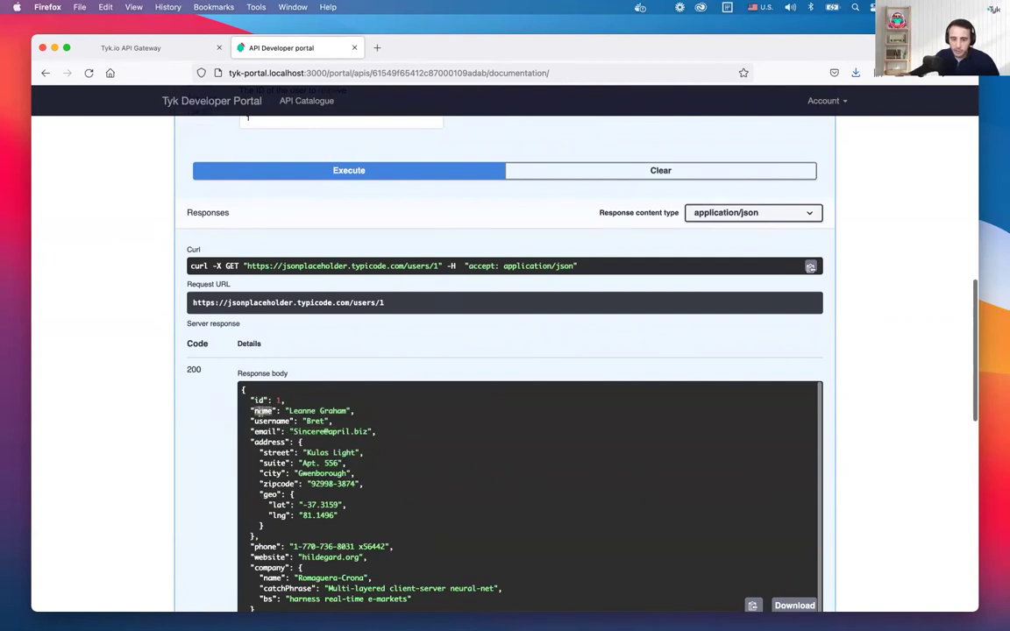
scroll(272, 546, "down", 1)
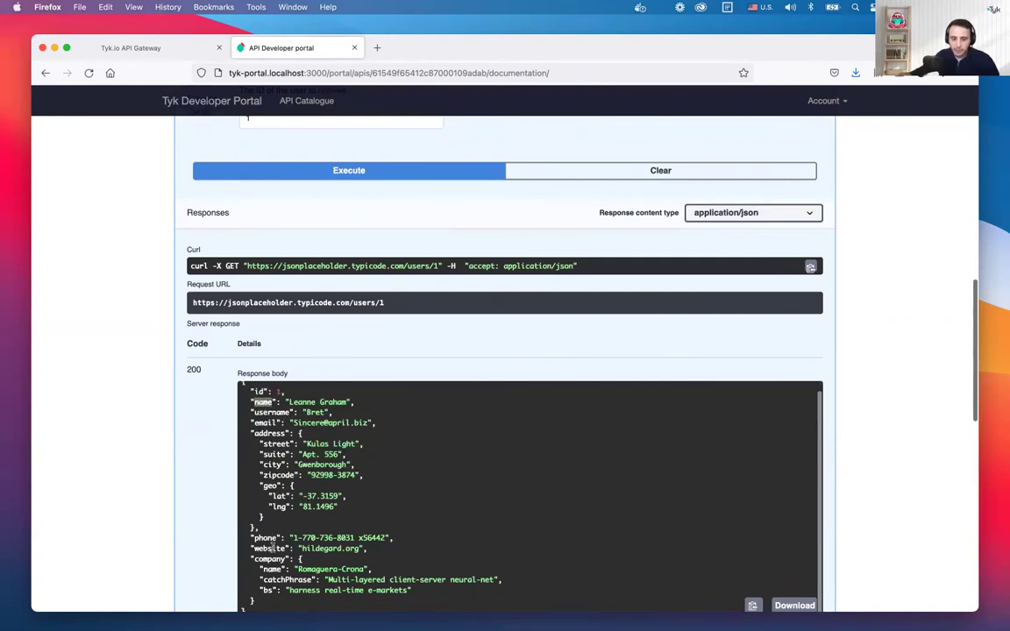
scroll(272, 546, "up", 1)
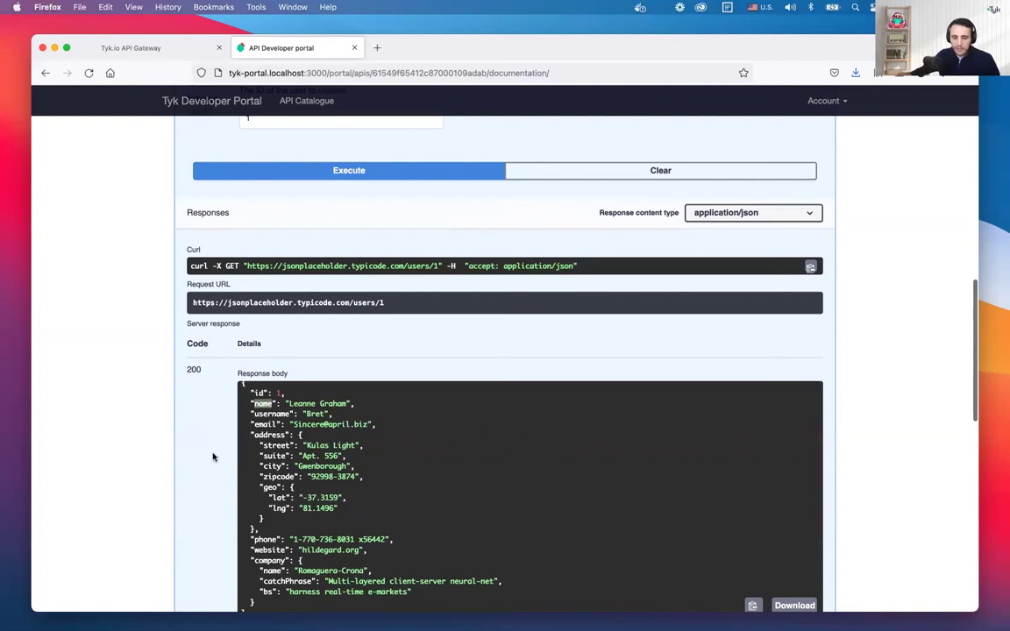
scroll(171, 412, "up", 1)
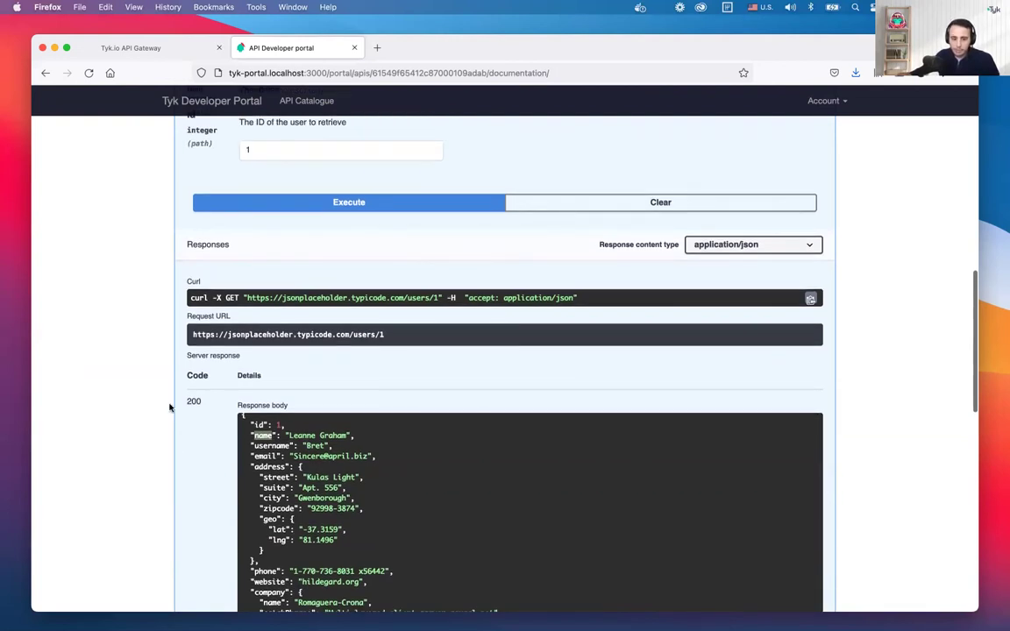
scroll(167, 401, "up", 5)
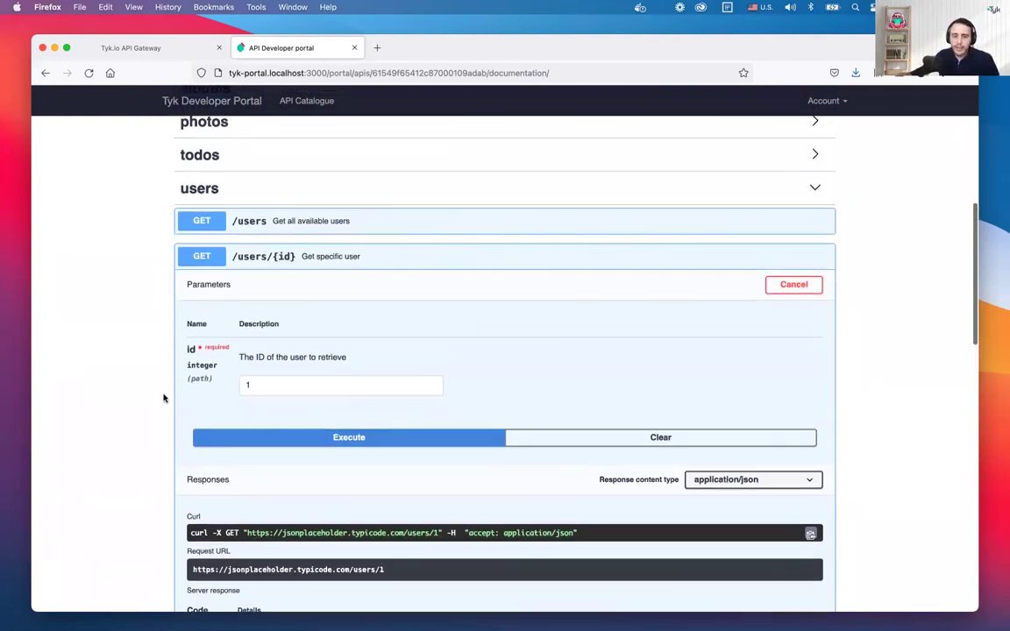
scroll(168, 391, "up", 3)
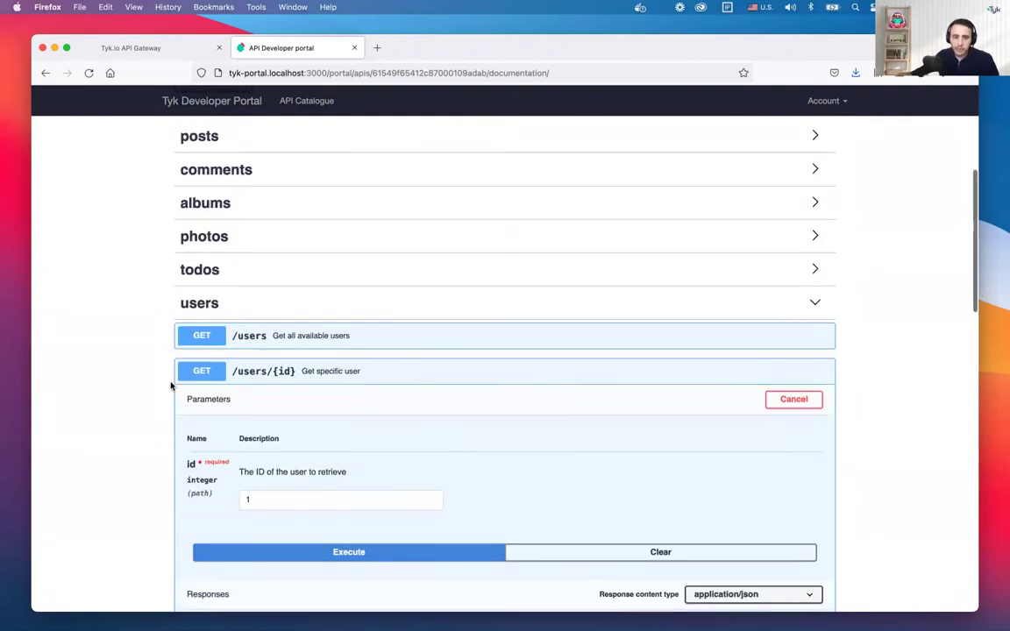
scroll(171, 386, "up", 3)
left_click(238, 238)
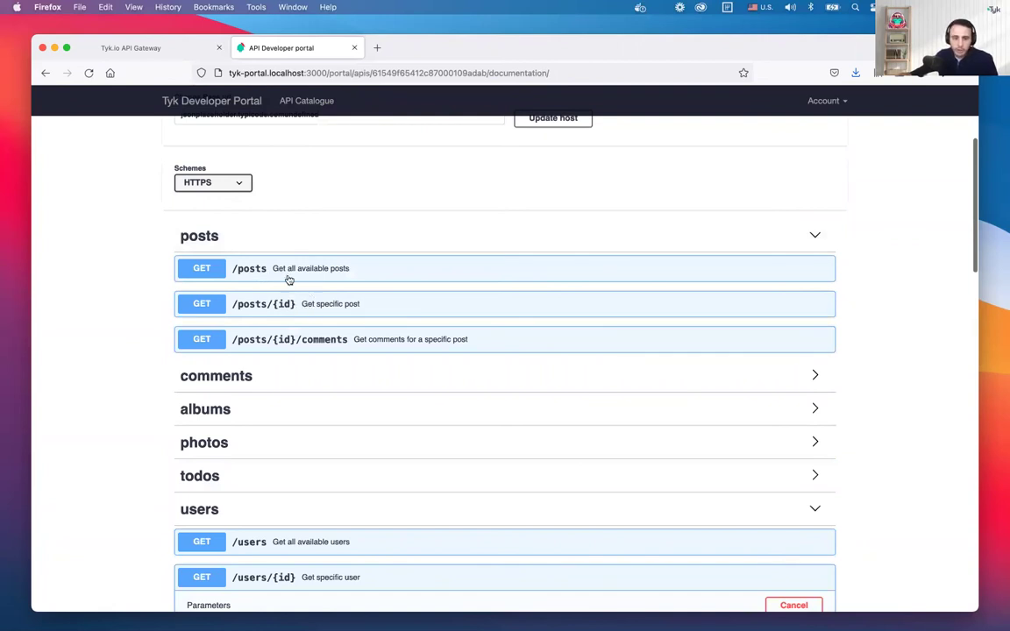
Run GET /posts filtered to userId 1 and review the returned posts
left_click(287, 277)
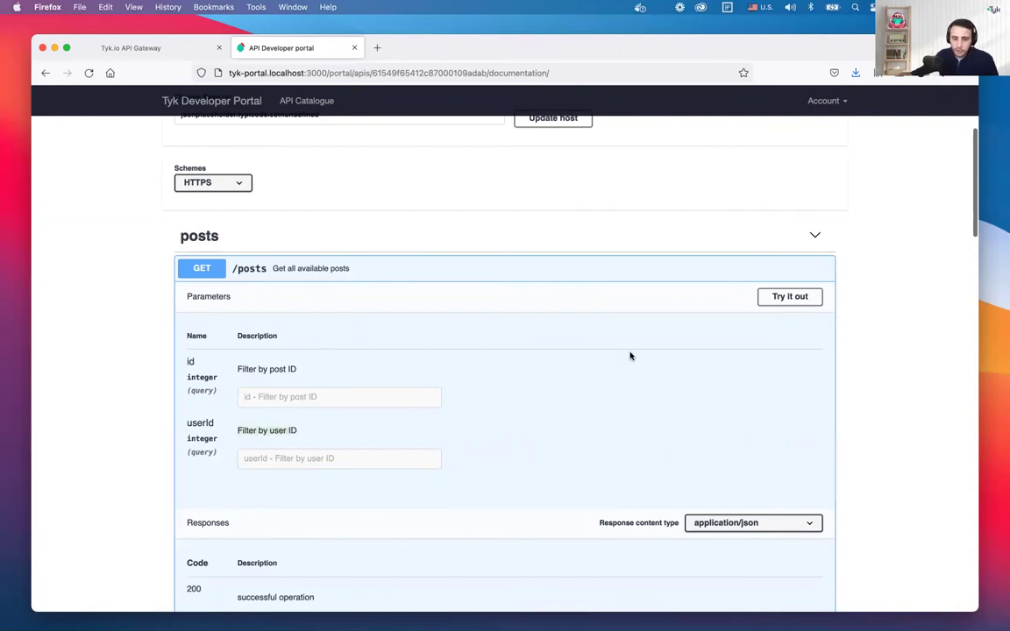
left_click(778, 297)
scroll(495, 360, "down", 1)
left_click(344, 432)
type("1")
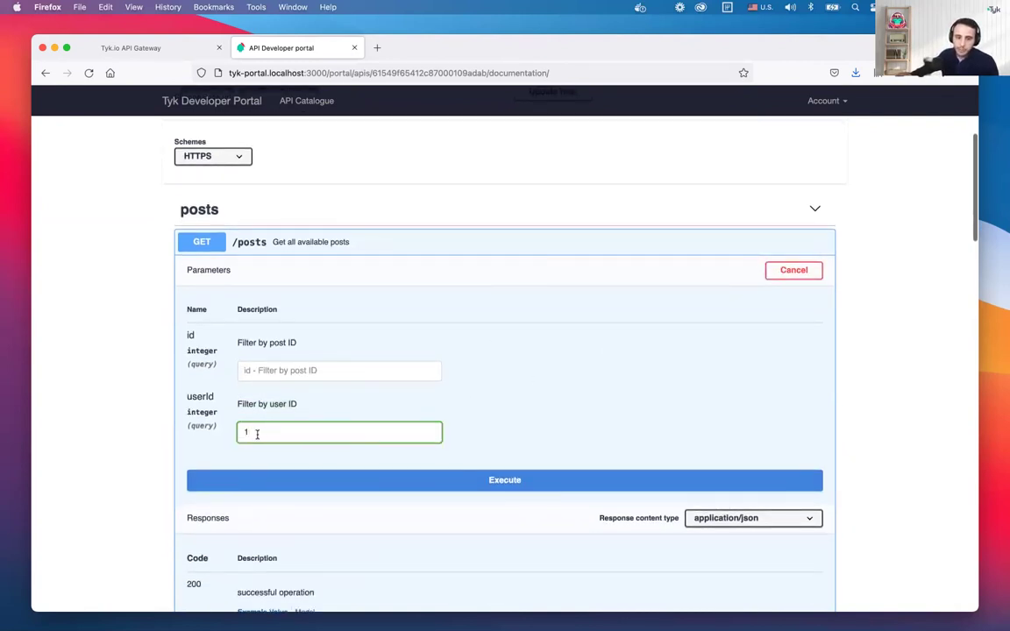
left_click(390, 486)
scroll(129, 419, "down", 10)
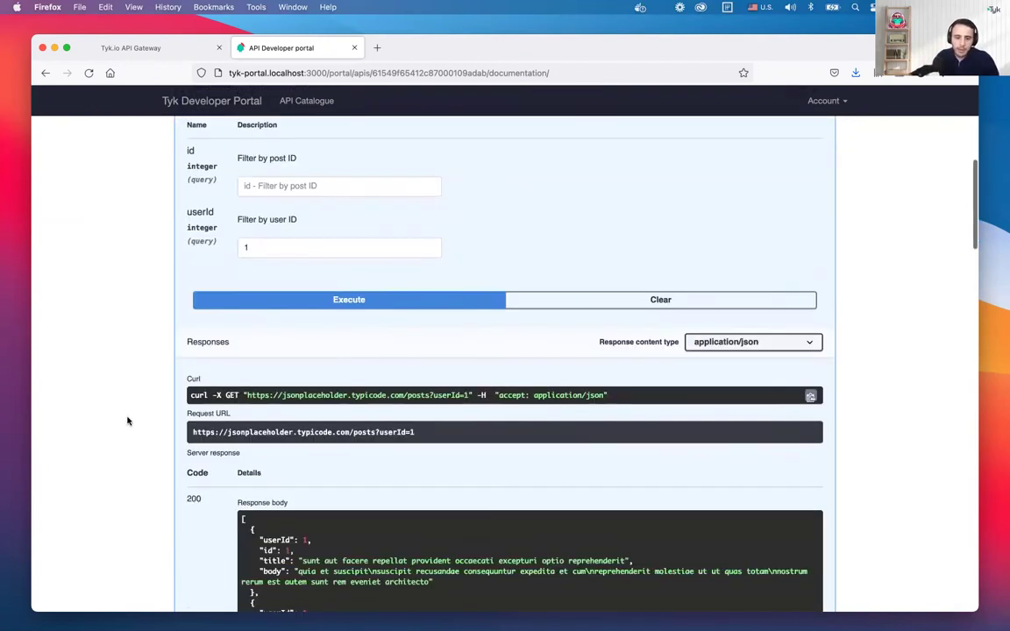
scroll(313, 411, "down", 2)
scroll(313, 412, "down", 3)
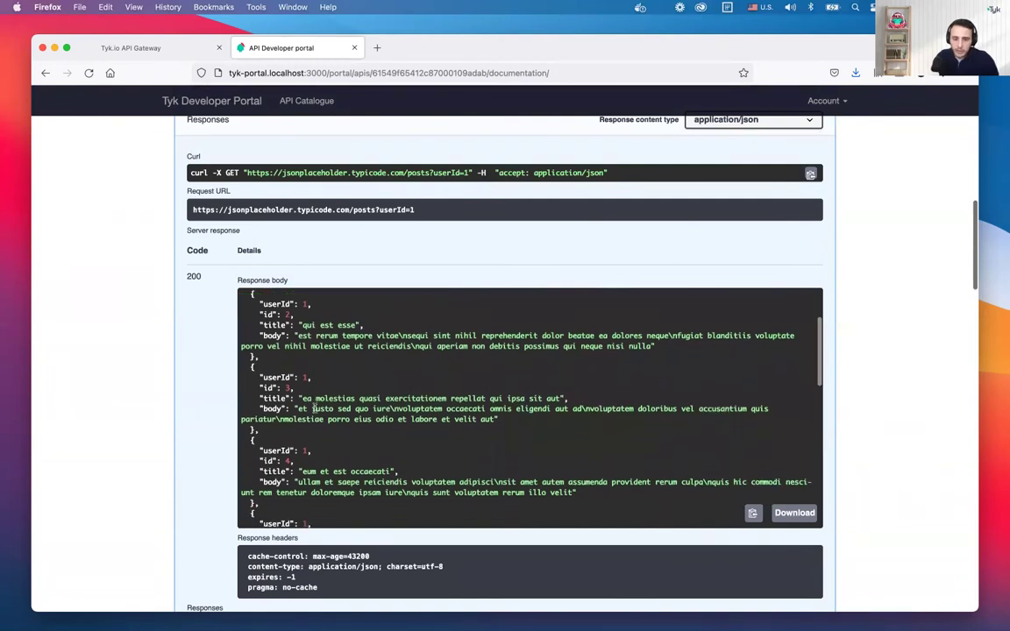
scroll(300, 387, "up", 5)
scroll(300, 386, "up", 1)
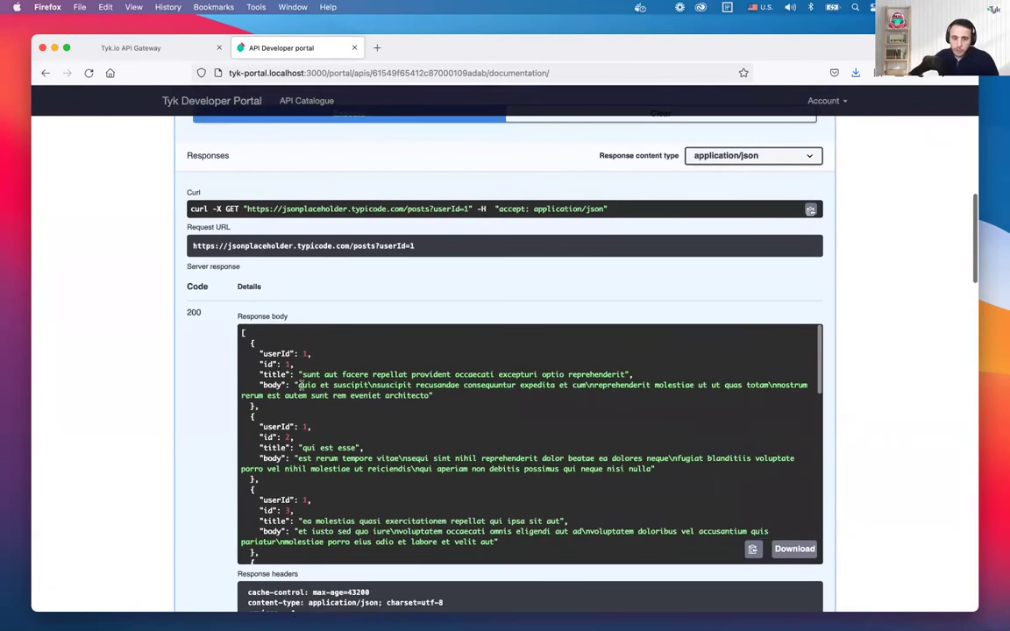
scroll(176, 310, "up", 2)
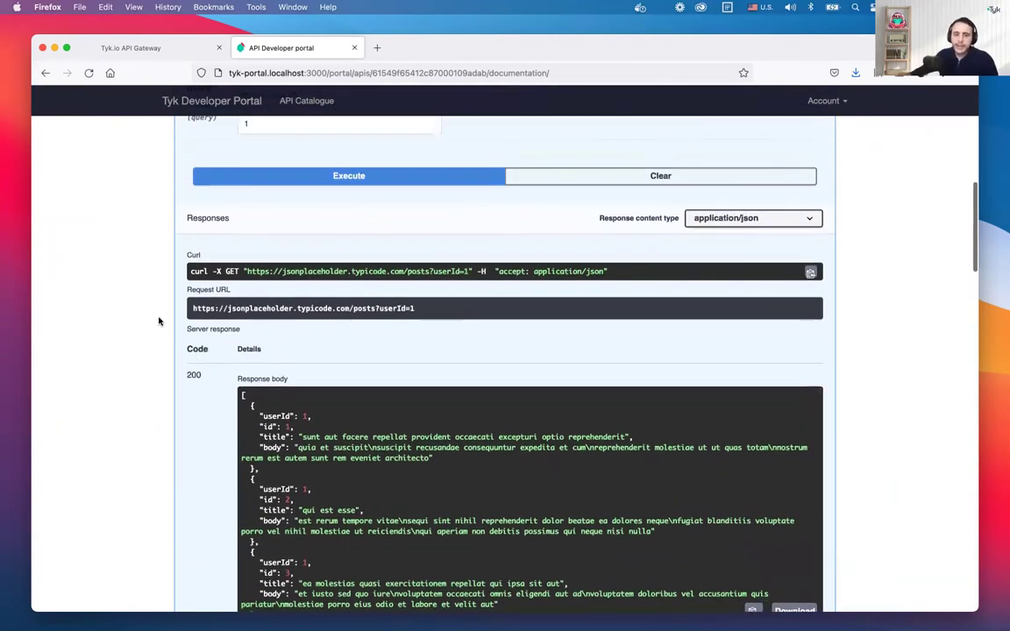
scroll(158, 320, "up", 8)
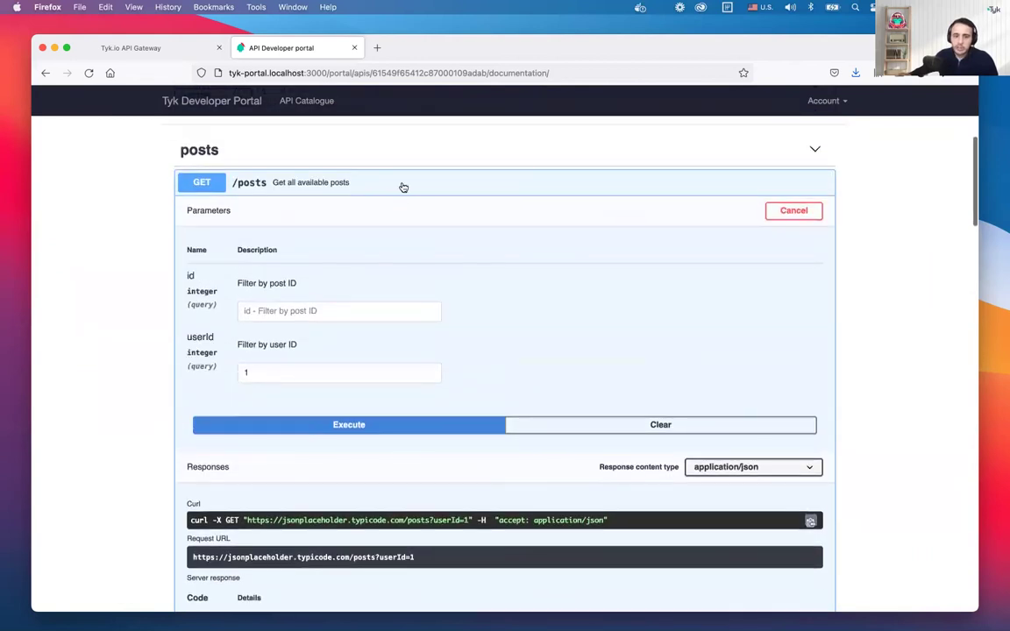
Collapse the posts endpoints and make GET /comments in the comments group editable
left_click(404, 187)
left_click(390, 255)
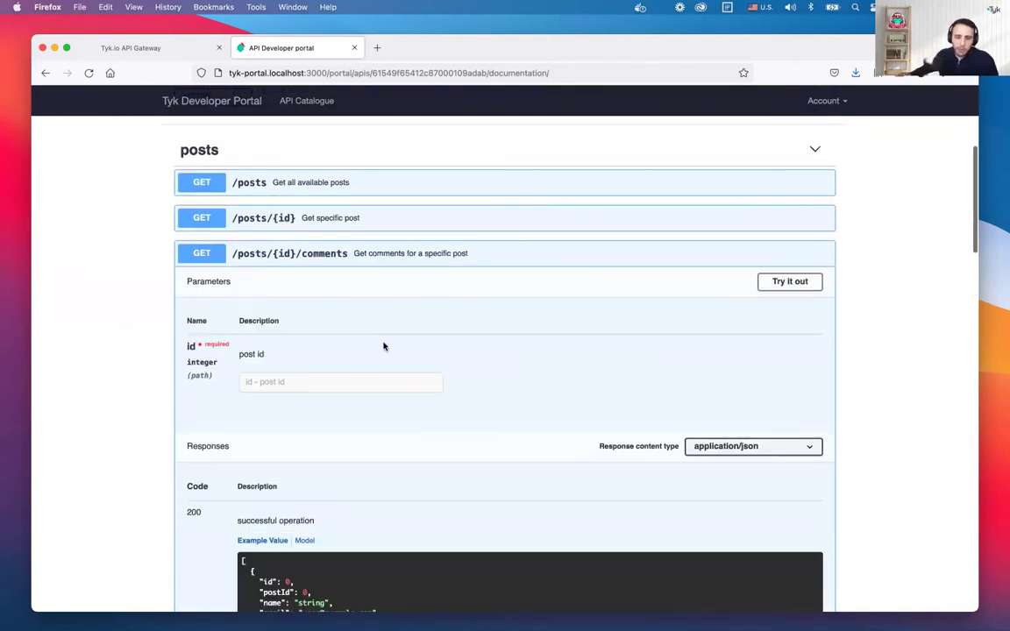
left_click(396, 264)
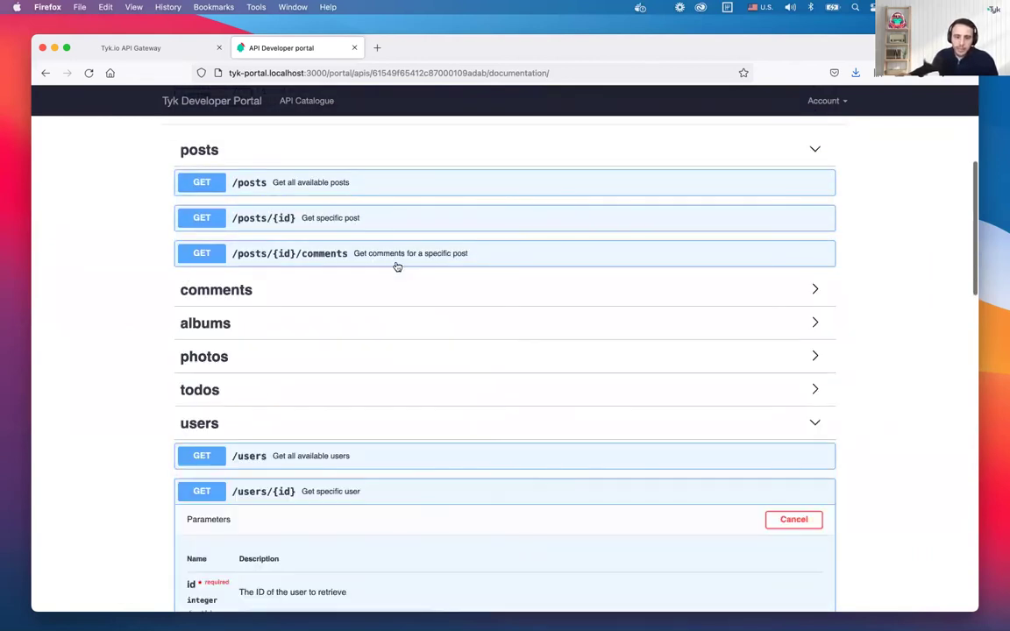
left_click(262, 294)
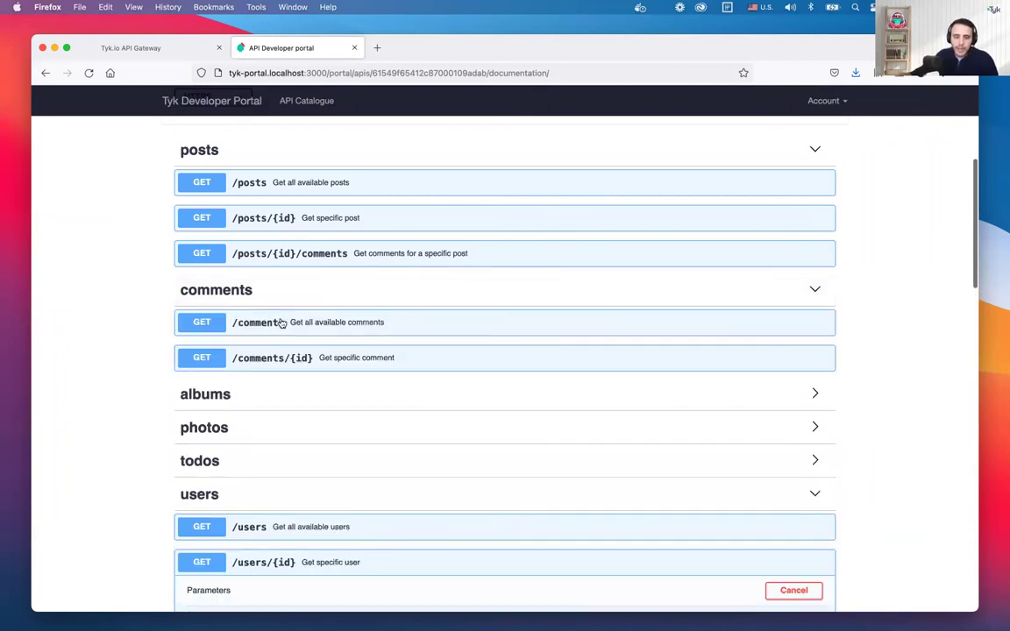
left_click(279, 322)
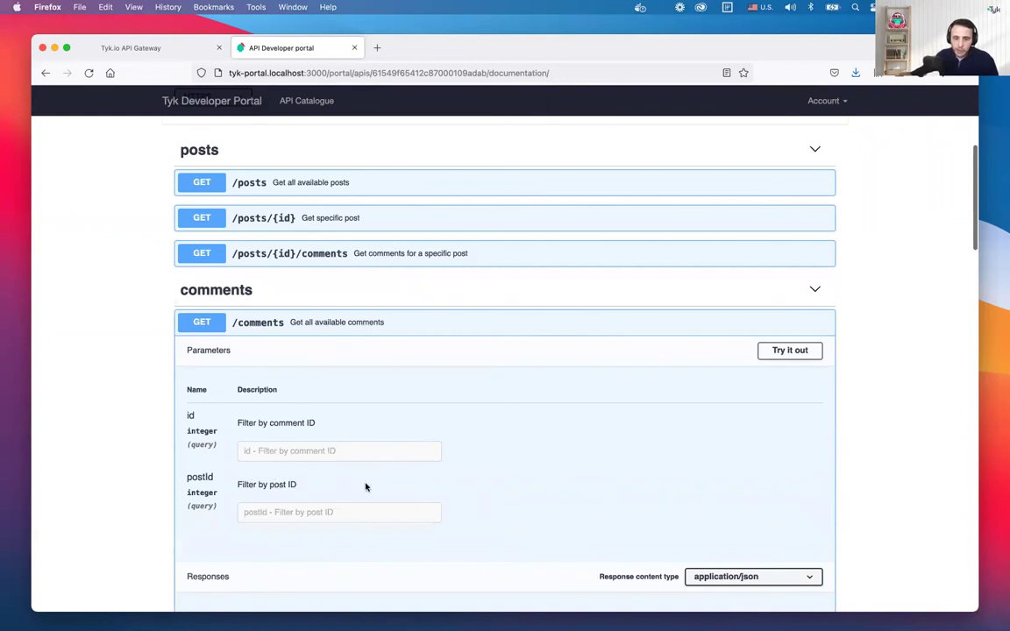
left_click(779, 354)
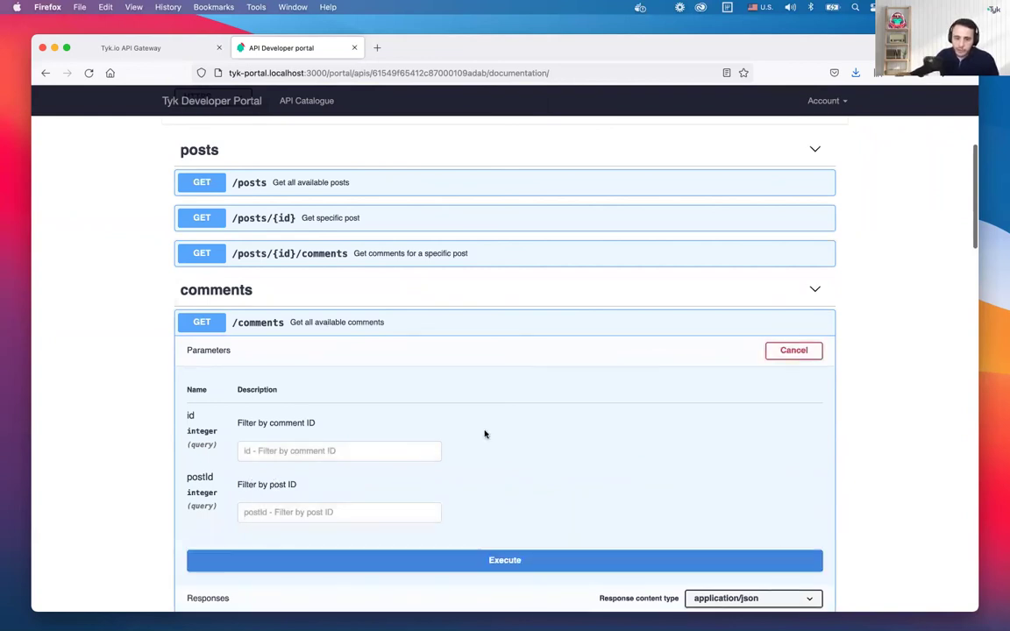
Run GET /comments with postId 1, review post 1's comments, then collapse the endpoint
left_click(359, 511)
type("1")
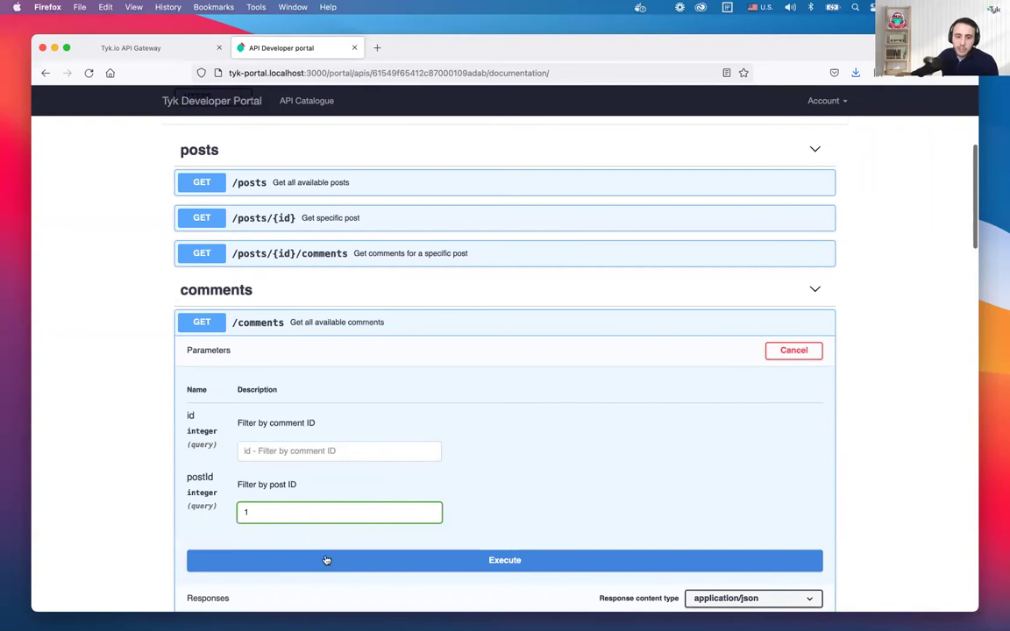
left_click(329, 561)
scroll(135, 462, "down", 5)
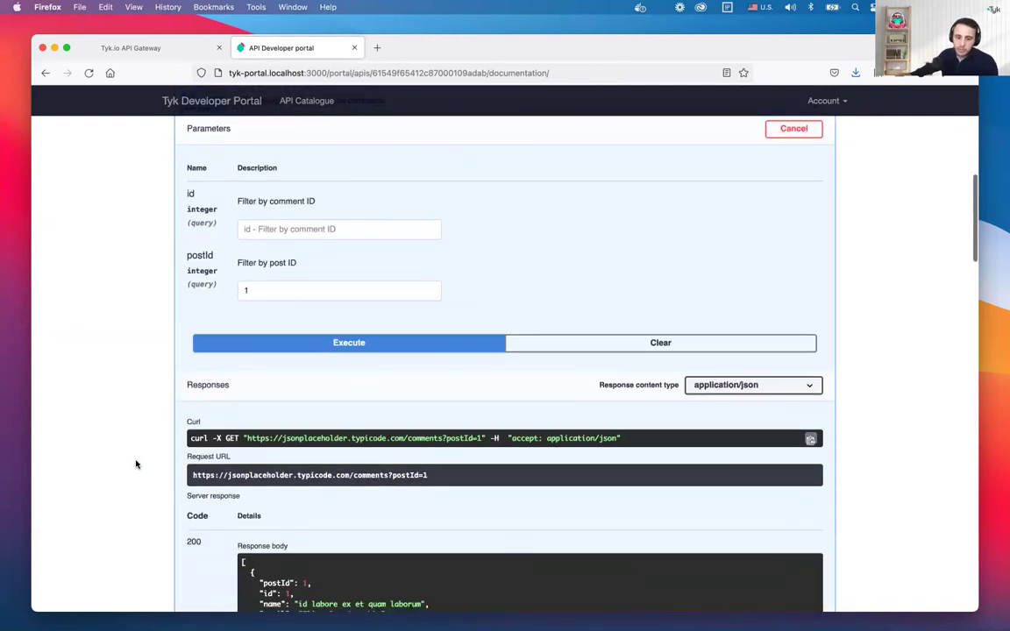
scroll(129, 450, "down", 2)
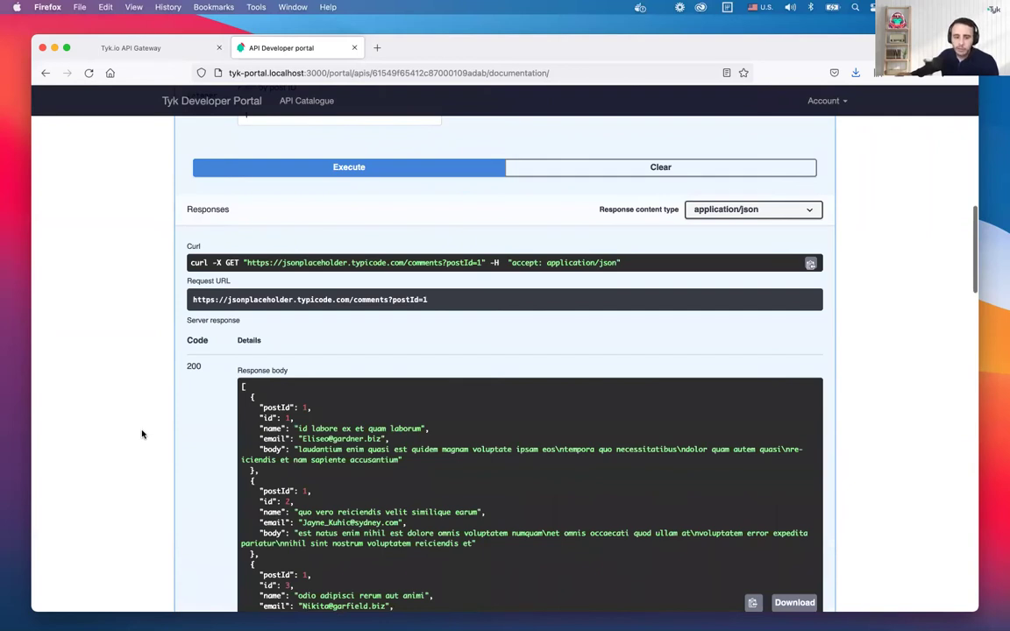
scroll(144, 412, "up", 6)
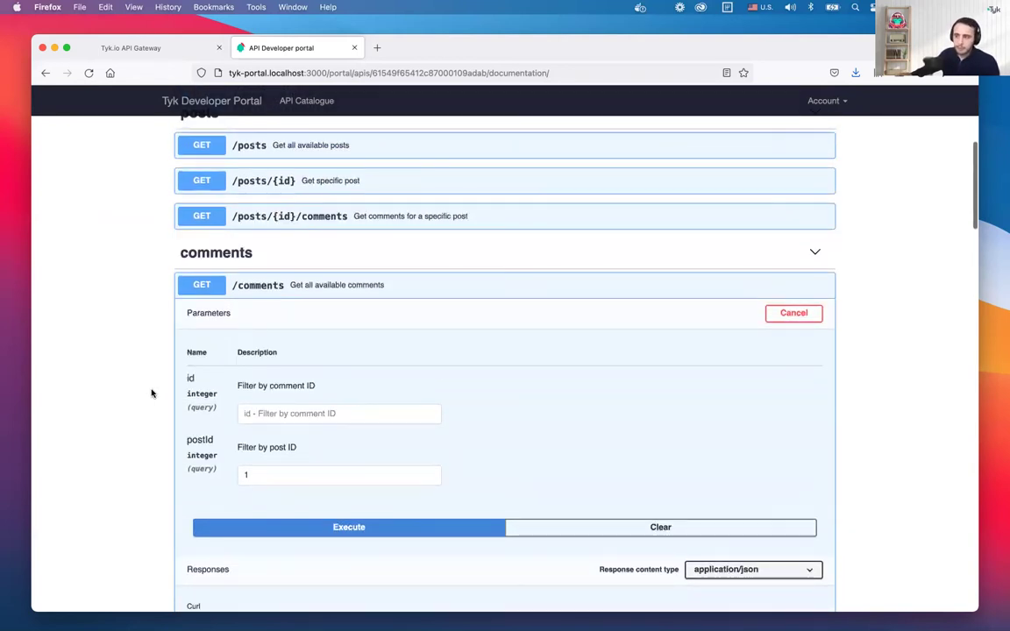
left_click(377, 291)
scroll(190, 309, "up", 1)
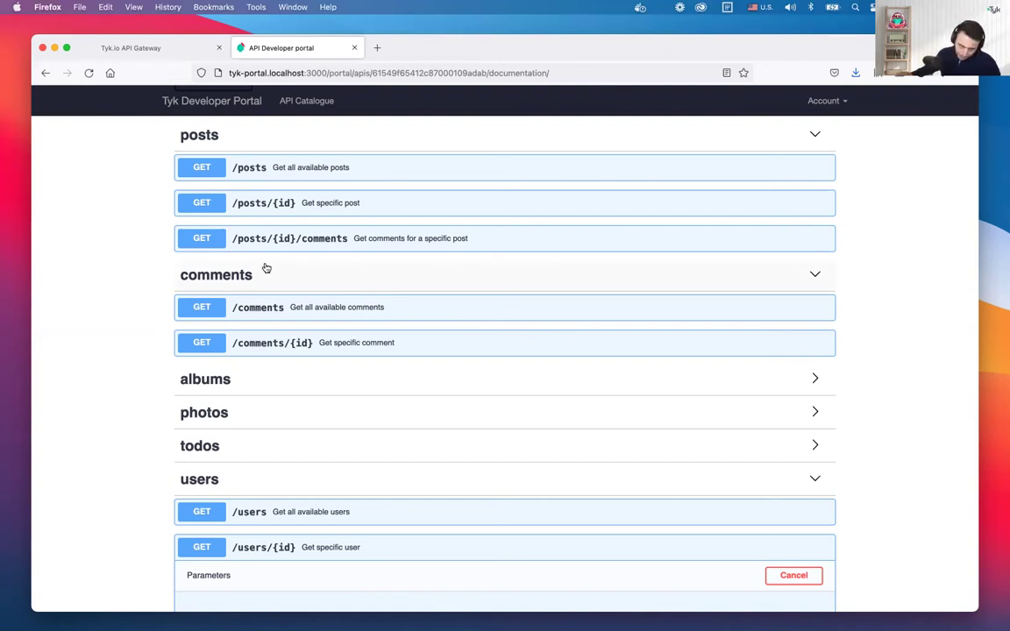
Open the GraphQL posts v2 API from the dashboard's APIs list and view its schema
left_click(149, 49)
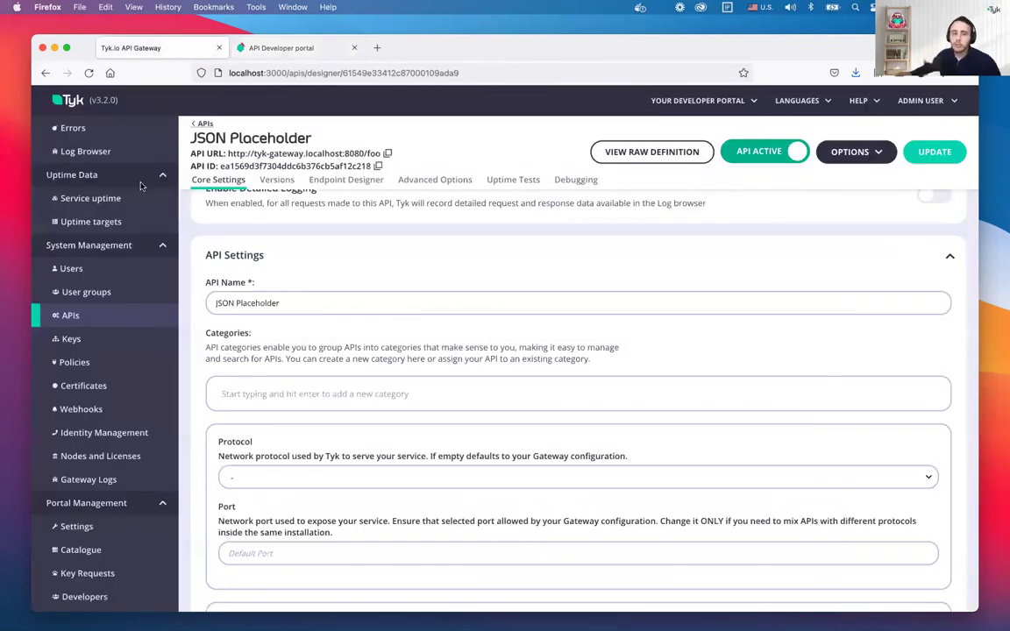
left_click(85, 320)
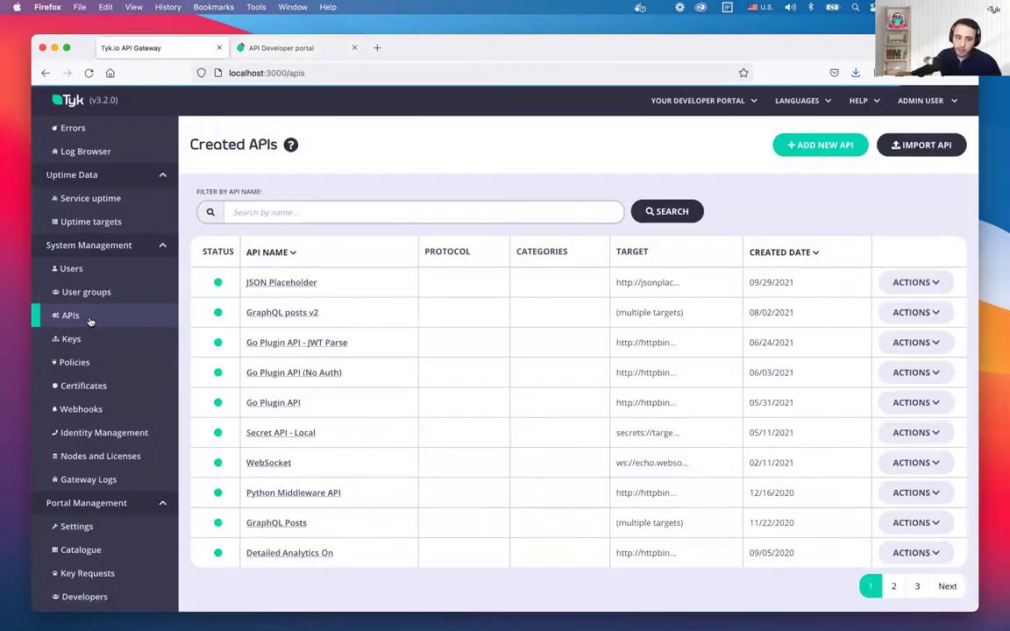
left_click(280, 313)
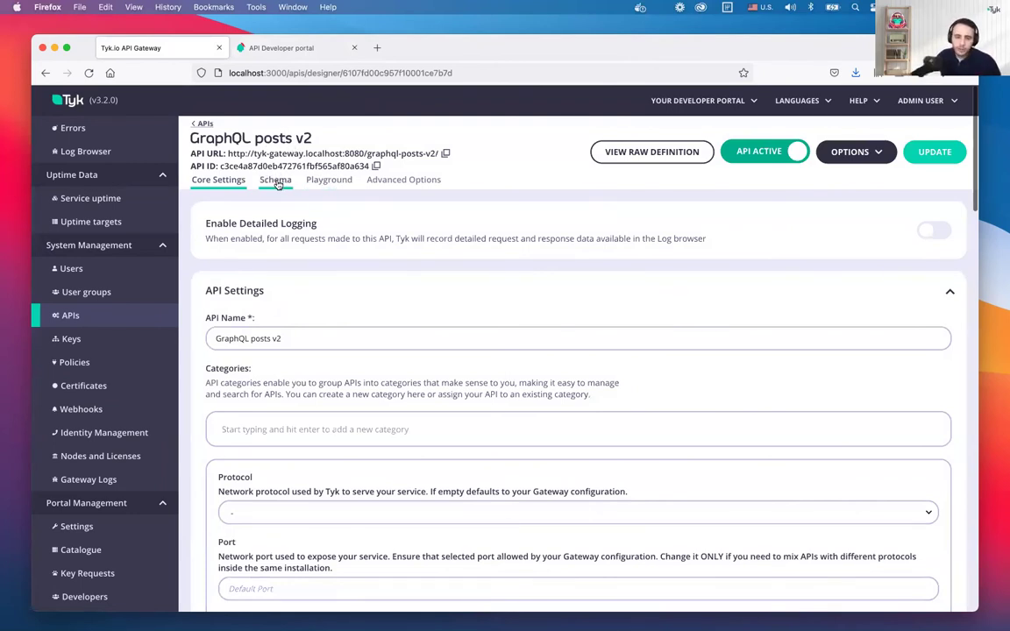
left_click(277, 180)
Highlight the User and Post type definitions in the schema, then open the Playground
left_click_drag(244, 405, 191, 345)
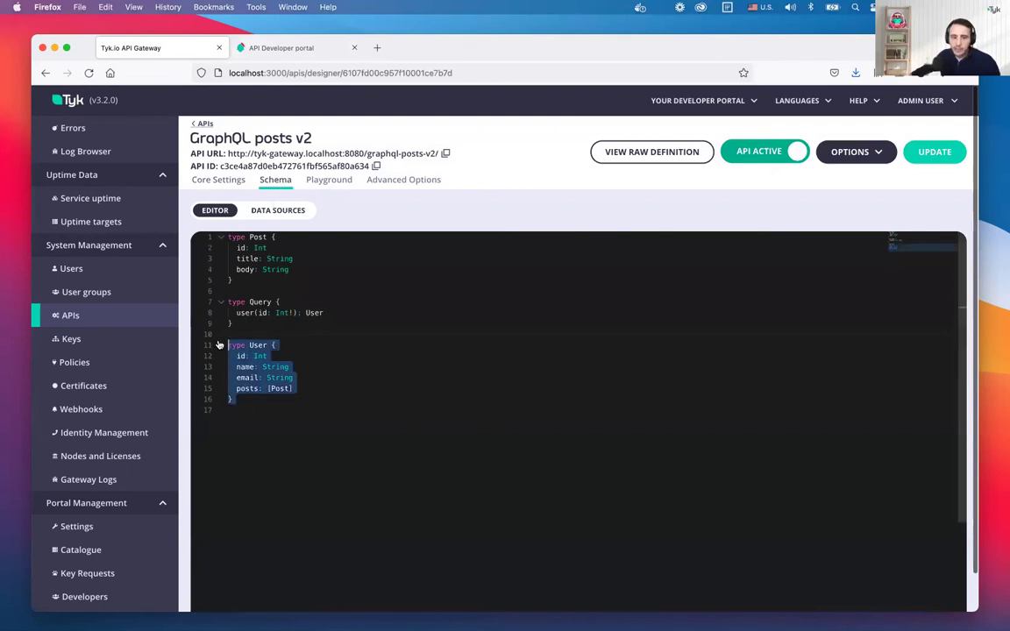
left_click(262, 386)
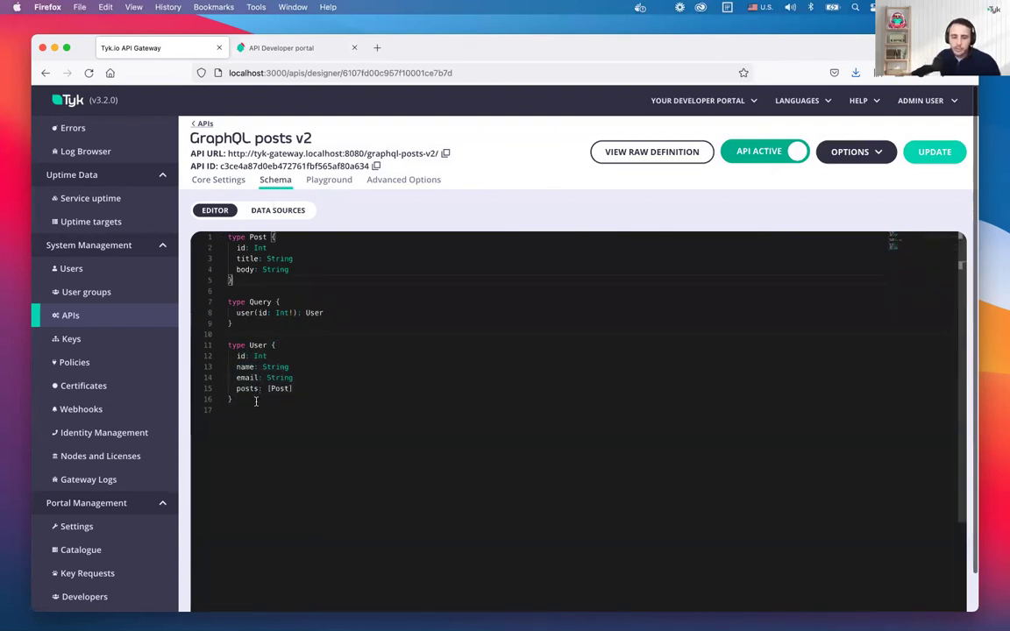
left_click_drag(250, 405, 219, 345)
left_click_drag(235, 282, 216, 235)
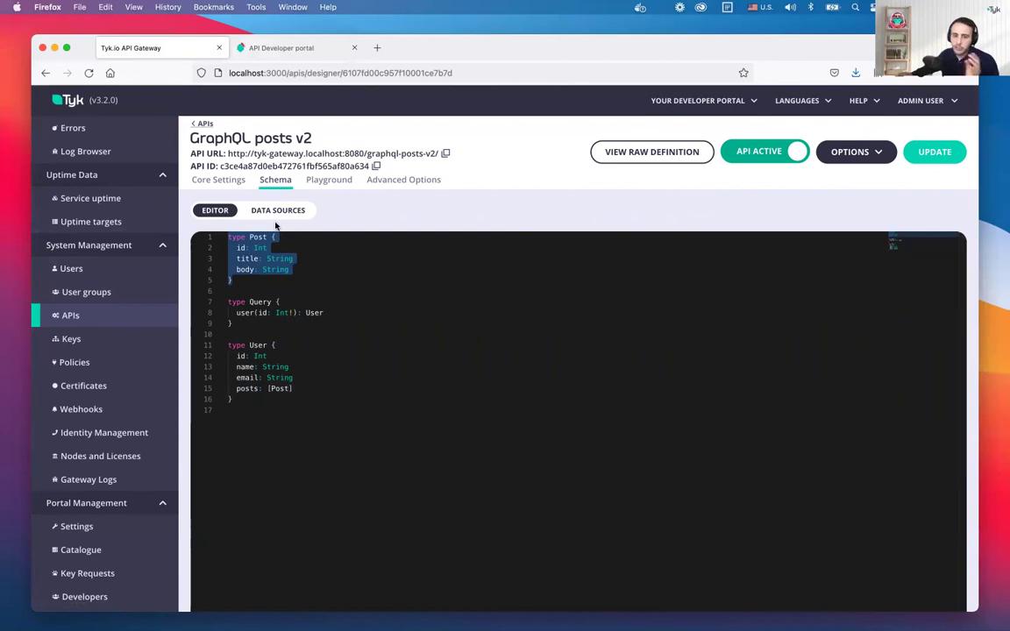
left_click(323, 180)
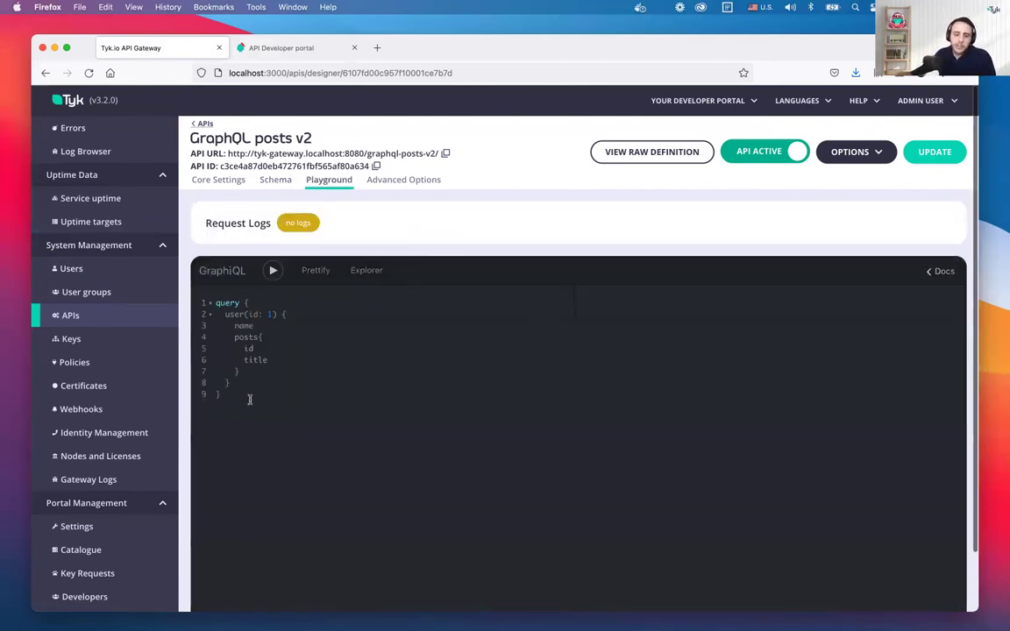
Replace the playground query with query { user(id: 1) { name email } } and run it
key("super+a")
left_click(309, 407)
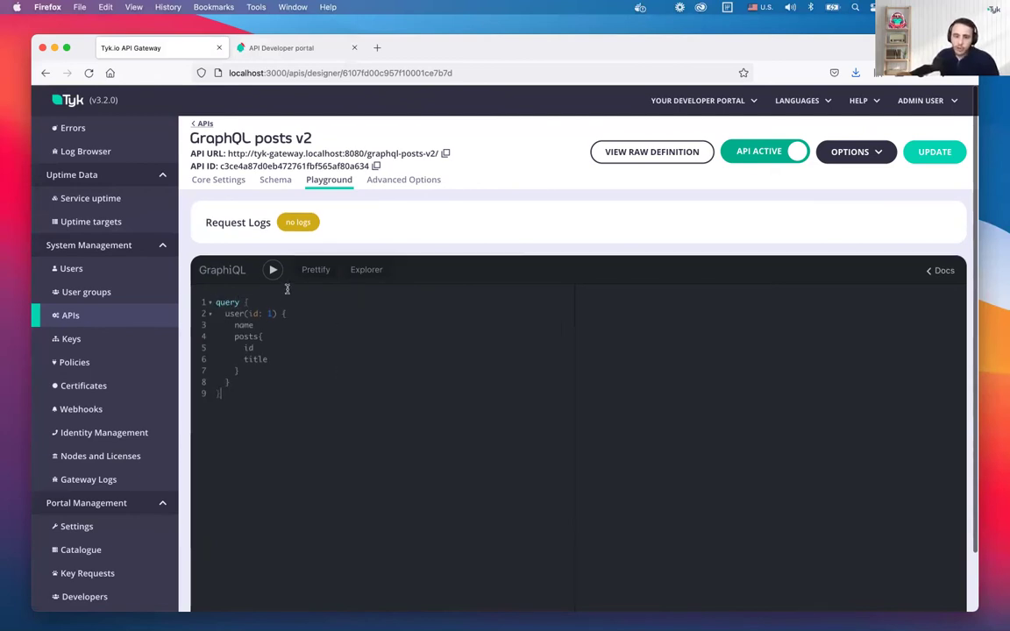
scroll(286, 289, "down", 2)
scroll(280, 251, "down", 1)
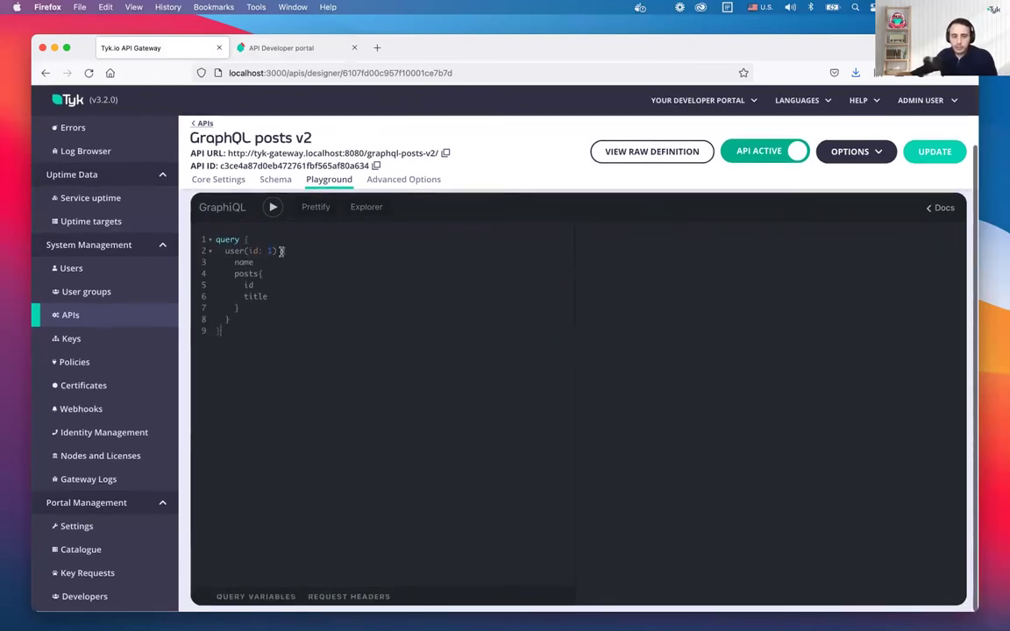
key("super+a")
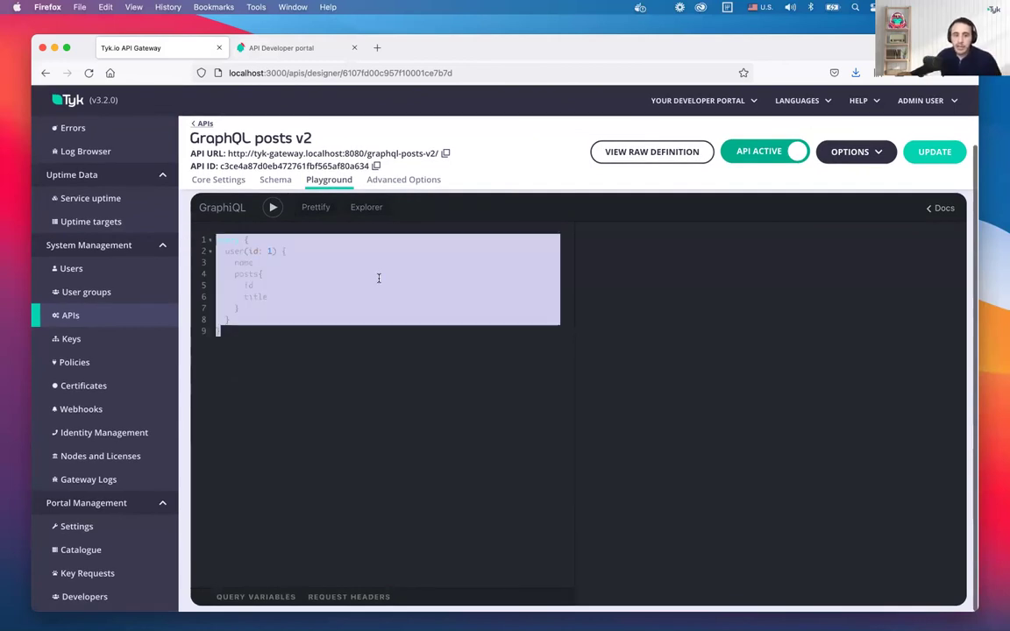
key("BackSpace")
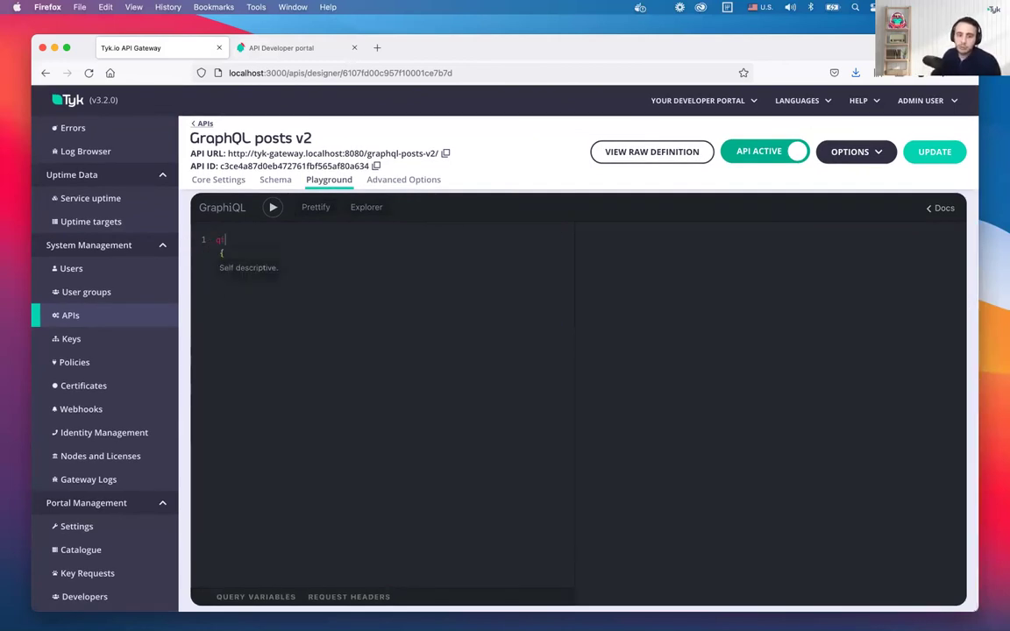
type("query")
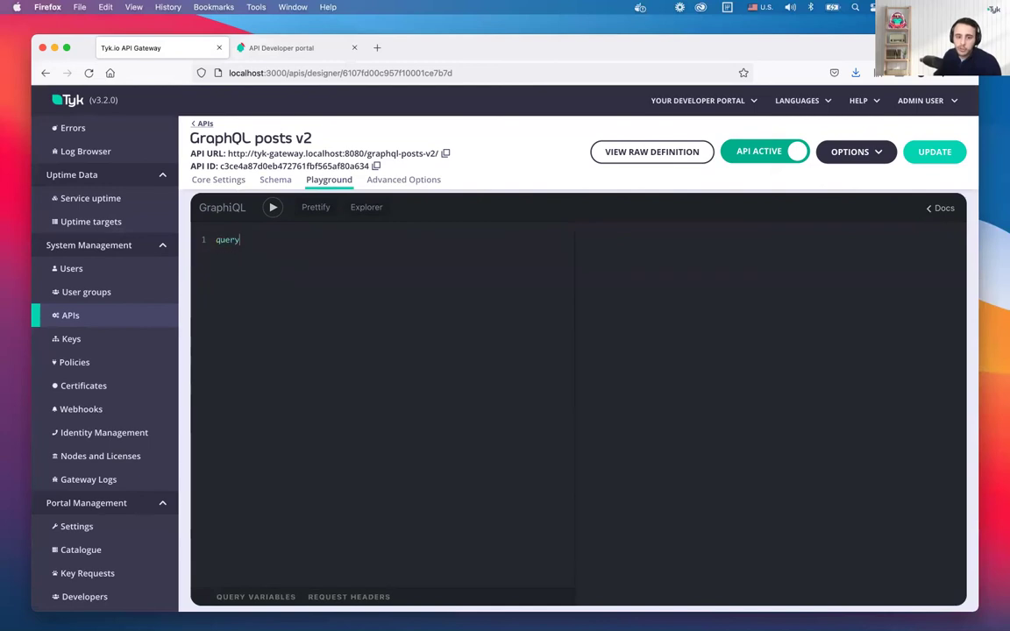
type(" {")
key("Return")
type("user(id")
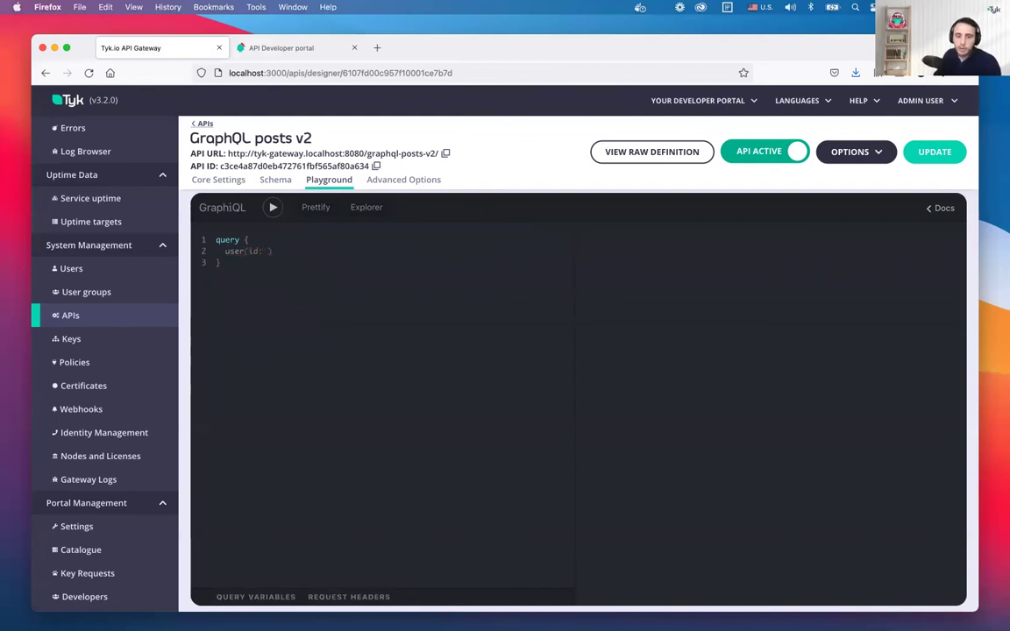
type(": 1) {")
key("Return")
type("name")
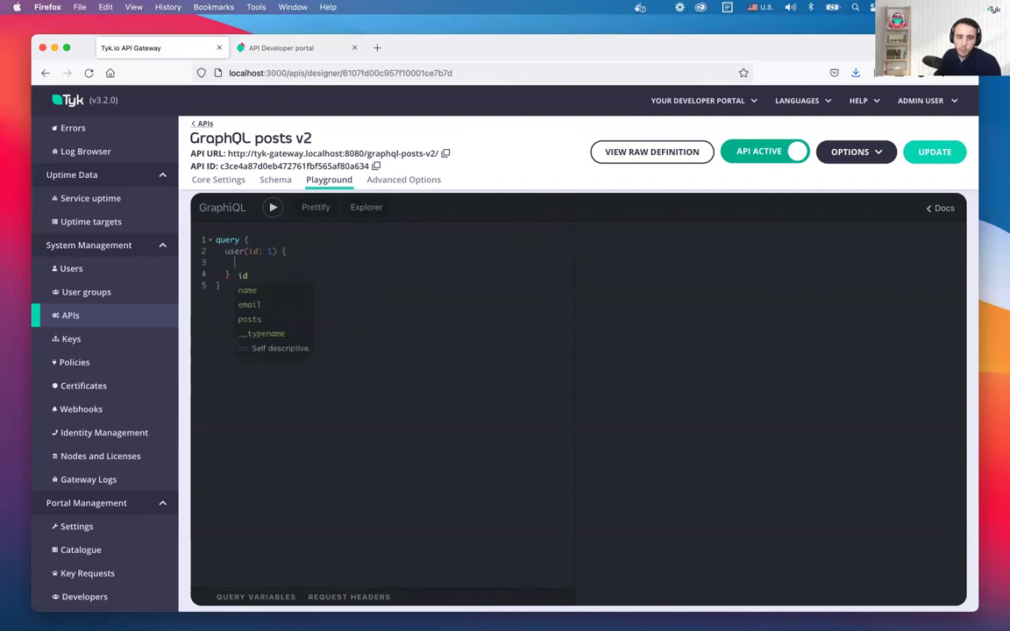
key("Return")
key("Return")
type("email")
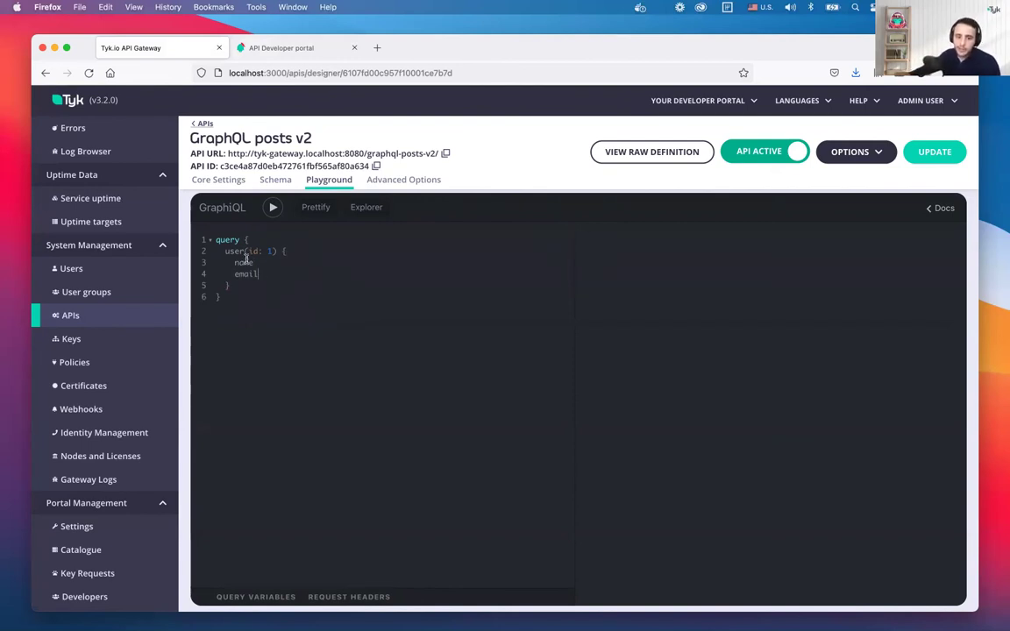
left_click(273, 208)
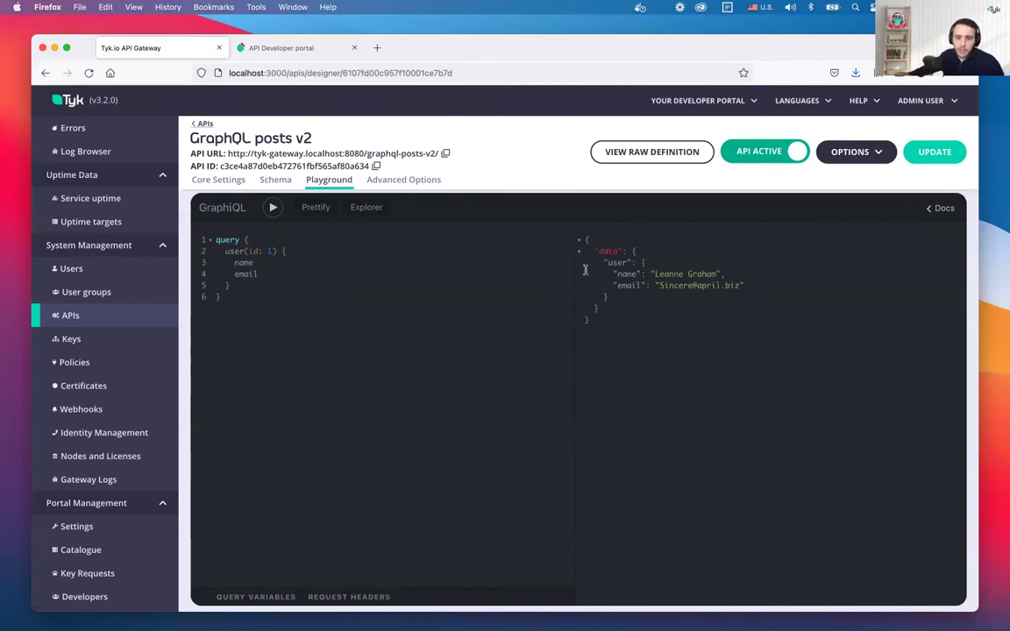
Add id and posts { id title body } to the user query and rerun it
left_click(264, 276)
key("Return")
key("Return")
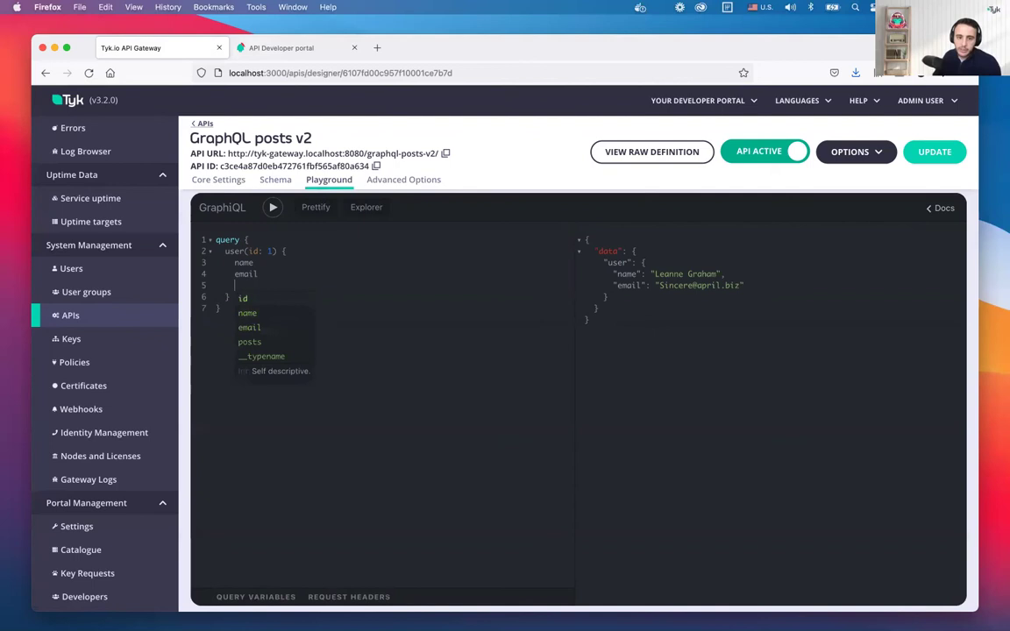
key("super+Return")
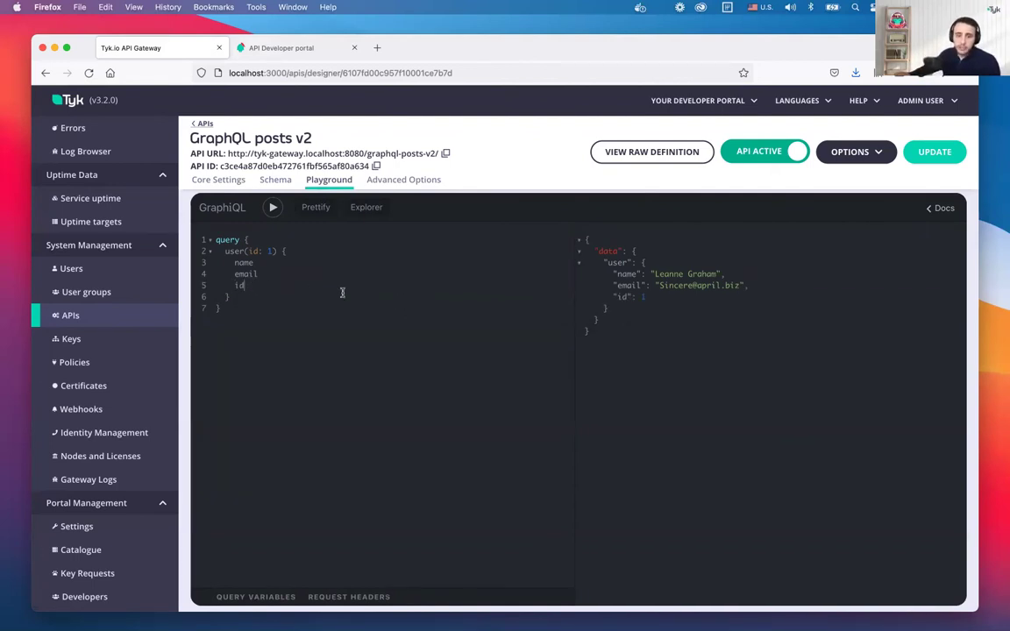
key("Return")
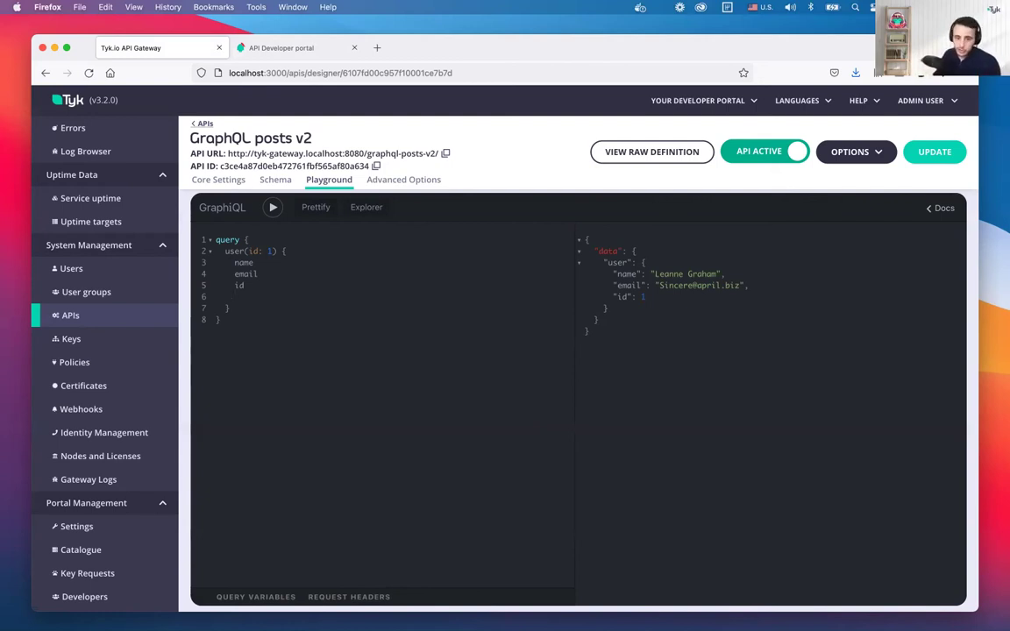
key("ctrl+space")
key("Down")
key("Down")
key("Down")
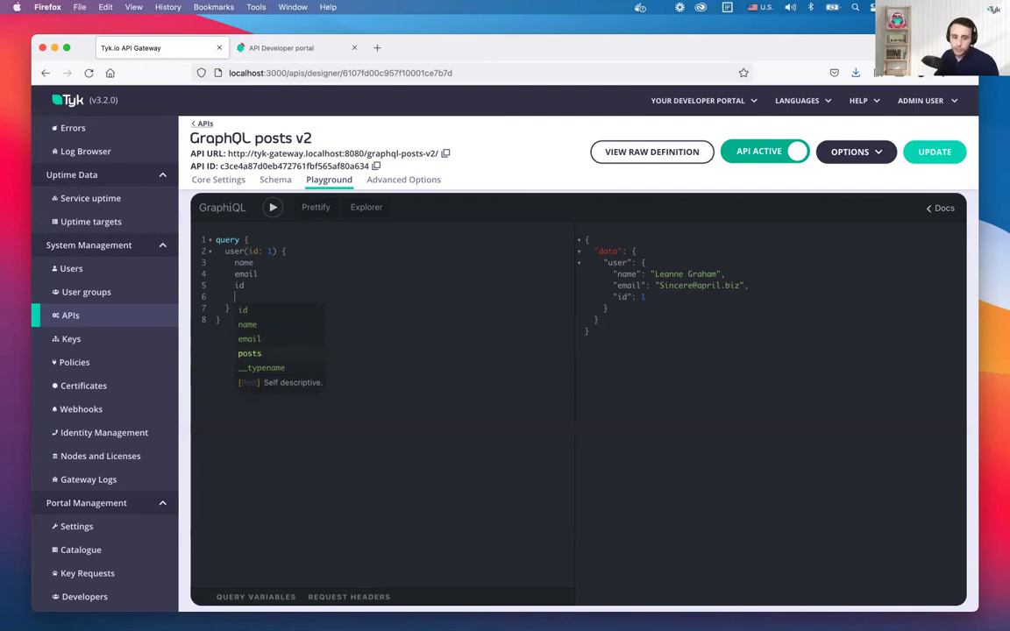
key("Return")
type("{")
key("Return")
key("Return")
key("Return")
type("tit")
key("Return")
type("b")
key("Return")
key("ctrl+Return")
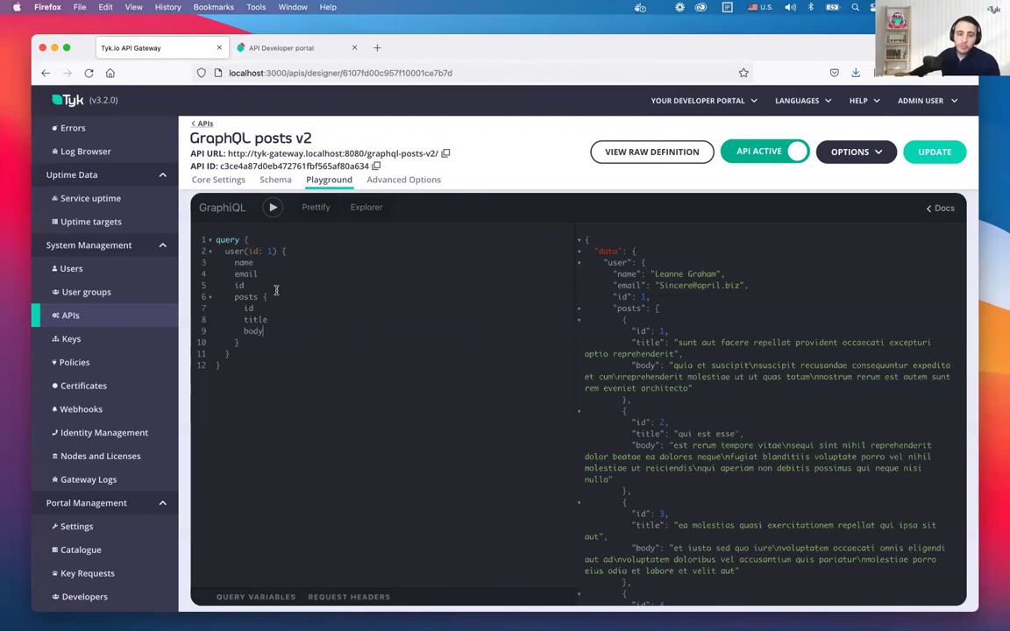
Highlight the returned posts, name and email, then the query's posts block
left_click_drag(611, 308, 710, 456)
left_click_drag(653, 286, 598, 262)
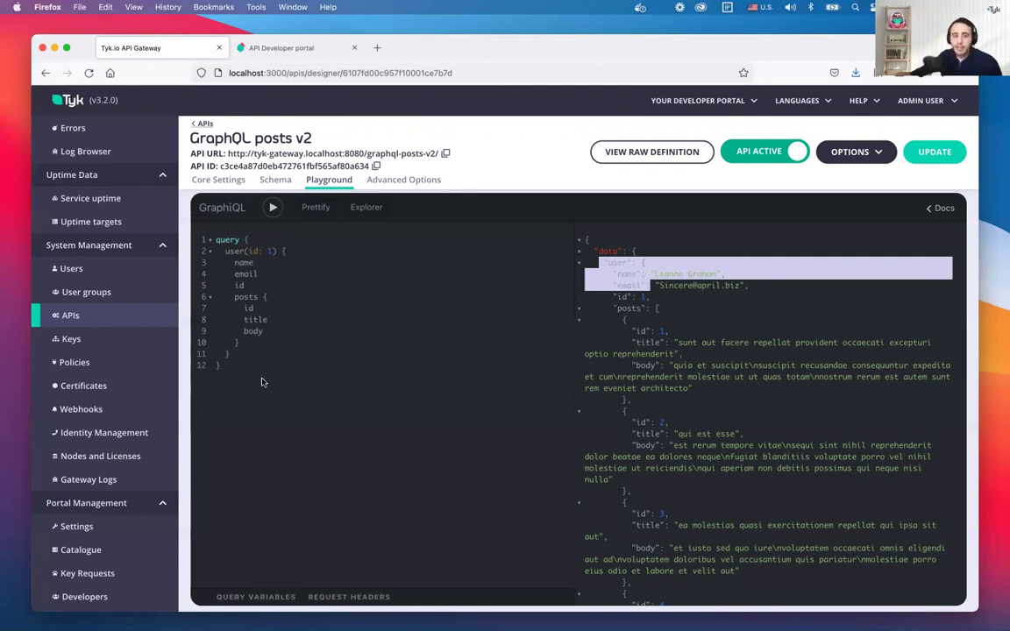
left_click(332, 334)
left_click_drag(230, 296, 262, 345)
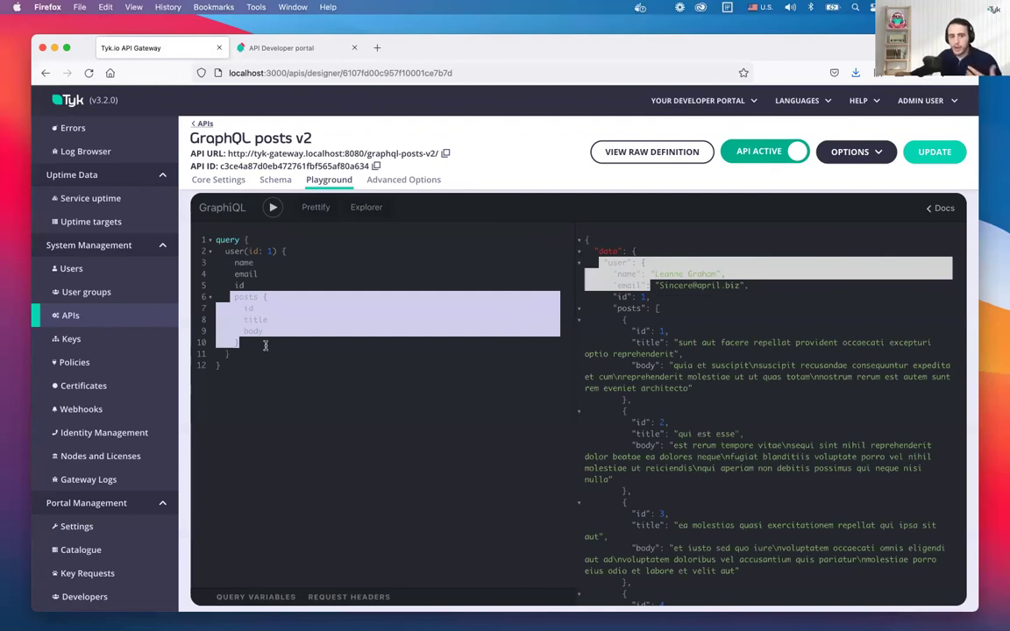
left_click(279, 296)
left_click_drag(232, 299, 238, 343)
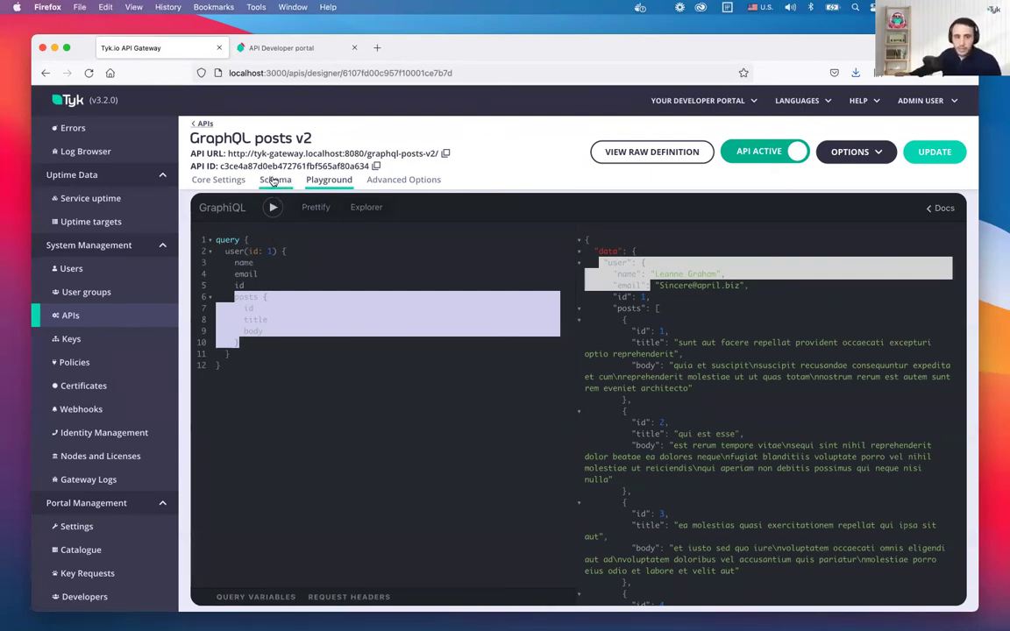
Glance at the GraphQL posts v2 schema, then open the JSON Placeholder API's core settings
left_click(275, 332)
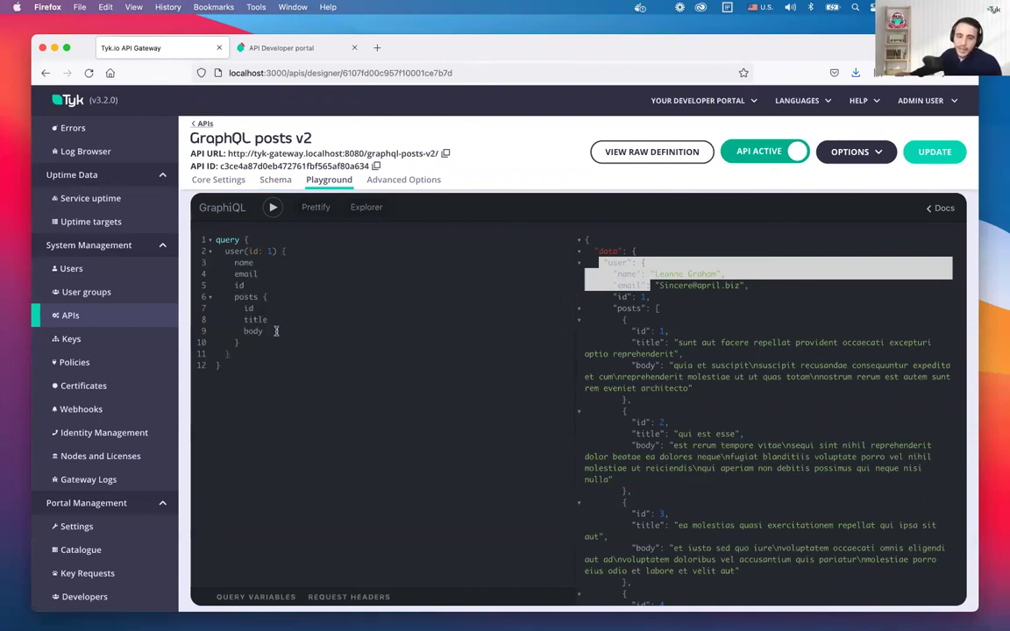
left_click(275, 179)
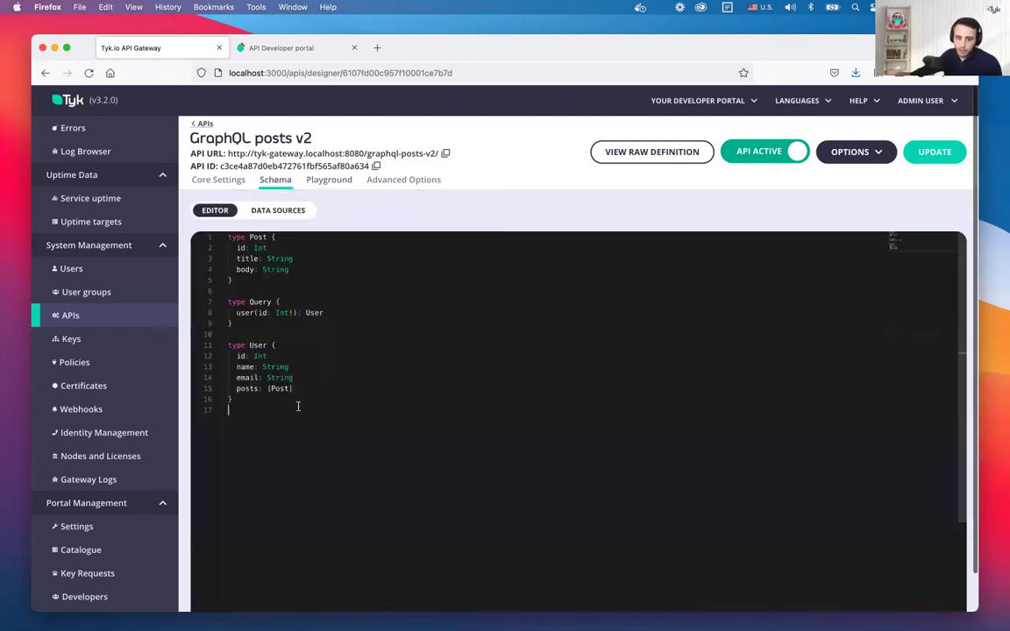
left_click(104, 320)
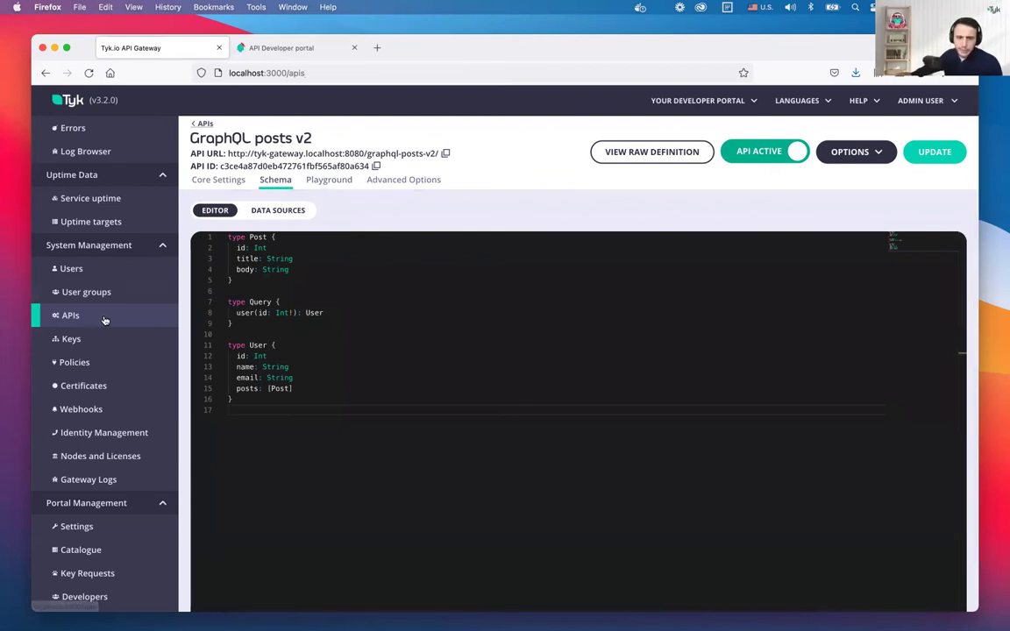
left_click(254, 252)
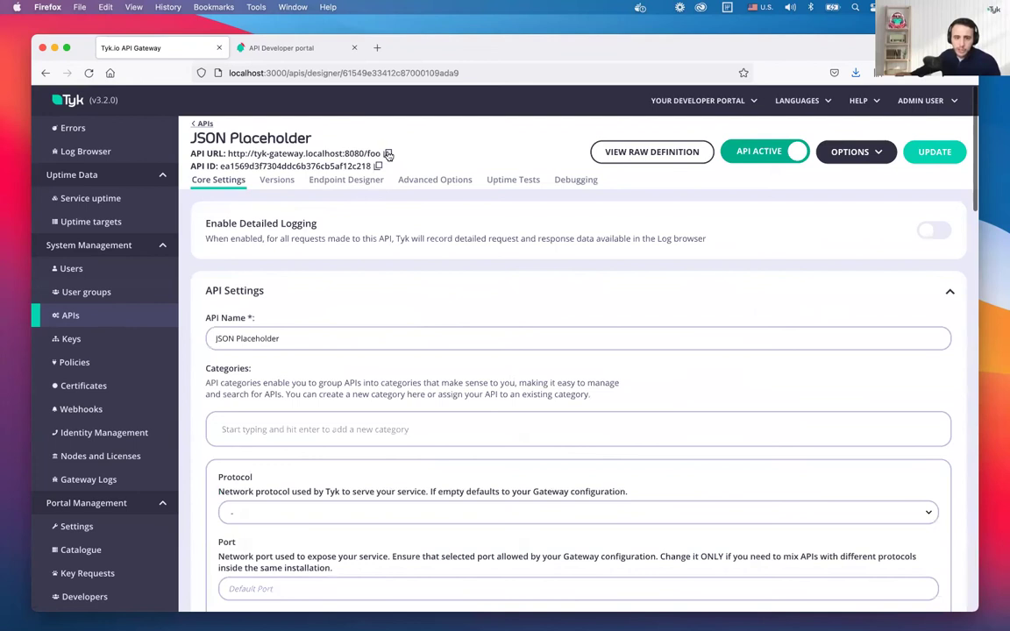
Load the copied JSON Placeholder gateway URL in a new Firefox tab
left_click(389, 154)
key("super+t")
key("super+v")
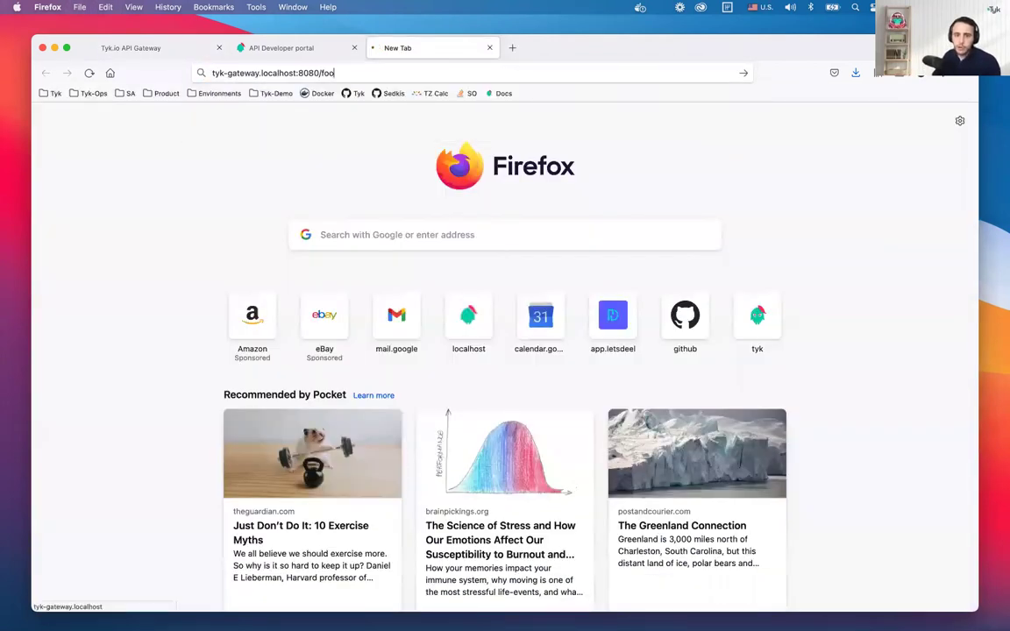
key("Return")
Change the address to /comments?postId=1 to view post 1's comments as JSON
key("super+l")
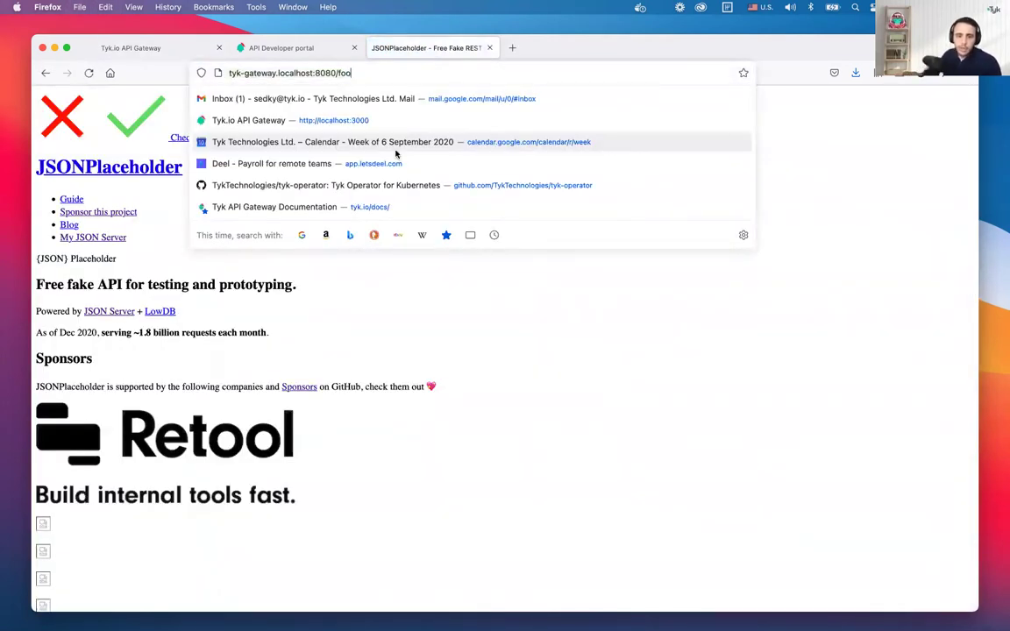
type("/customers/1")
key("BackSpace")
key("BackSpace")
key("BackSpace")
key("BackSpace")
key("BackSpace")
key("BackSpace")
key("BackSpace")
key("BackSpace")
key("BackSpace")
key("BackSpace")
key("BackSpace")
type("comments?p")
key("BackSpace")
key("BackSpace")
type("?pis")
key("BackSpace")
key("BackSpace")
type("ostId=1")
key("Return")
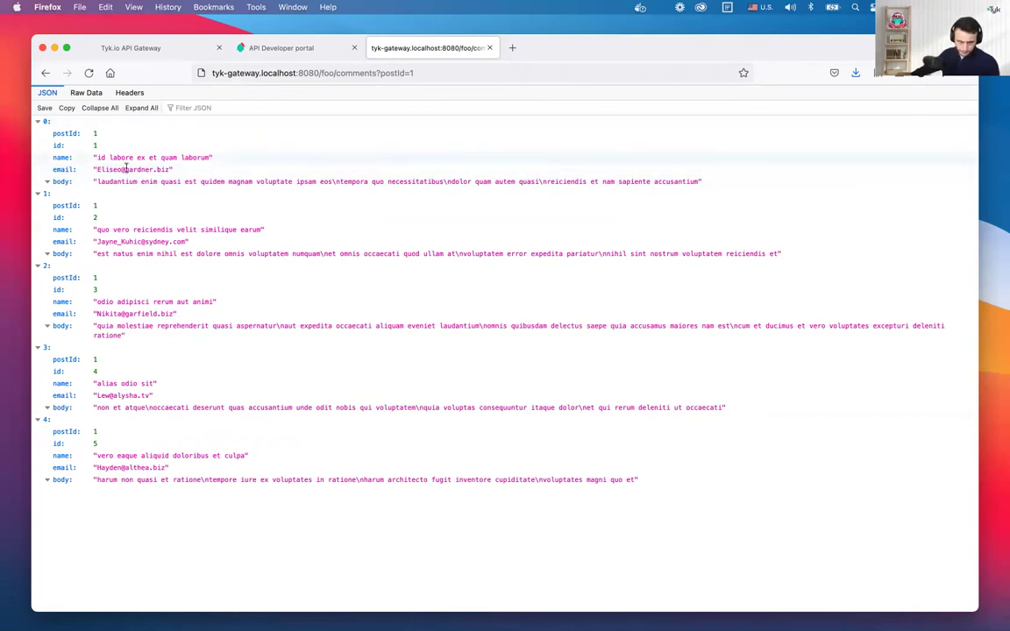
Back in the Tyk tab, open the GraphQL posts v2 API from the APIs list
left_click(107, 48)
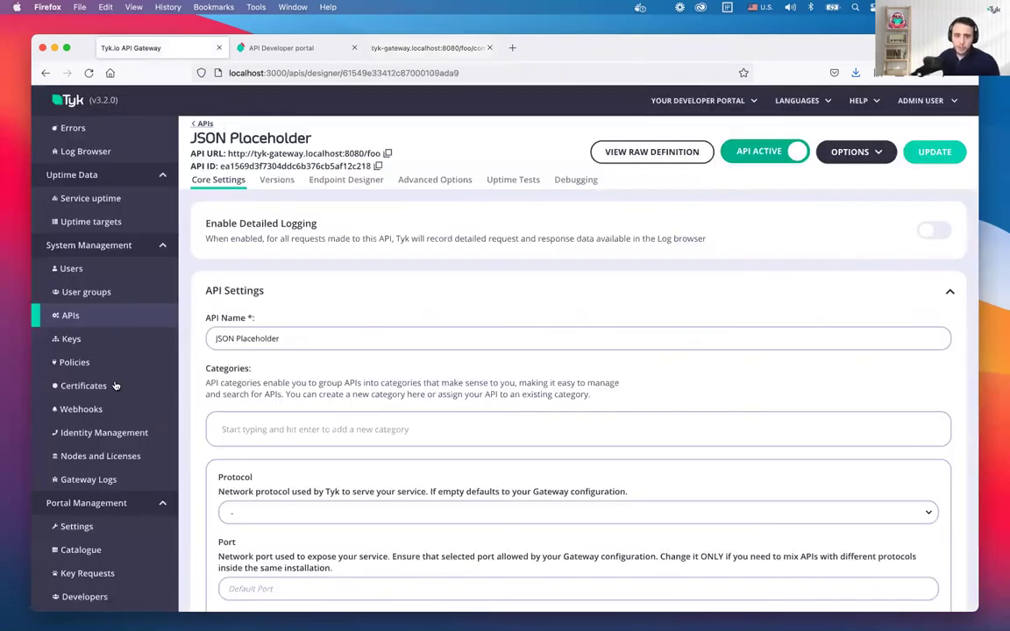
left_click(85, 323)
left_click(272, 313)
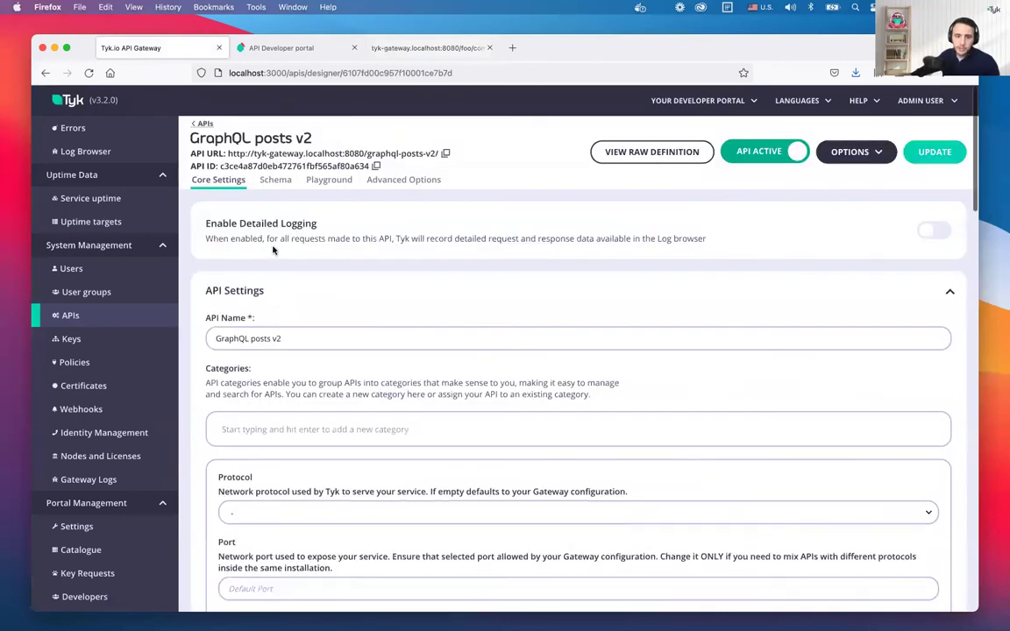
Add a Comment type with name: String and body: String to the schema
left_click(271, 188)
left_click(283, 408)
key("Return")
type("type Co")
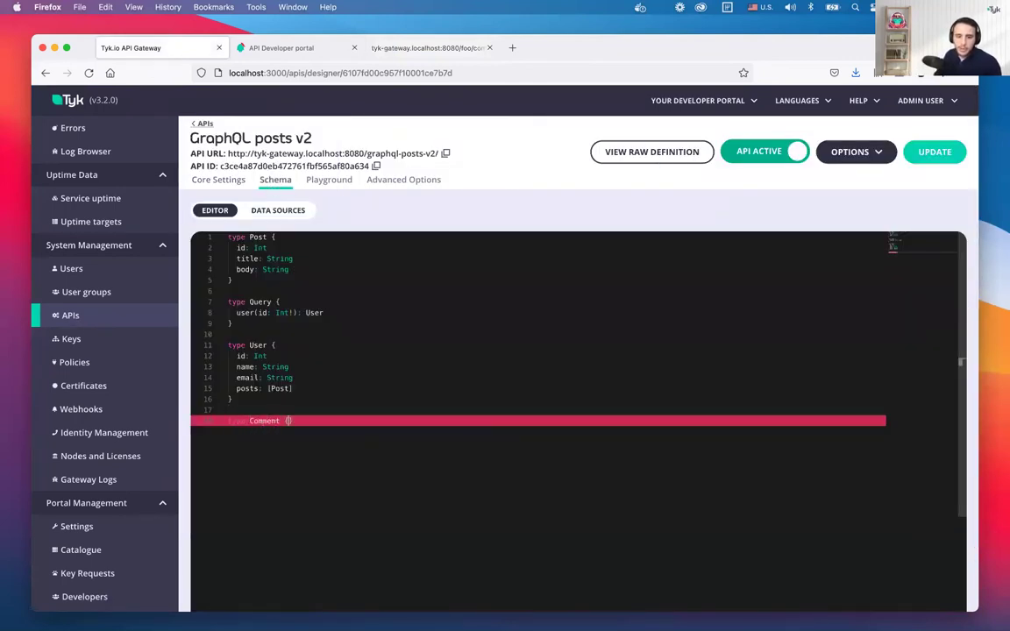
type("mment {")
key("Return")
key("super+3")
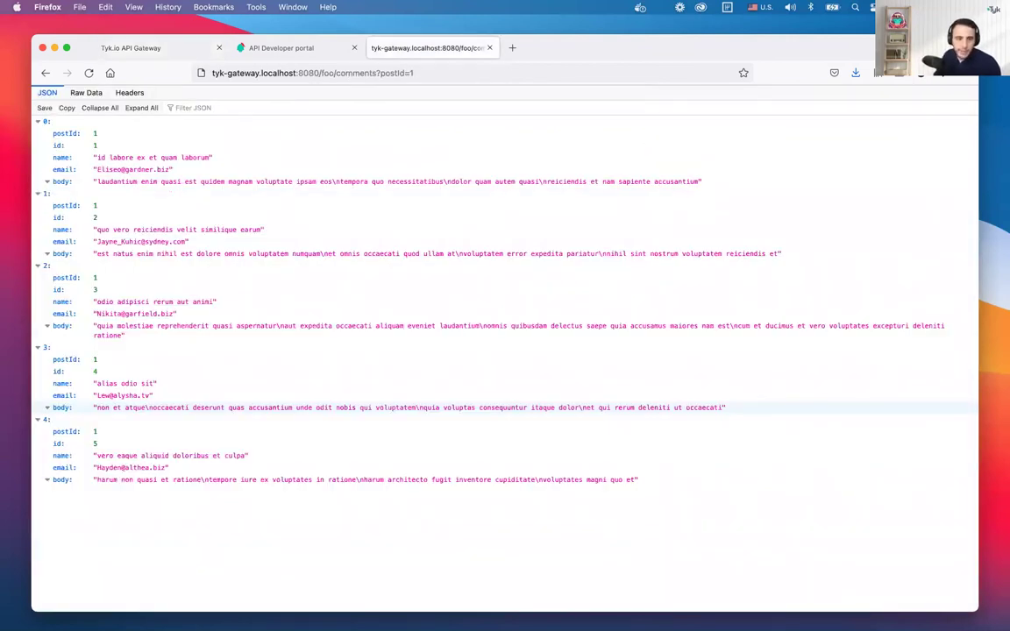
key("super+1")
type("name: String")
key("Return")
type("body: String")
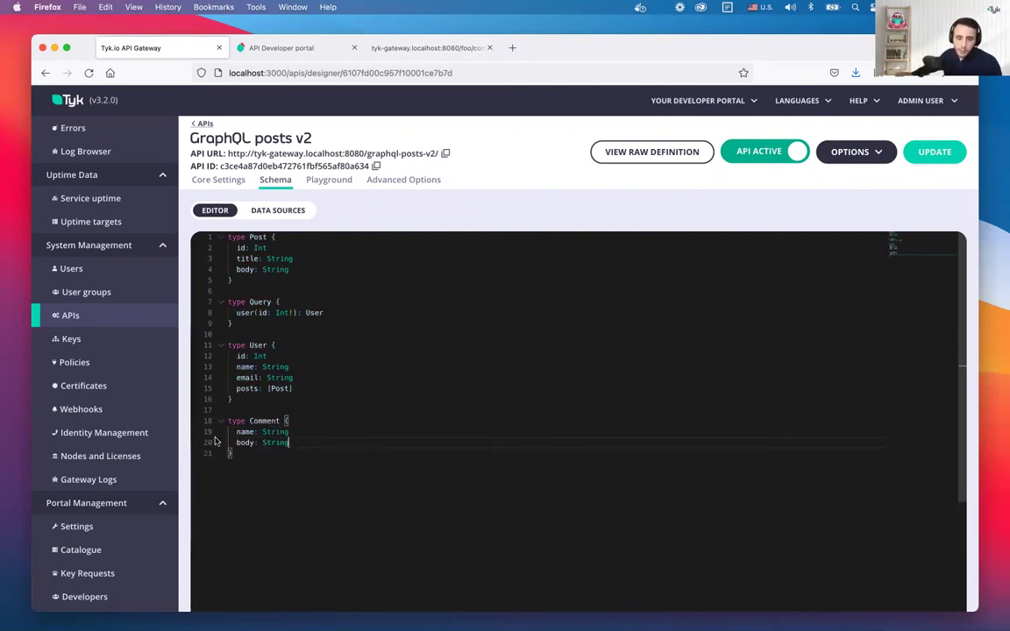
Add a comments: [Comment] field to the Post type and show the Data Sources view
left_click(298, 267)
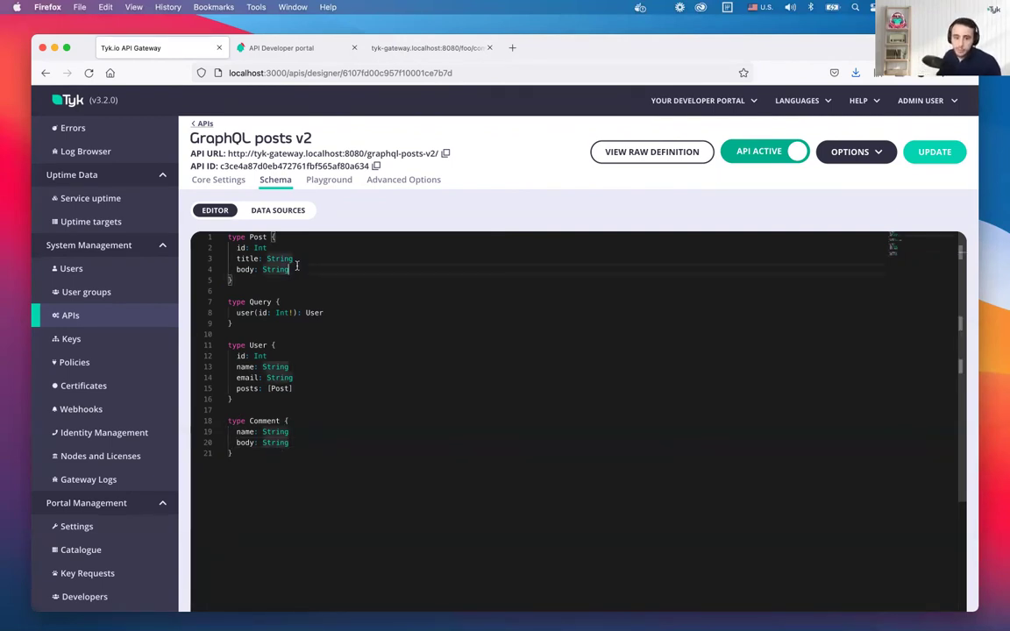
key("Return")
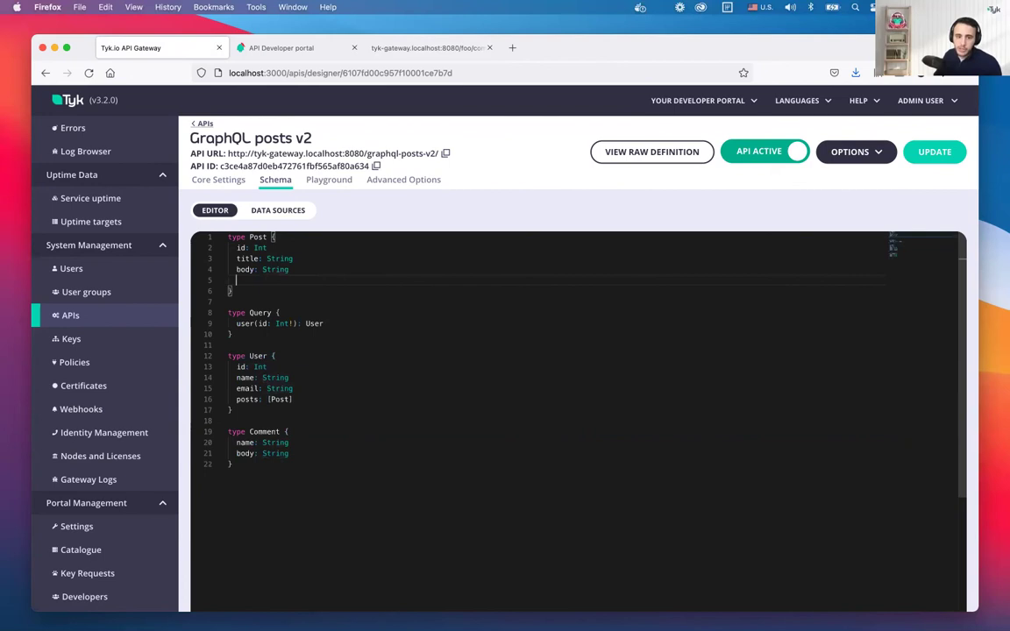
type("comments")
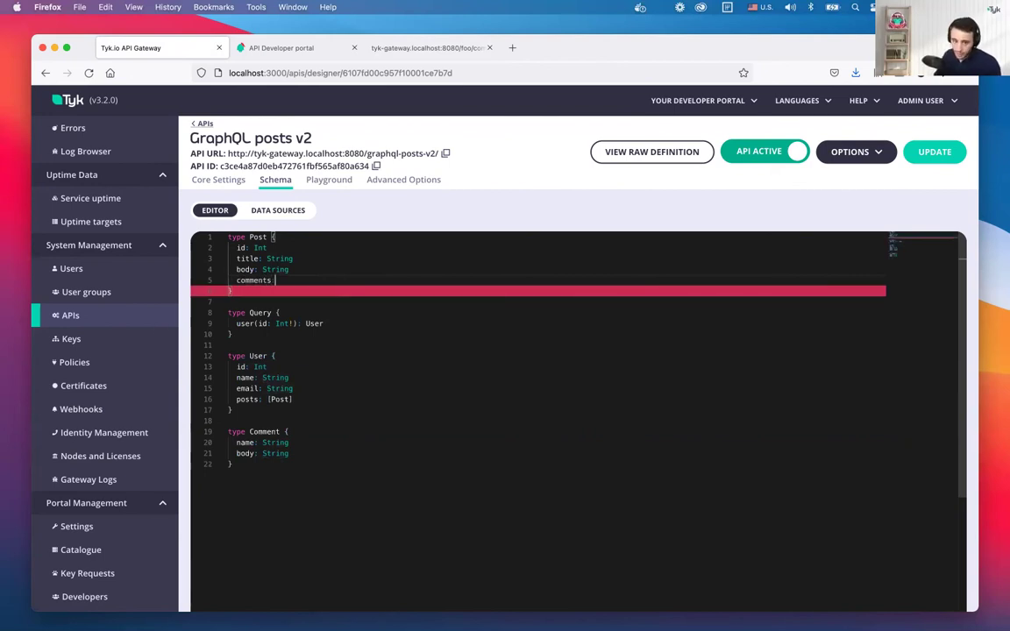
type(": ")
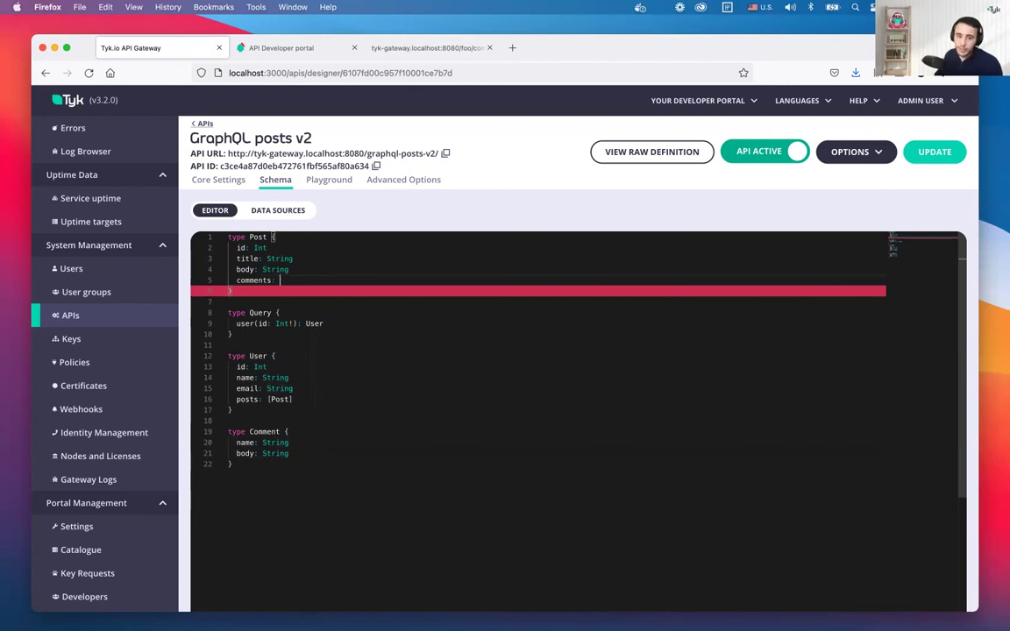
type("[Comment")
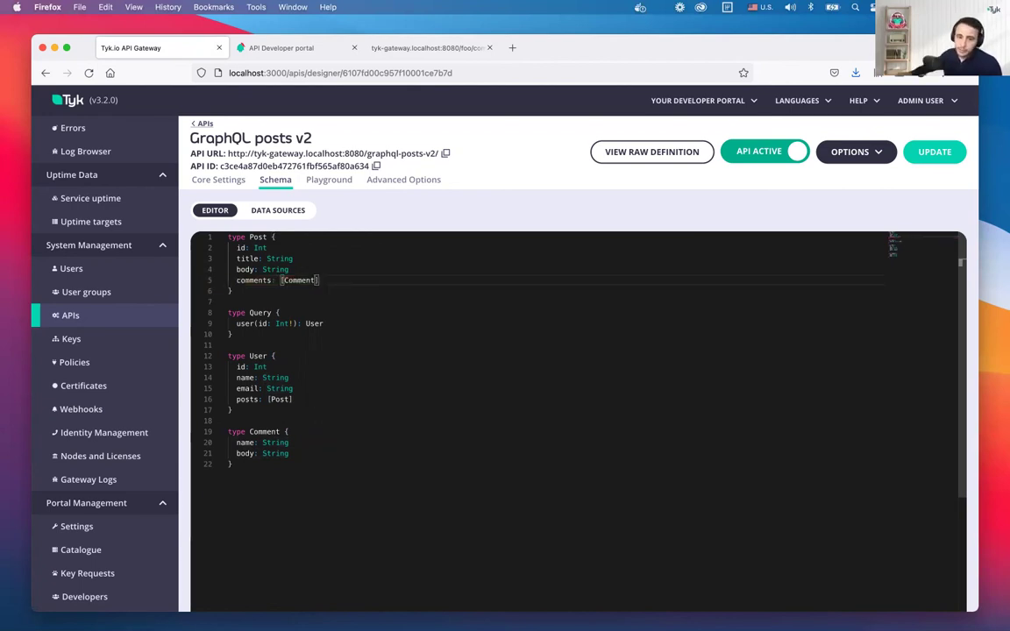
left_click(271, 209)
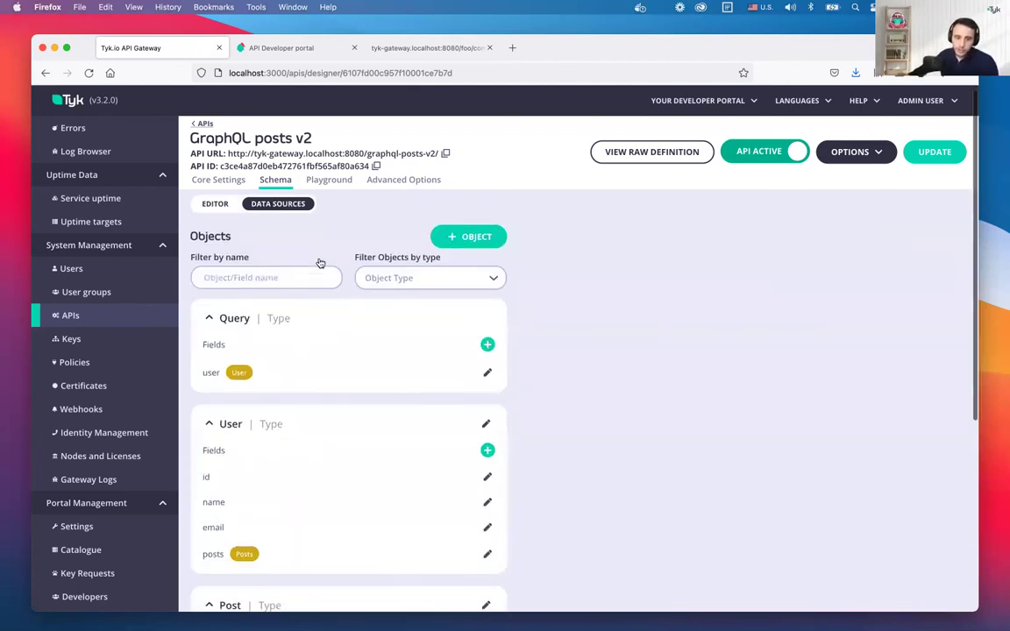
Enable a TYK REST data source for Post.comments using the JSON Placeholder API
scroll(322, 271, "down", 6)
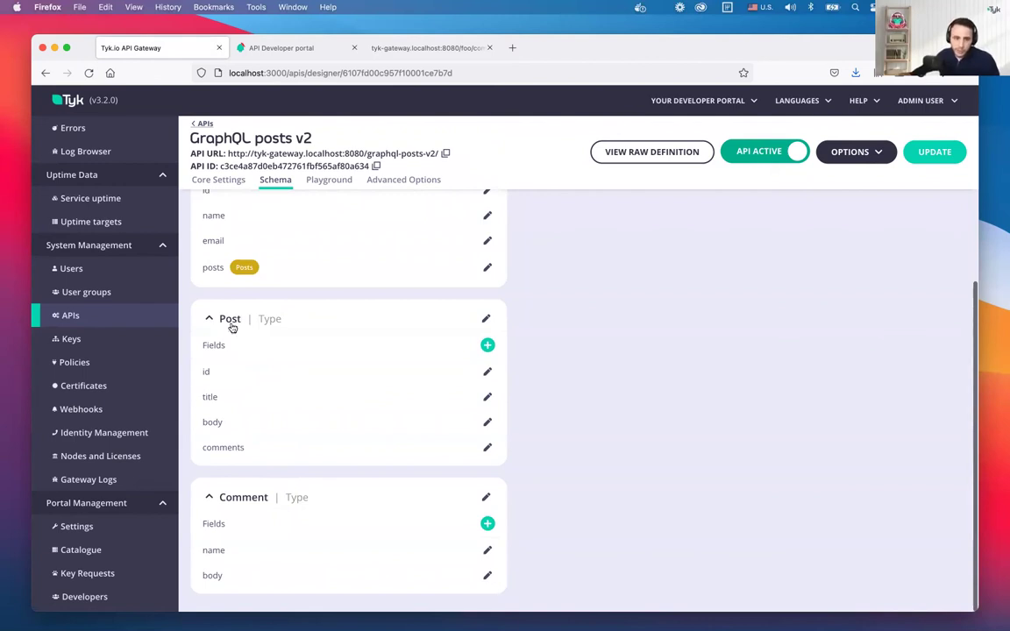
left_click(261, 450)
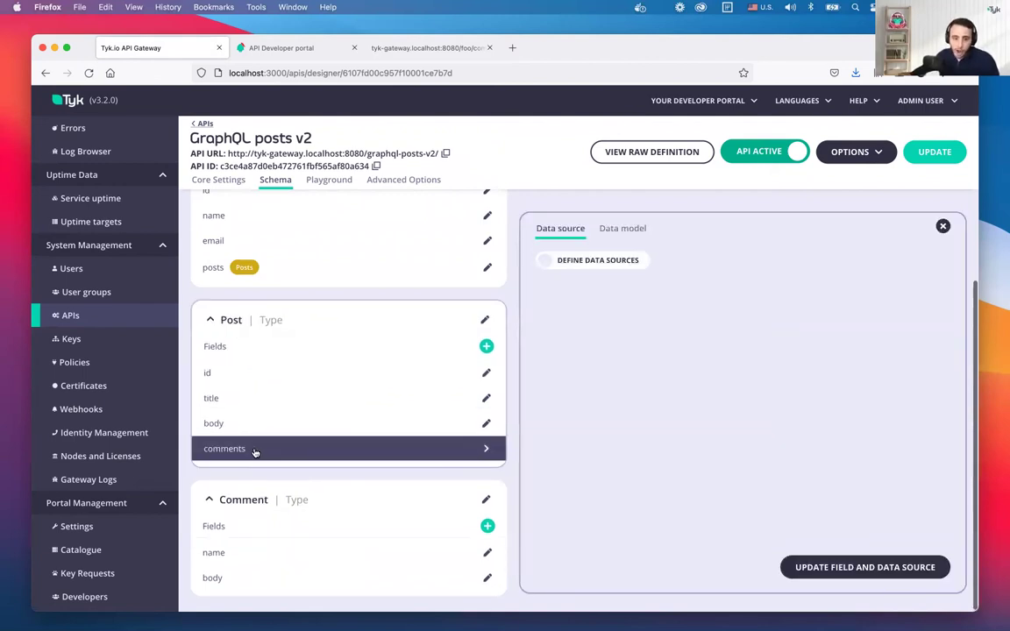
left_click(631, 265)
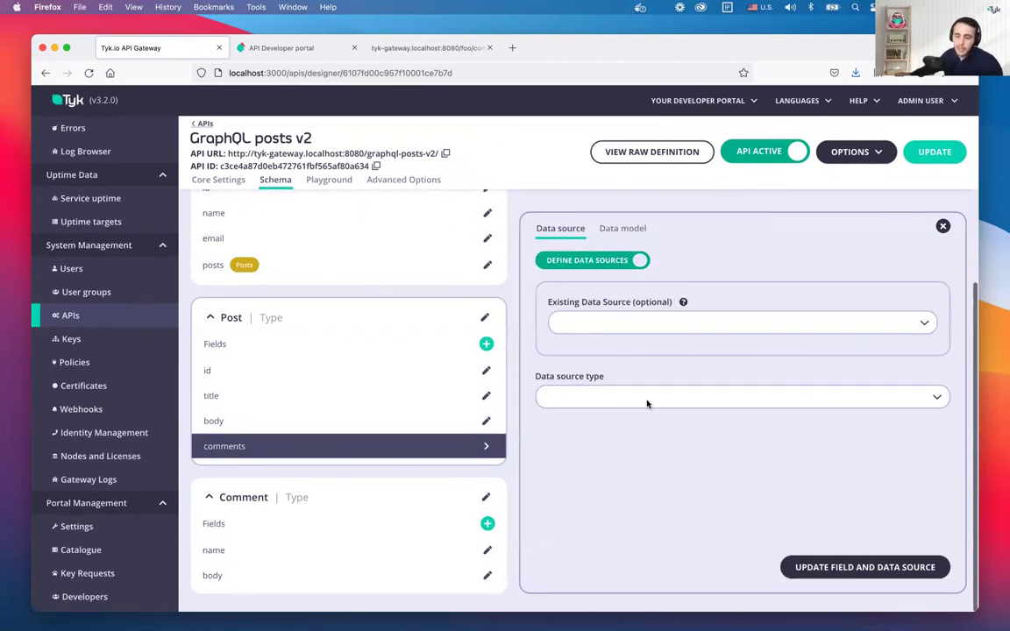
left_click(647, 403)
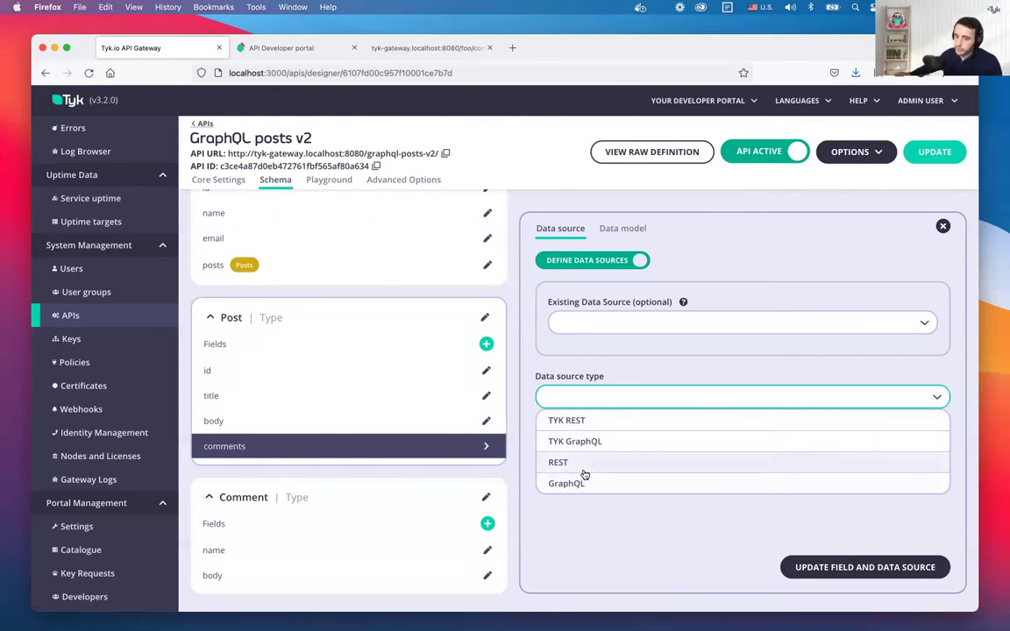
left_click(588, 422)
scroll(602, 430, "down", 1)
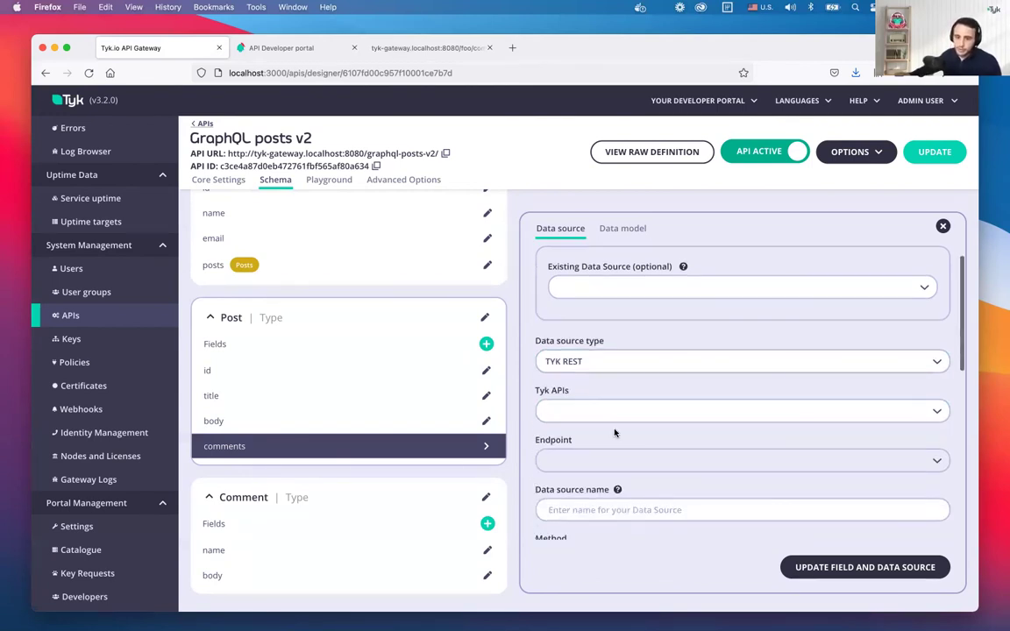
left_click(654, 410)
scroll(615, 508, "down", 5)
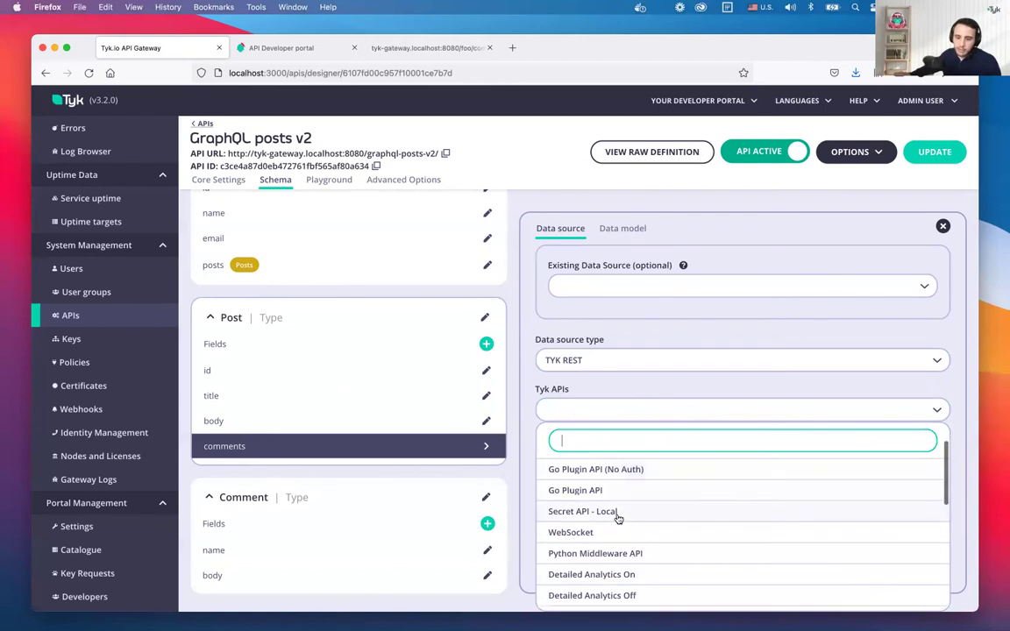
scroll(623, 500, "up", 5)
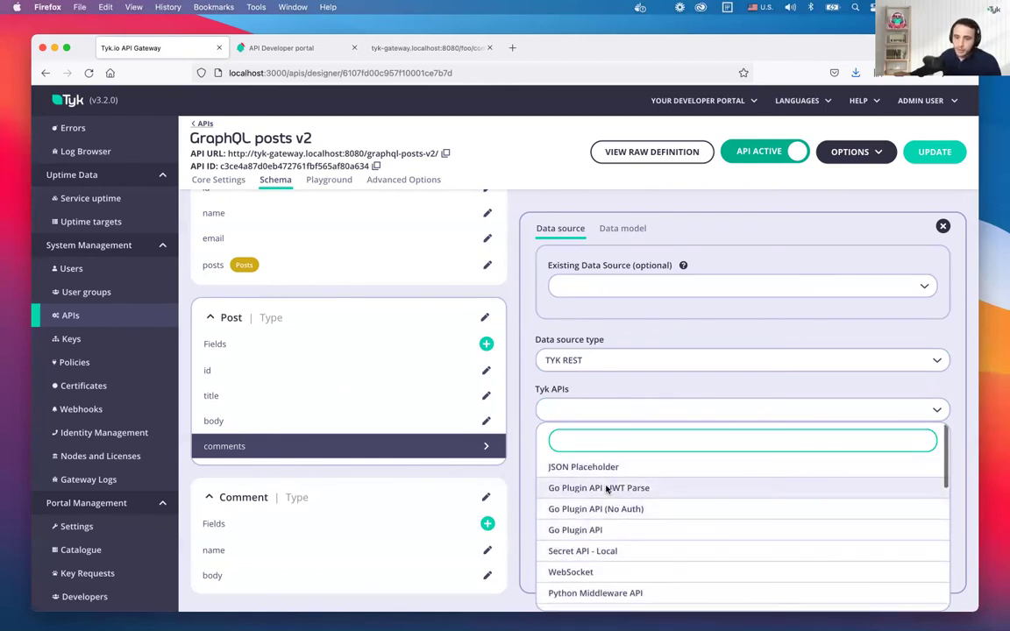
left_click(566, 466)
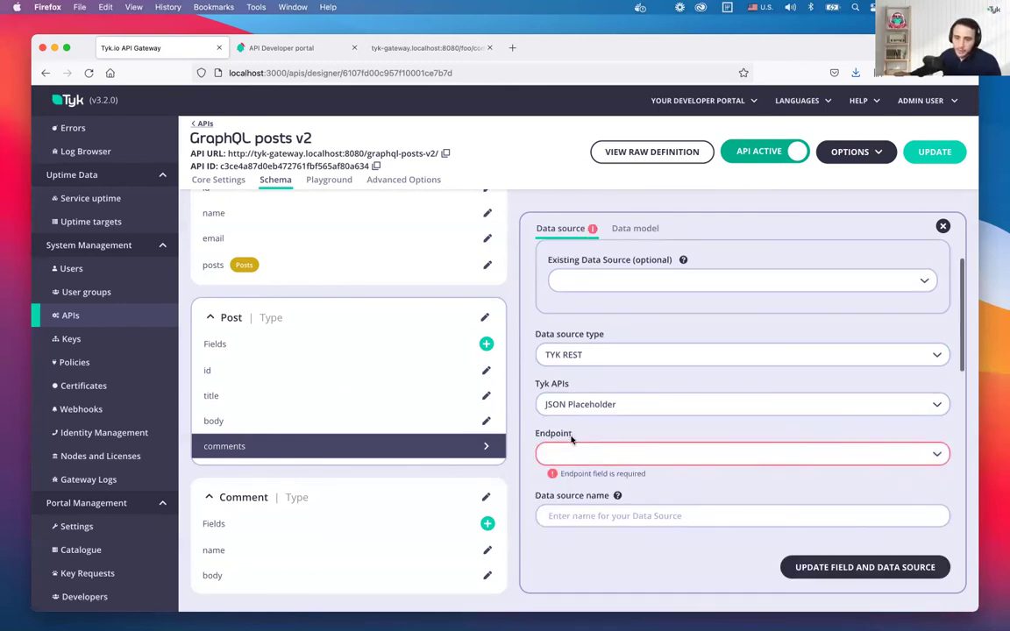
Set the data source endpoint to /comments?postId={{.object.id}}
left_click(595, 458)
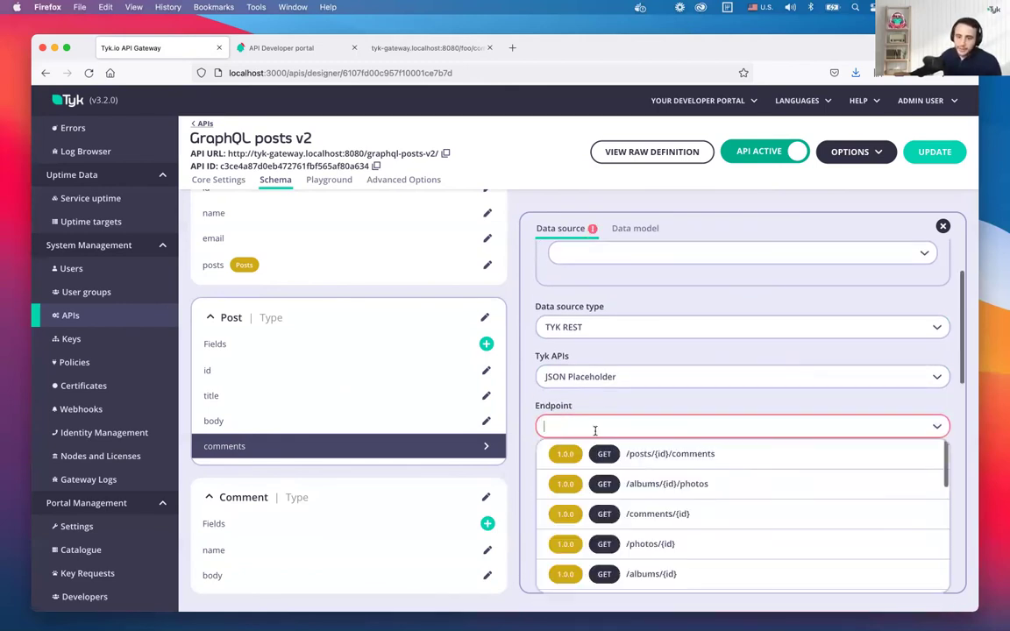
left_click(685, 512)
key("BackSpace")
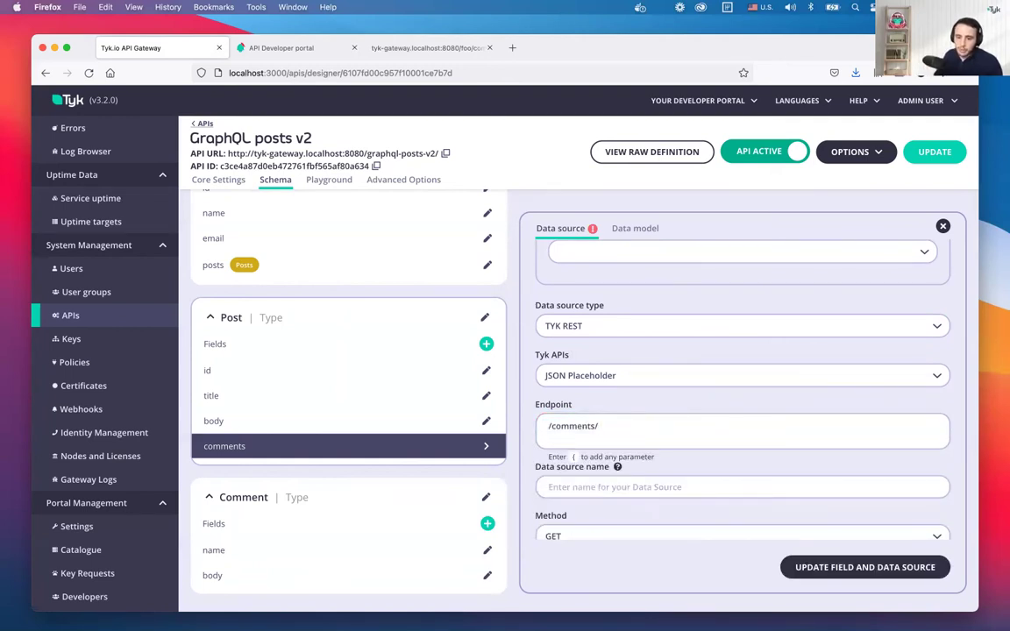
key("BackSpace")
type("{")
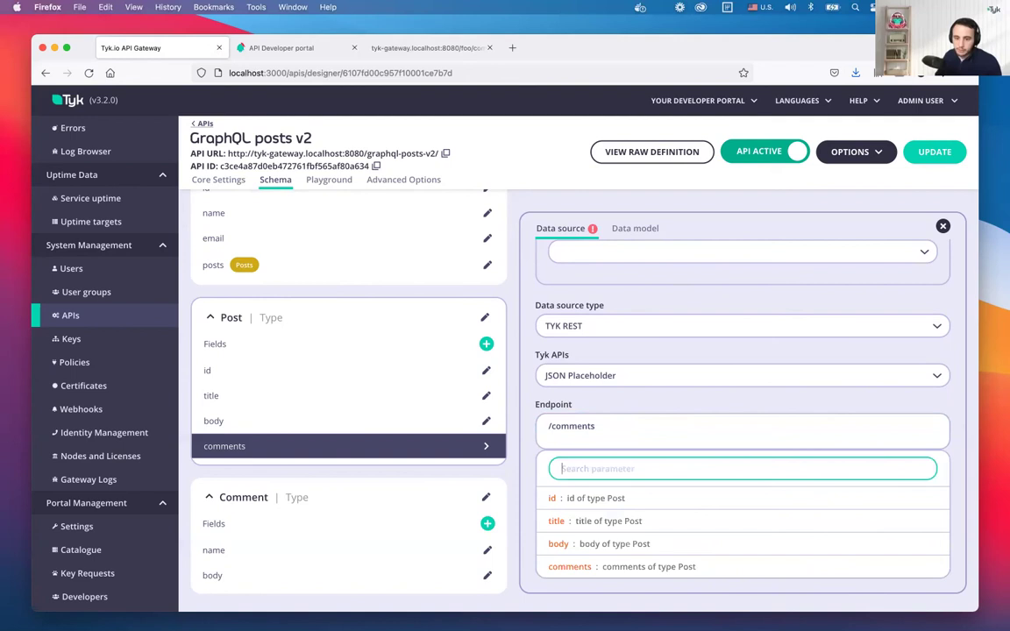
key("Escape")
left_click(670, 426)
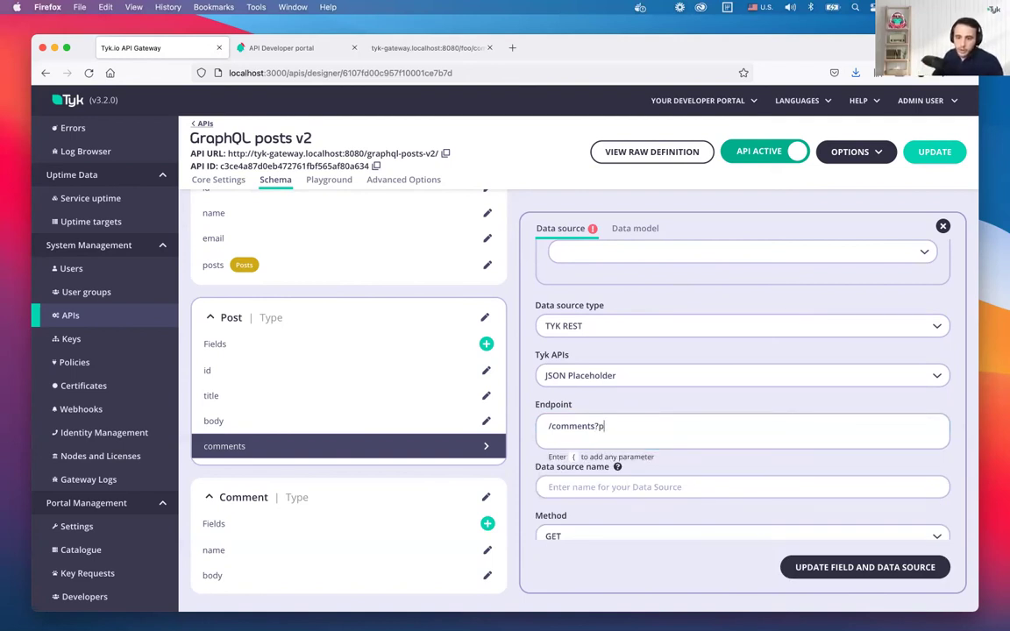
type("?postId{")
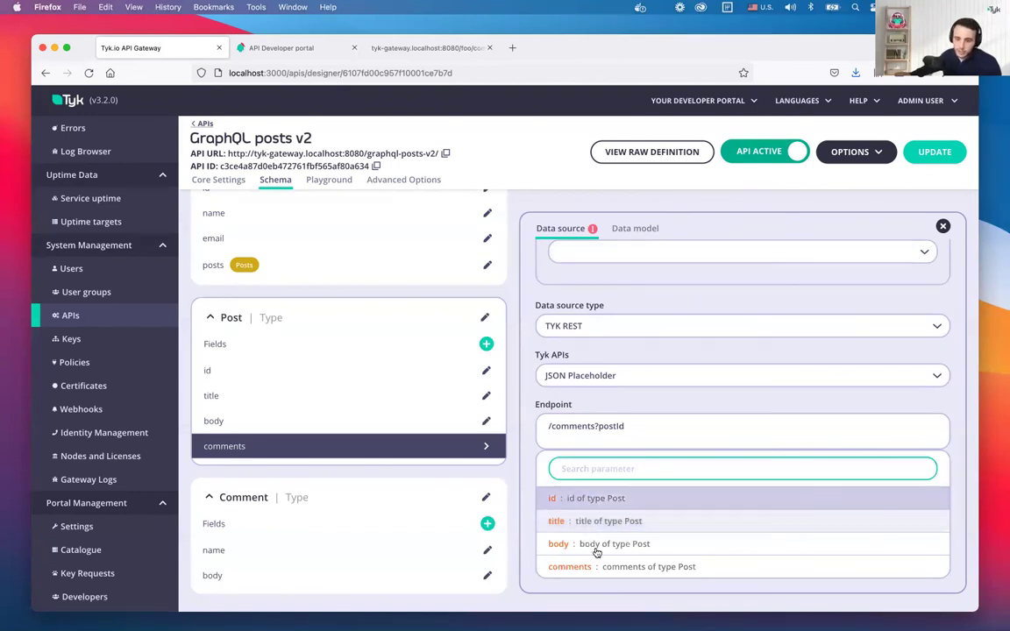
left_click(590, 499)
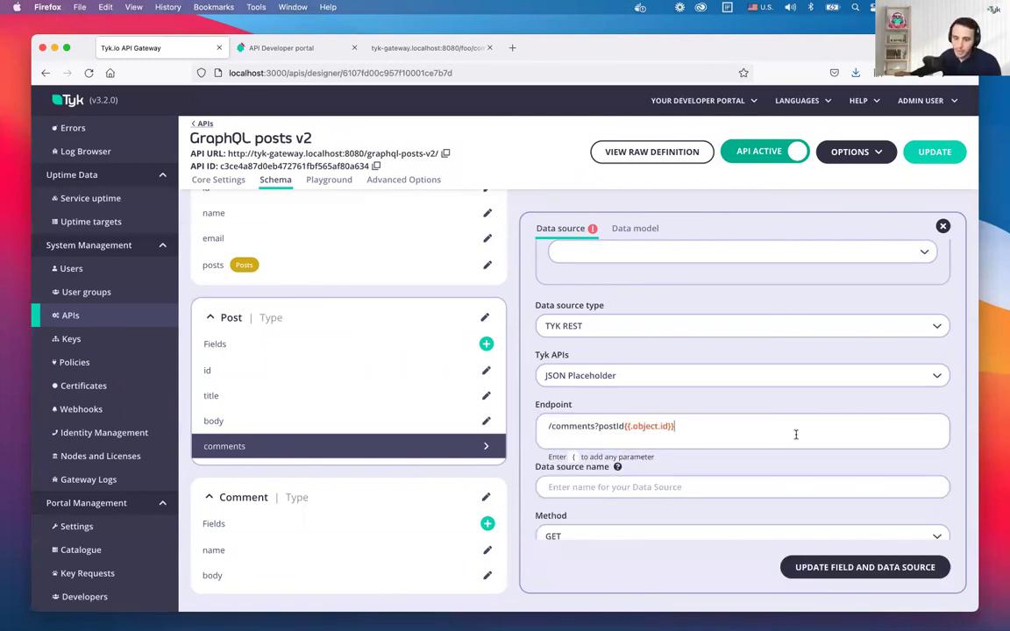
Name the data source 'Comments Endpoint', attach it to the field, and save the API
scroll(670, 457, "down", 3)
left_click(612, 375)
type("C")
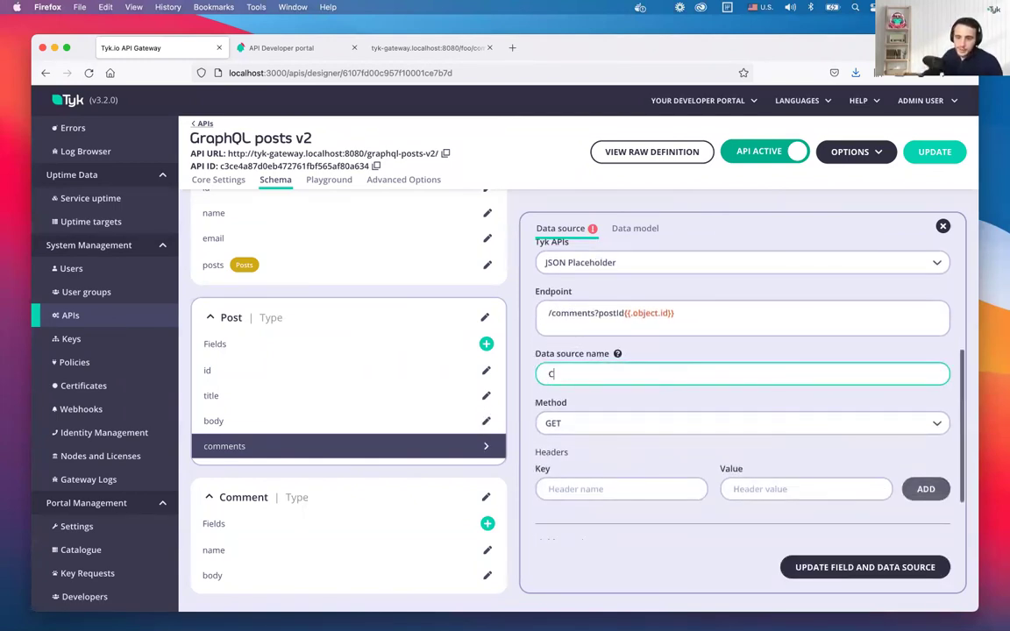
type("omments Endpoint")
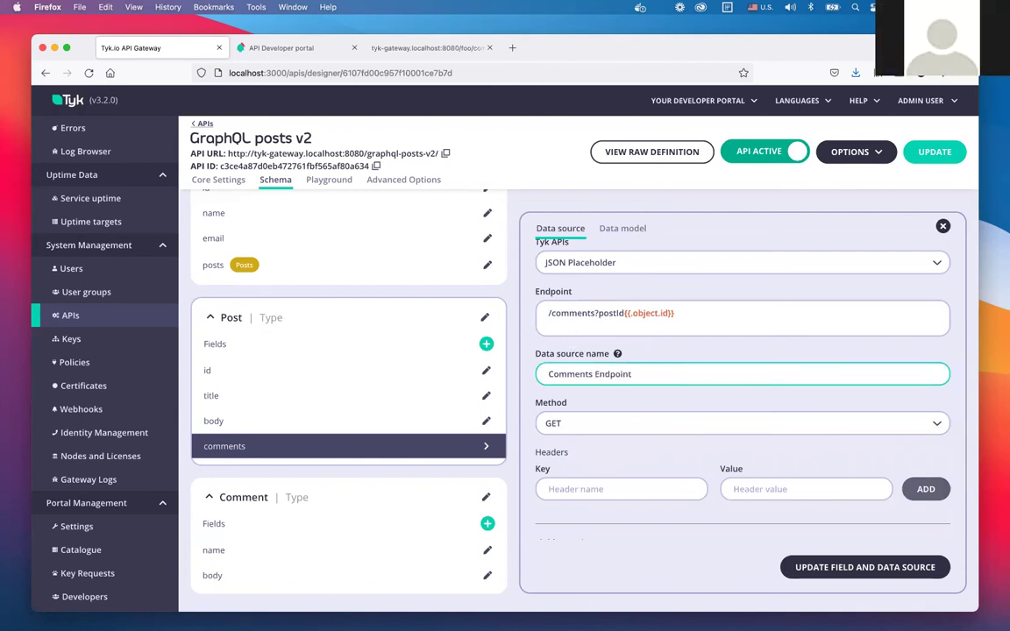
left_click(865, 567)
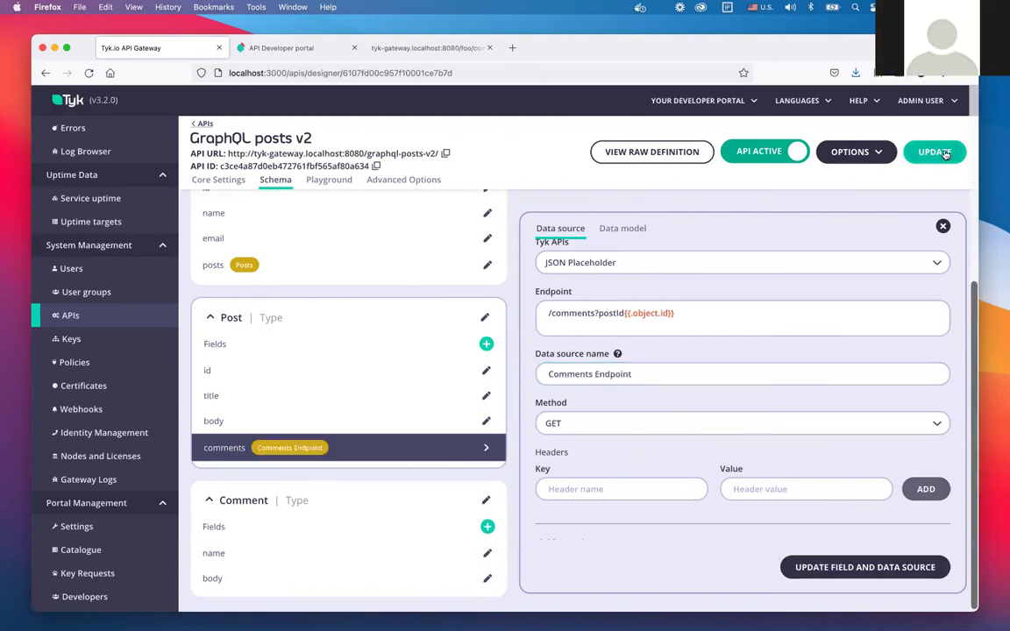
left_click(934, 152)
left_click(664, 366)
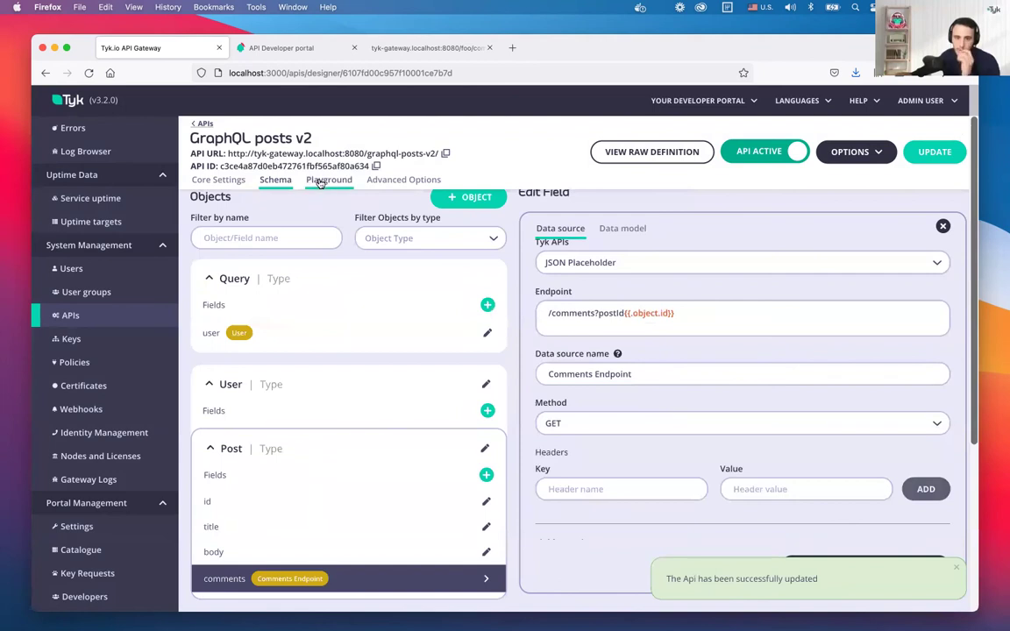
In the Playground, add comments { name body } inside the posts selection of the query
left_click(329, 180)
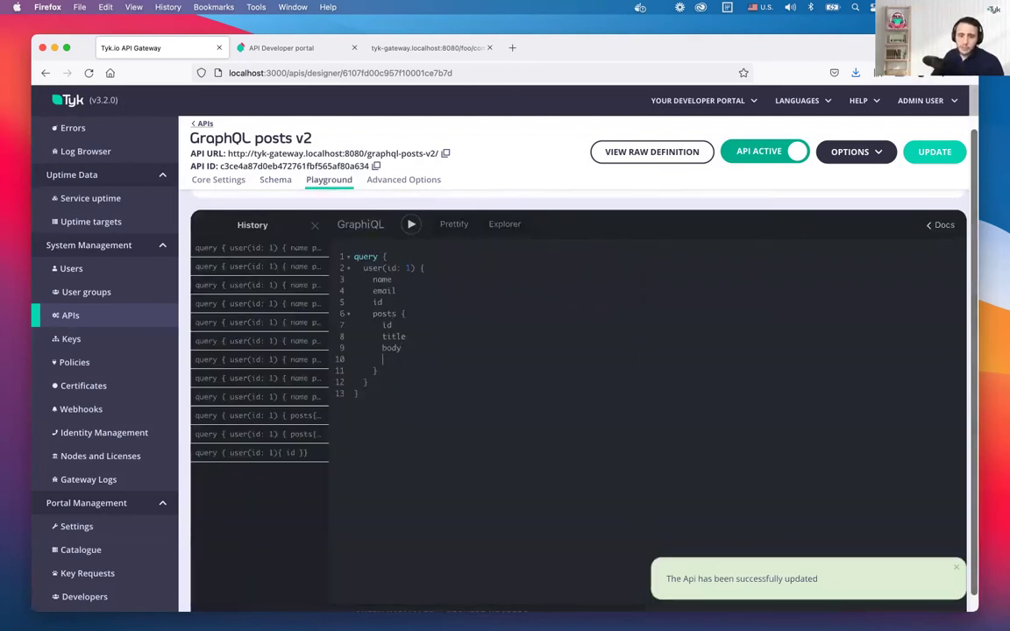
key("Return")
key("ctrl+space")
key("Down")
key("Down")
key("Down")
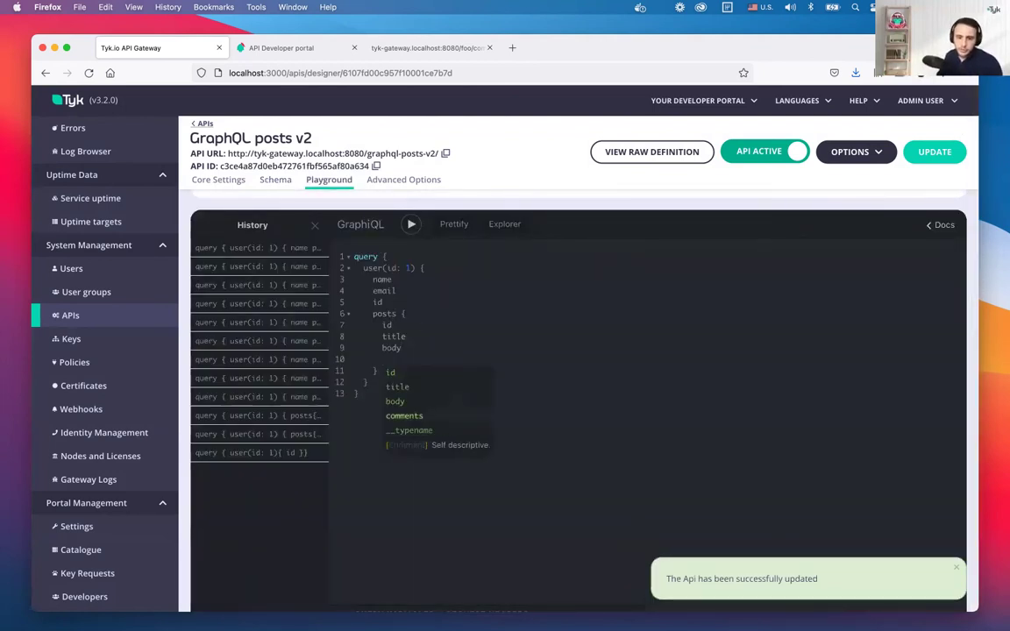
key("Return")
type("{")
key("Return")
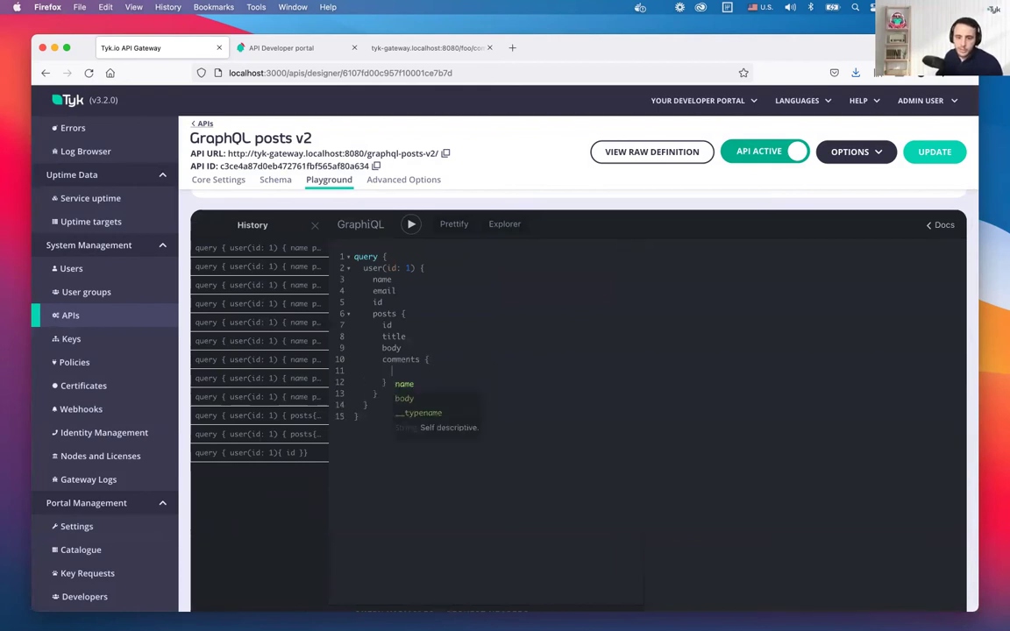
key("Return")
key("Return")
type("body")
key("Return")
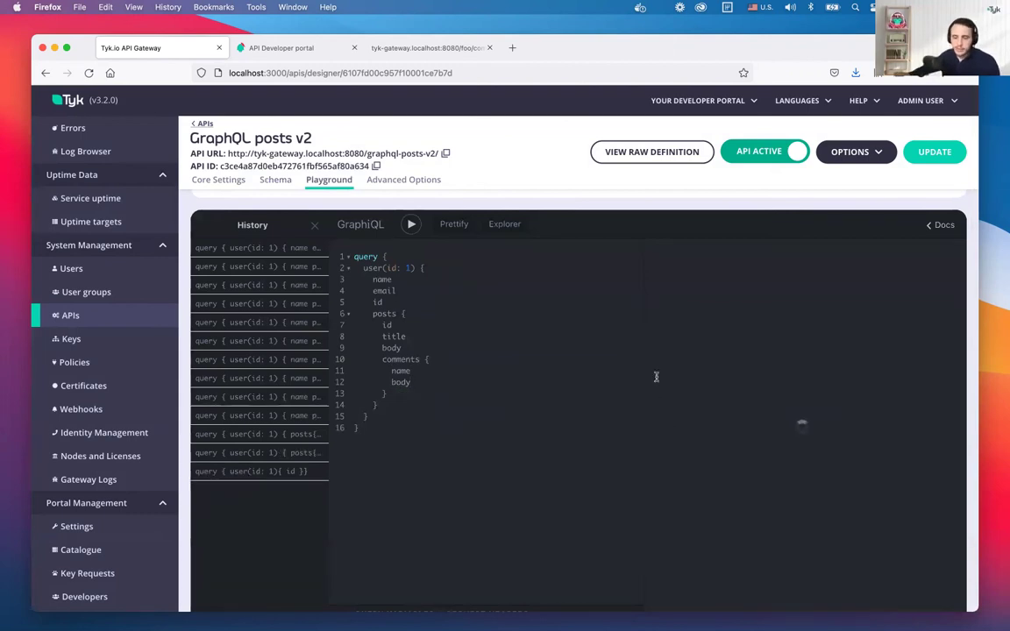
Widen the result pane and inspect the comments nested under user 1's posts
left_click_drag(646, 400, 526, 421)
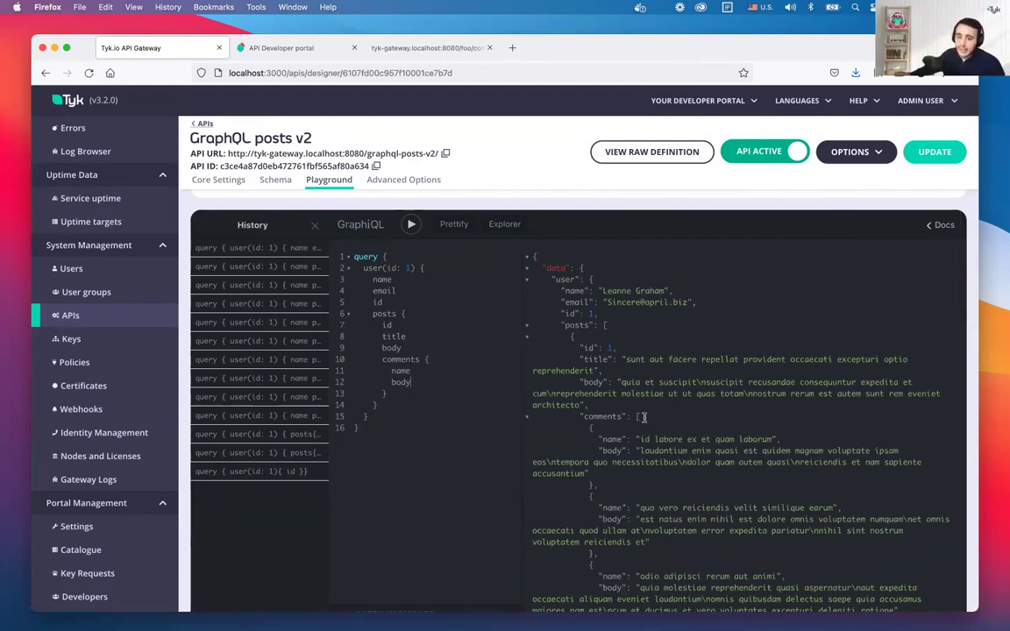
left_click_drag(542, 281, 668, 471)
left_click(695, 418)
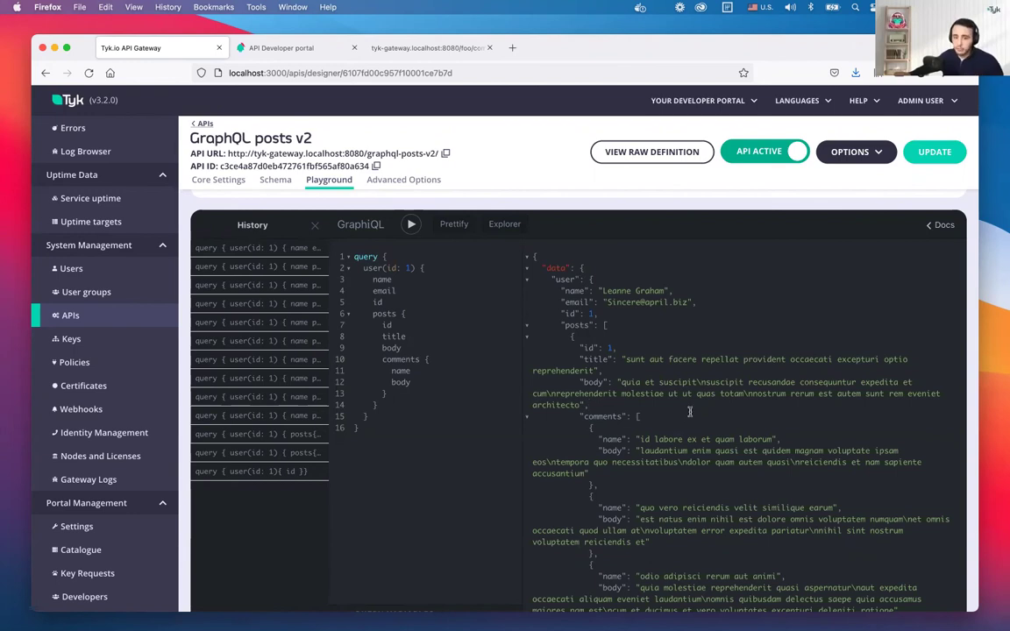
scroll(638, 350, "up", 1)
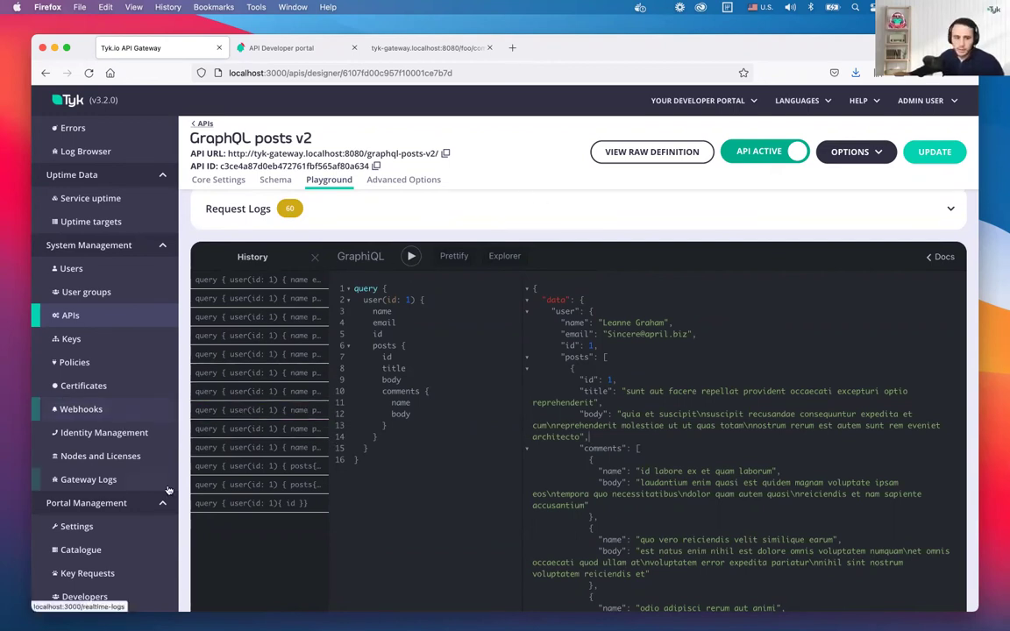
scroll(86, 357, "down", 5)
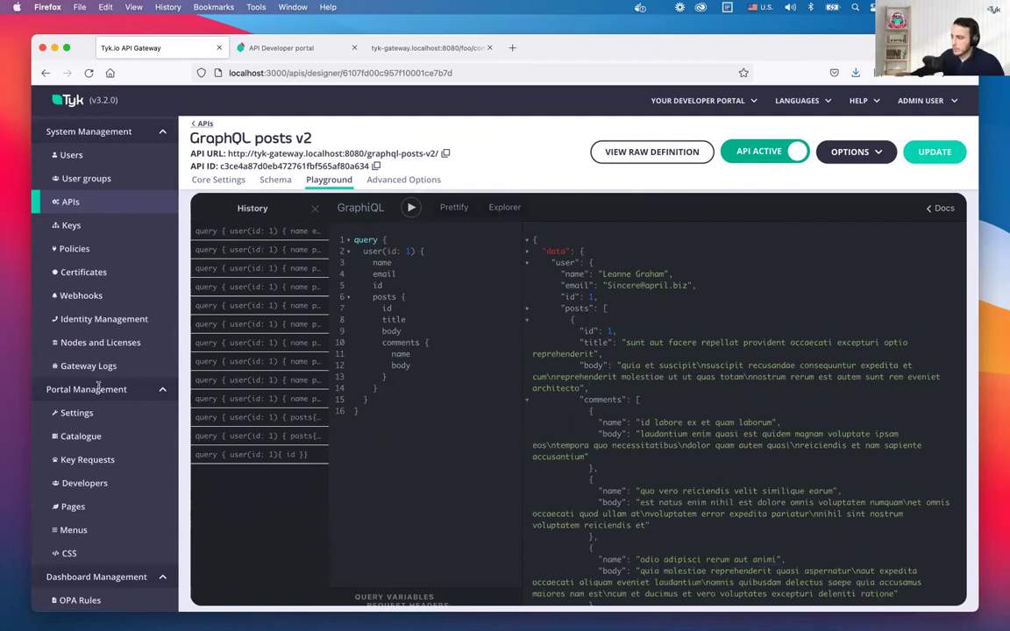
View the dashboard's portal catalogue, then the developer portal's API Catalogue listing Social Media GraphQL
left_click(70, 436)
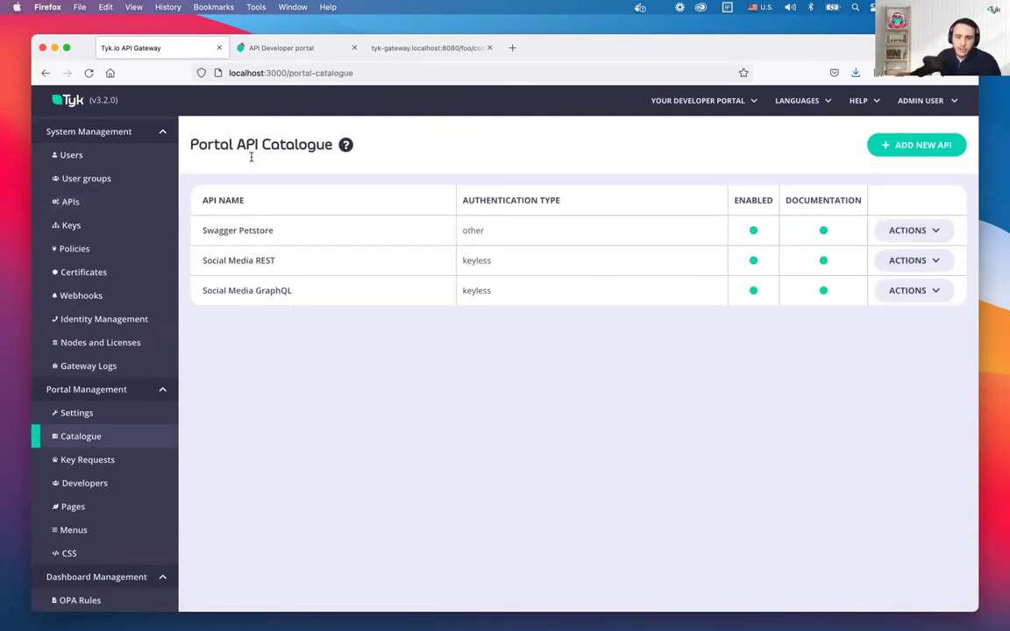
left_click(285, 49)
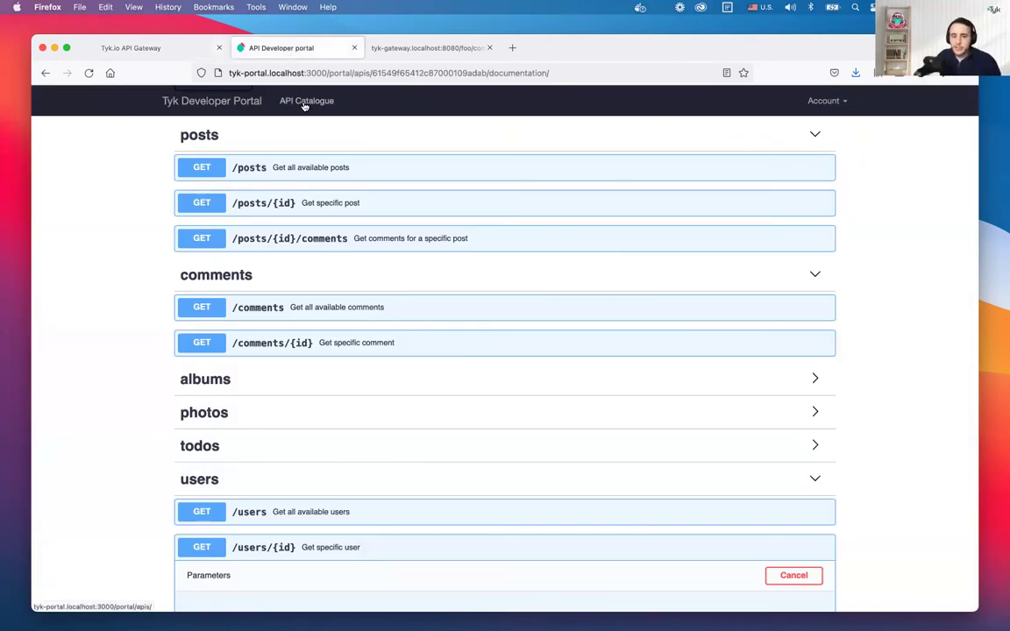
left_click(304, 103)
left_click_drag(624, 184, 820, 198)
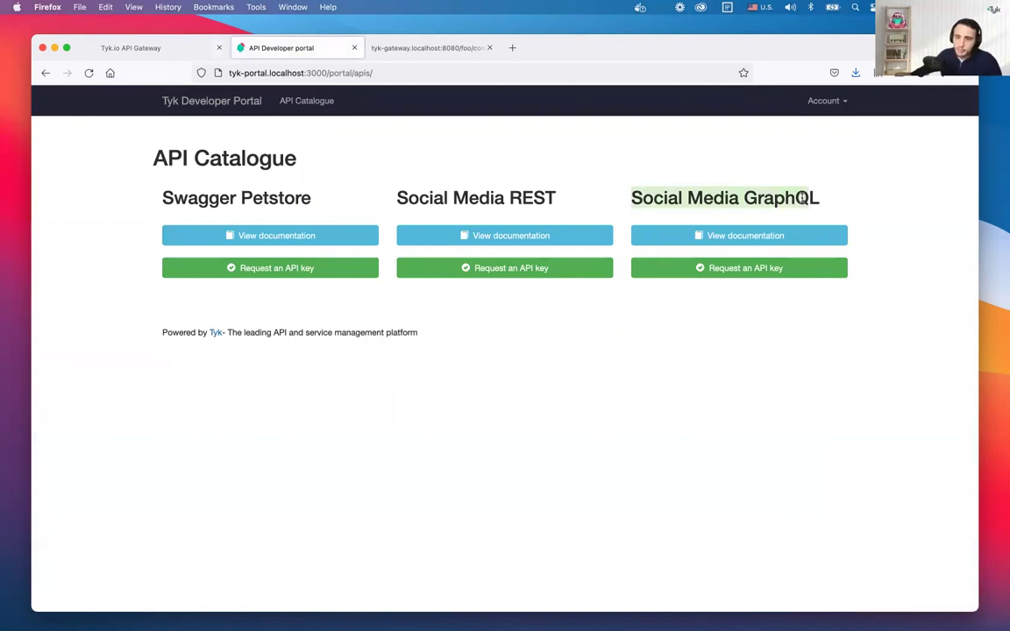
In the Social Media GraphQL playground, start a query for user(id: 1) returning id
left_click(749, 238)
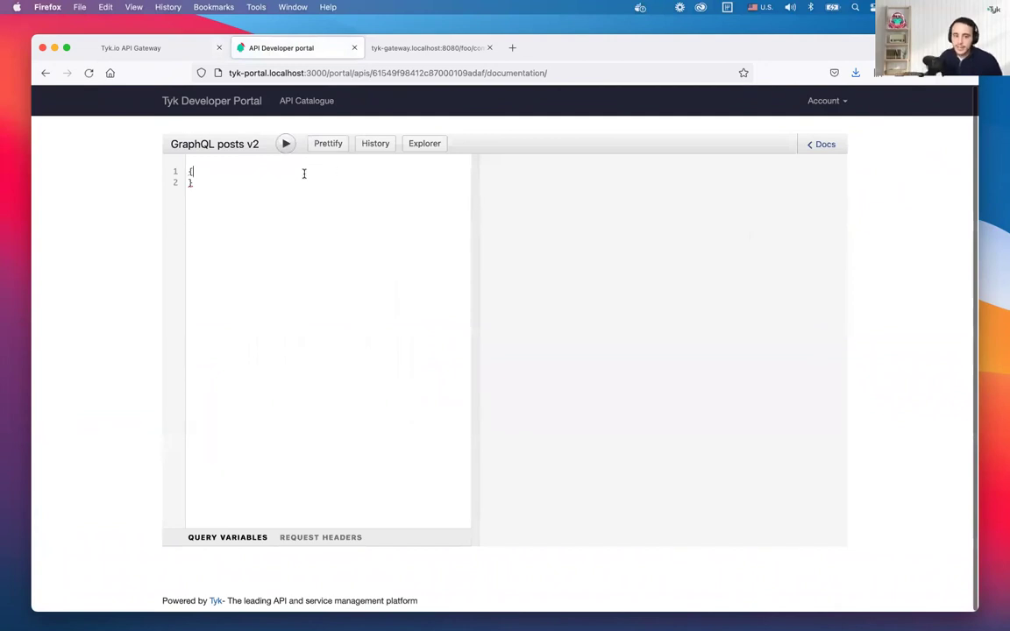
key("Return")
key("ctrl+space")
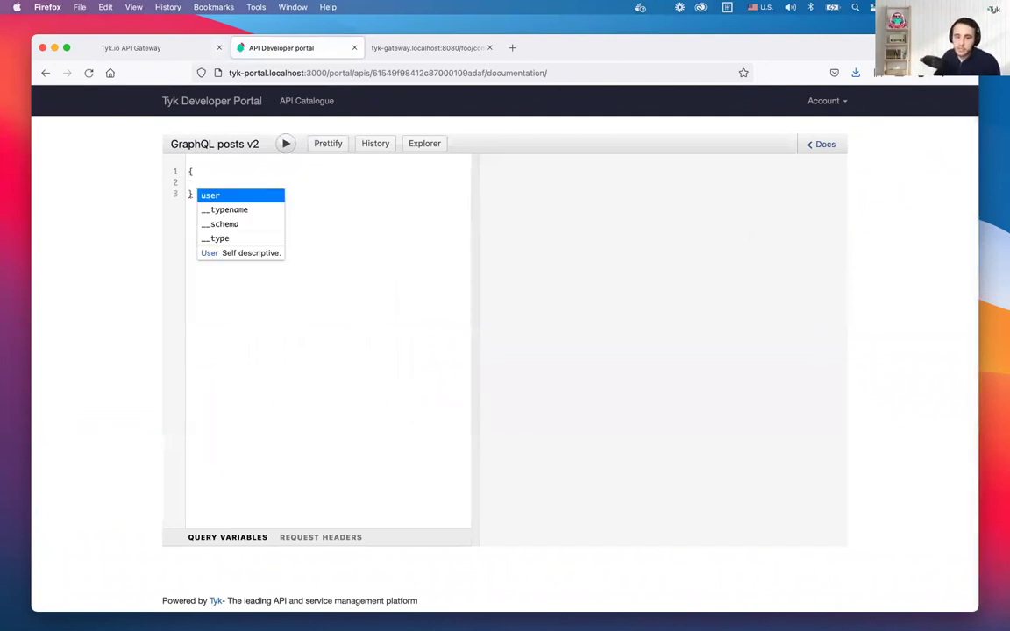
key("Return")
type("(id: 1) {")
key("Return")
key("ctrl+space")
key("Return")
key("Return")
key("BackSpace")
type("{")
key("Return")
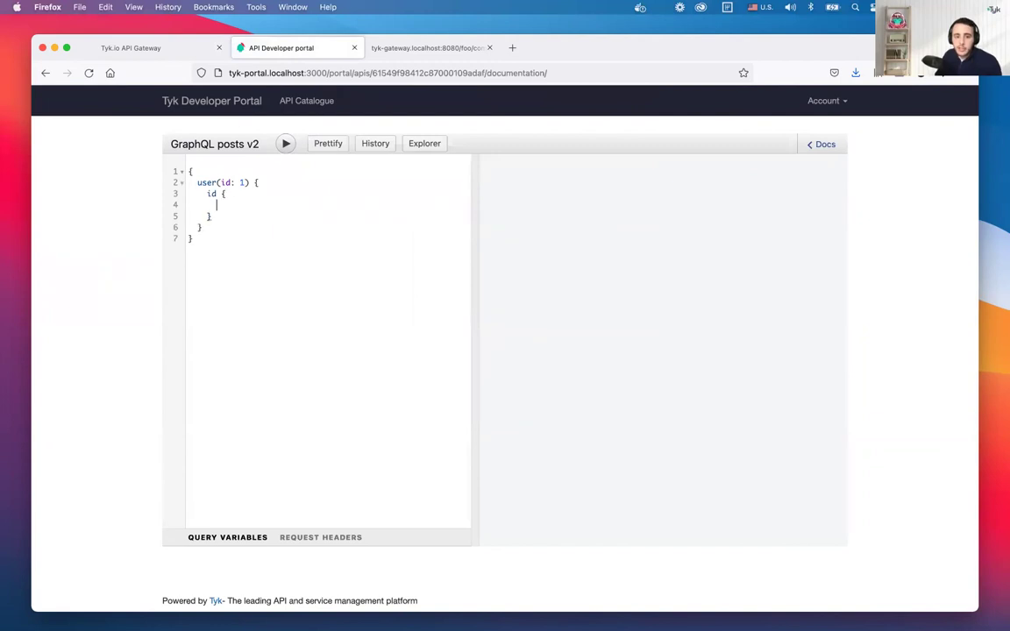
key("BackSpace")
key("BackSpace")
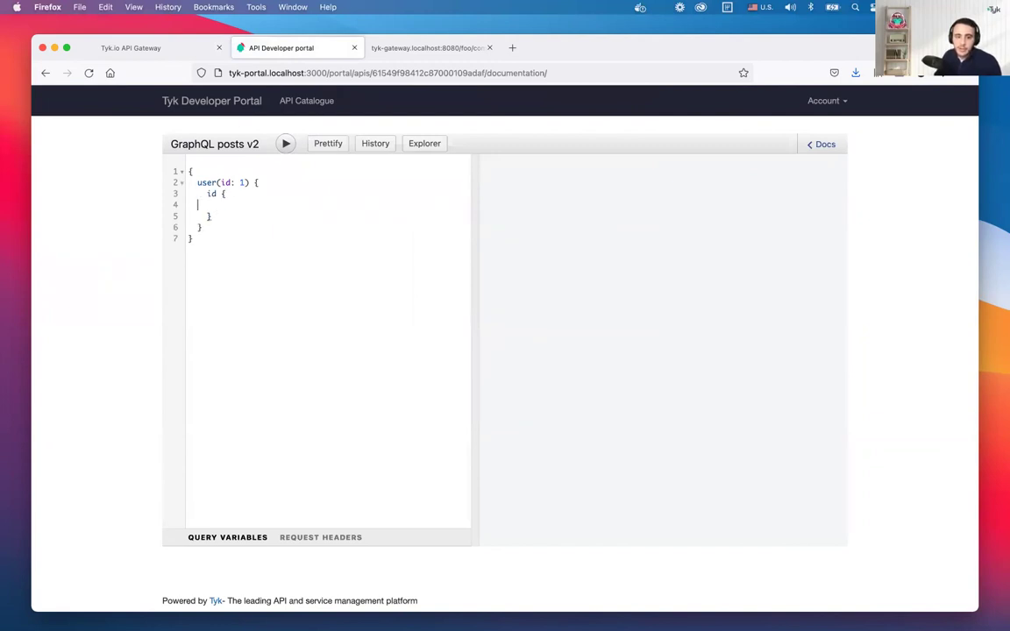
Replace the remaining block with posts { comments { body } } and run the query
key("Down")
key("End")
key("shift+Up")
key("shift+Up")
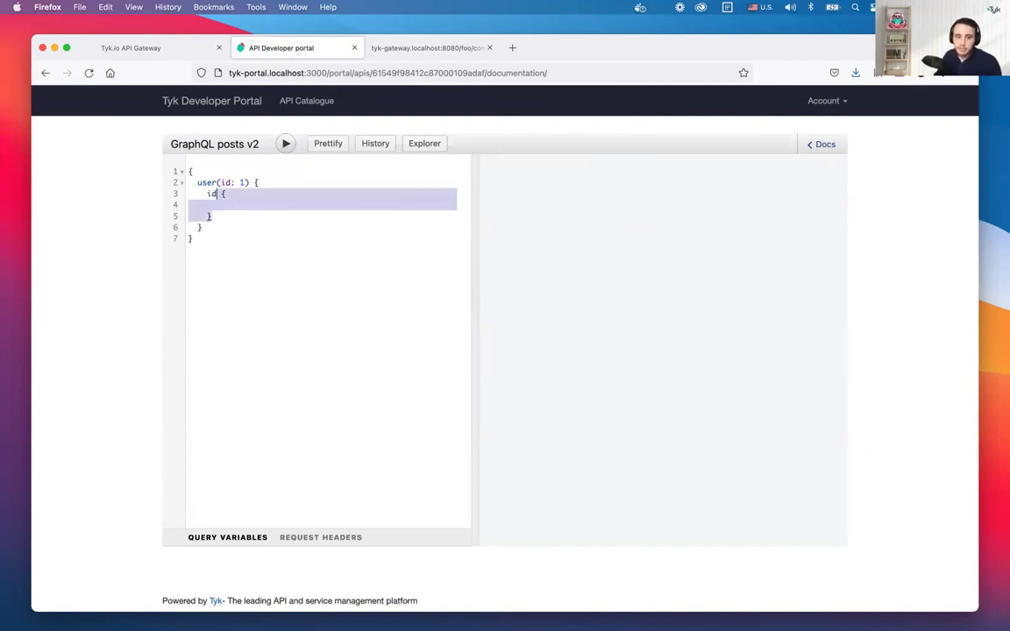
key("BackSpace")
key("Return")
type("posts ")
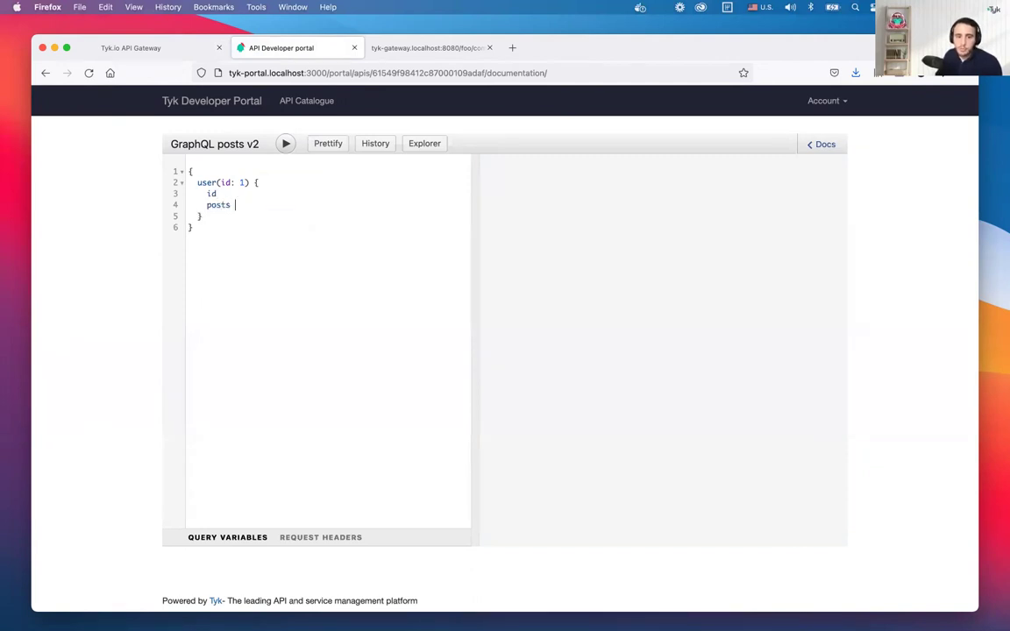
type("{")
key("Return")
key("Down")
key("Down")
key("Down")
key("Return")
type("{")
key("Return")
key("Down")
key("Return")
key("ctrl+Return")
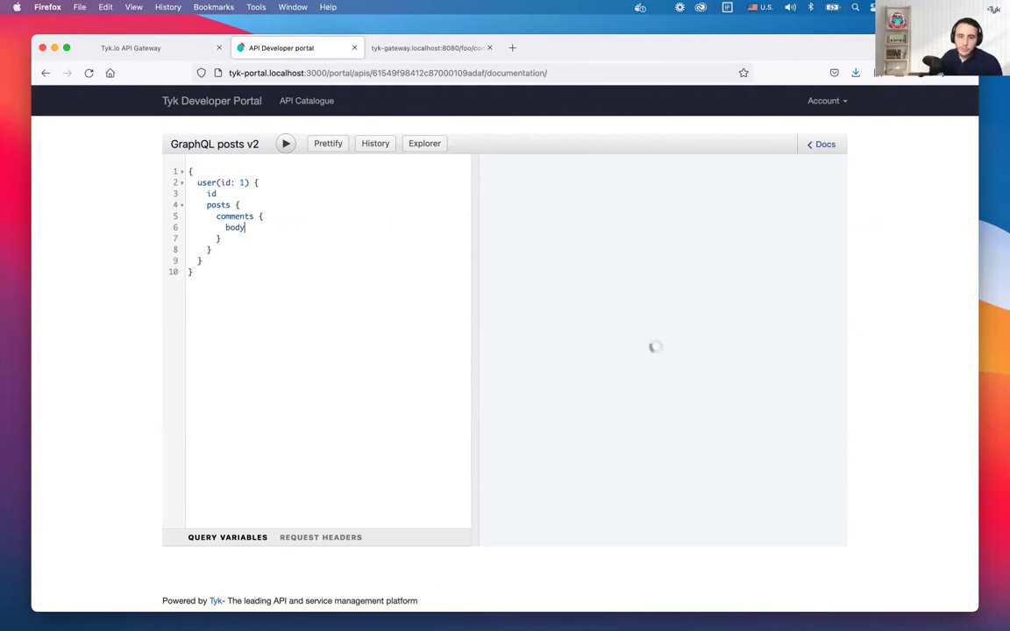
Browse the Docs for Query, User and String, then return to the dashboard tab
left_click(822, 144)
left_click(681, 269)
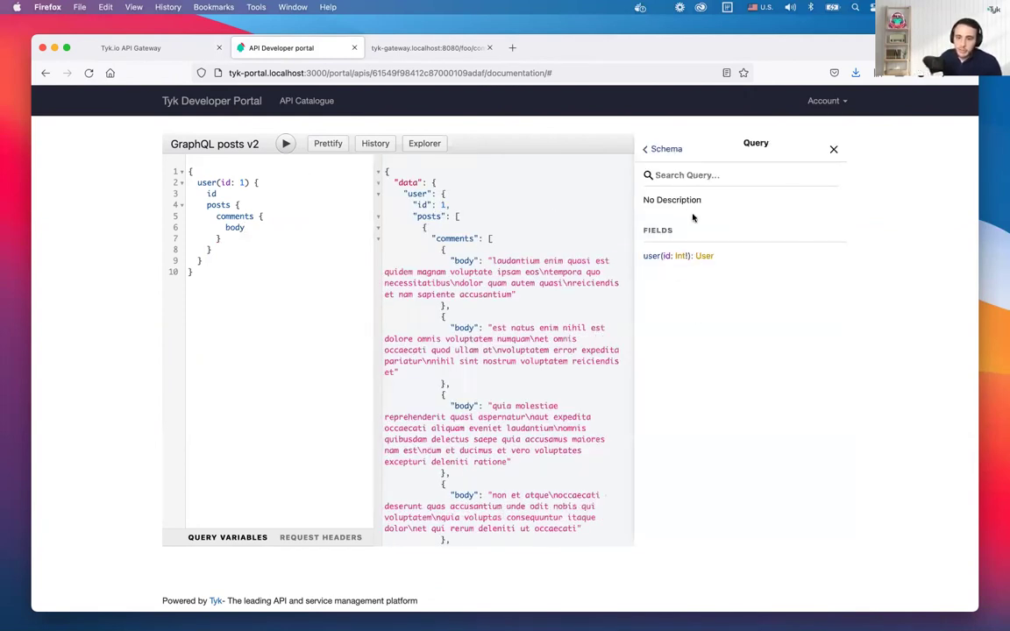
left_click(701, 255)
left_click(682, 275)
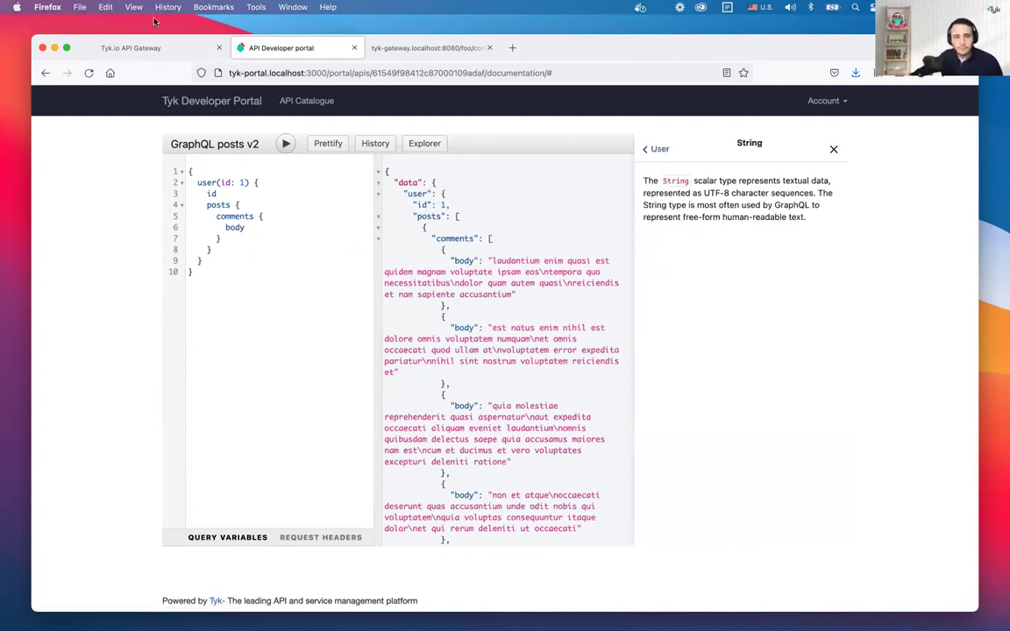
left_click(141, 44)
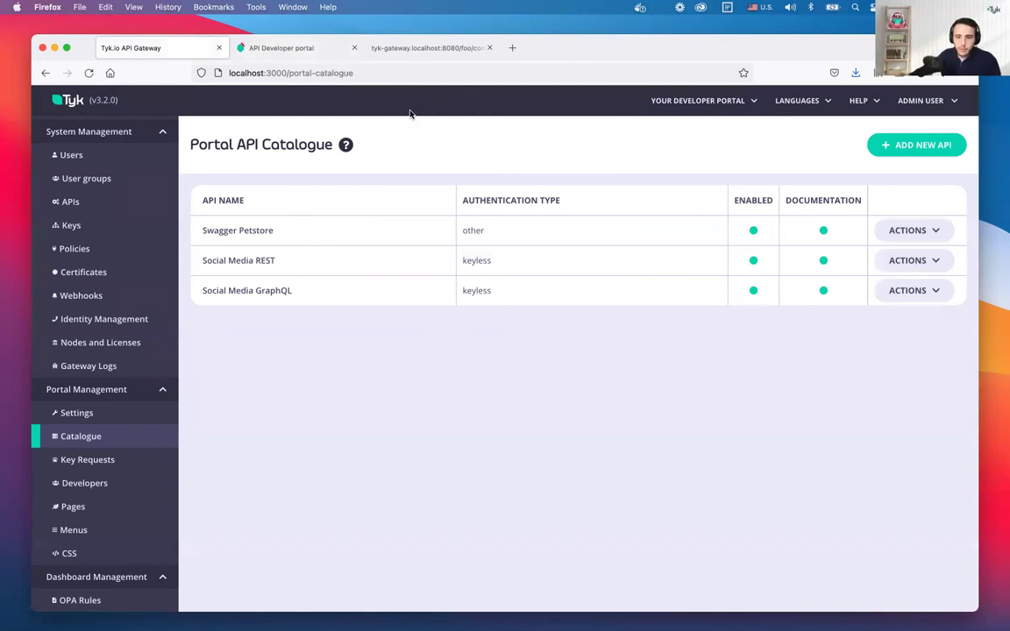
Switch to the full-screen presentation at slide 19, 'Well no, but actually yes'
key("ctrl+Left")
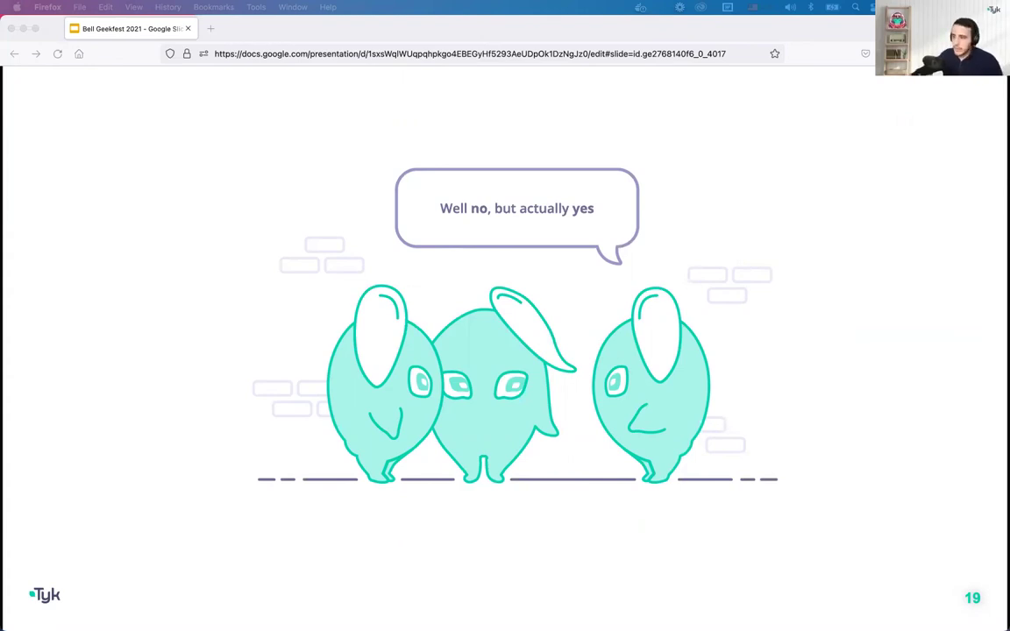
Advance two slides to 'The Future is a Graph', then return to the Tyk dashboard desktop
key("Right")
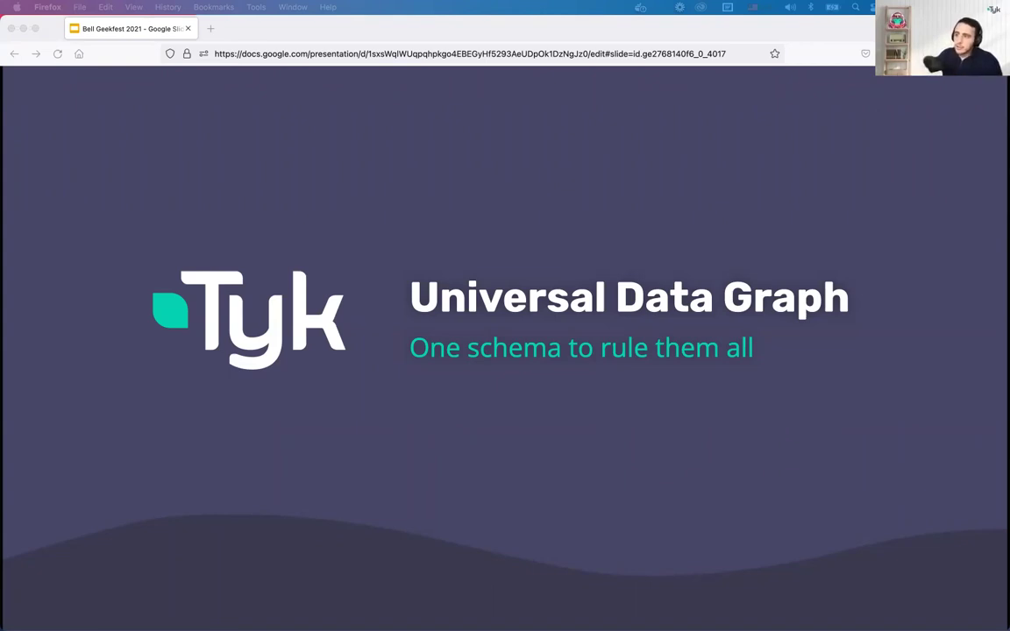
key("Right")
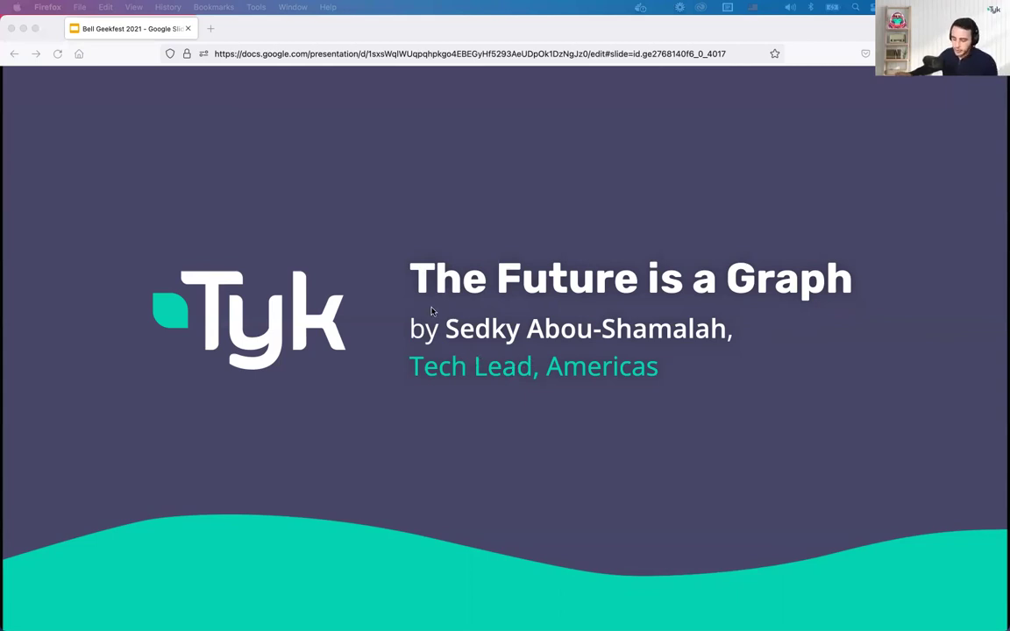
key("ctrl+Left")
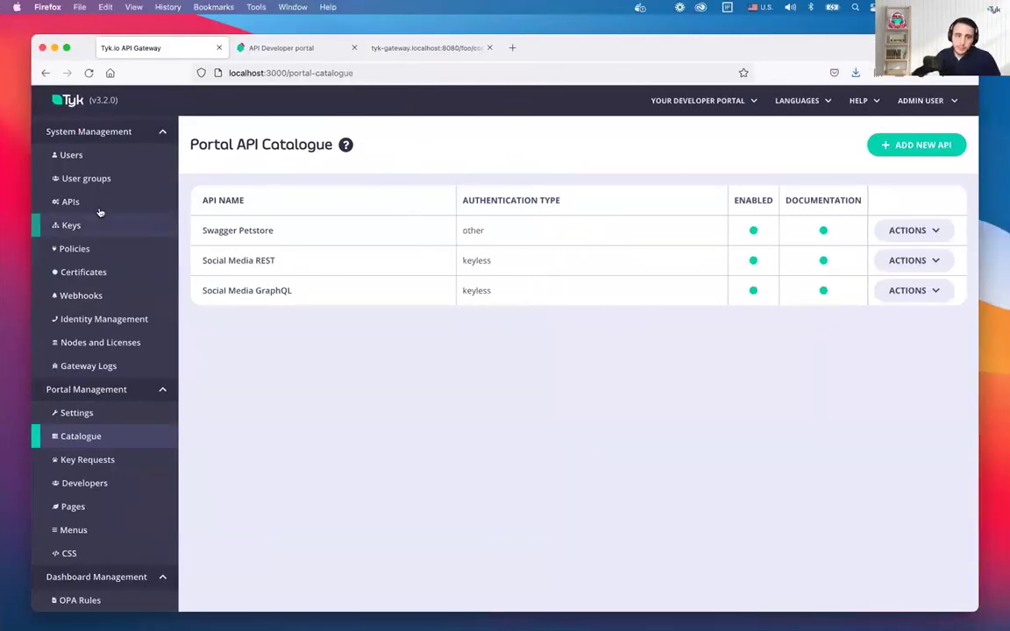
In JSON Placeholder's Endpoint Designer, expand /fooposts/{id}/comments and review its plugins without adding one
left_click(77, 204)
left_click(285, 283)
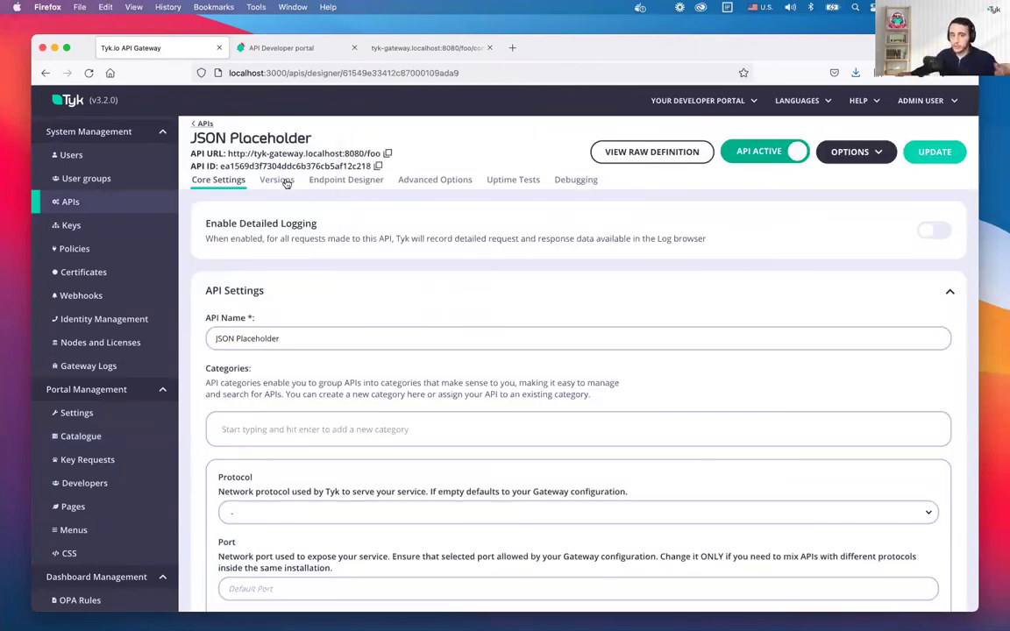
left_click(336, 180)
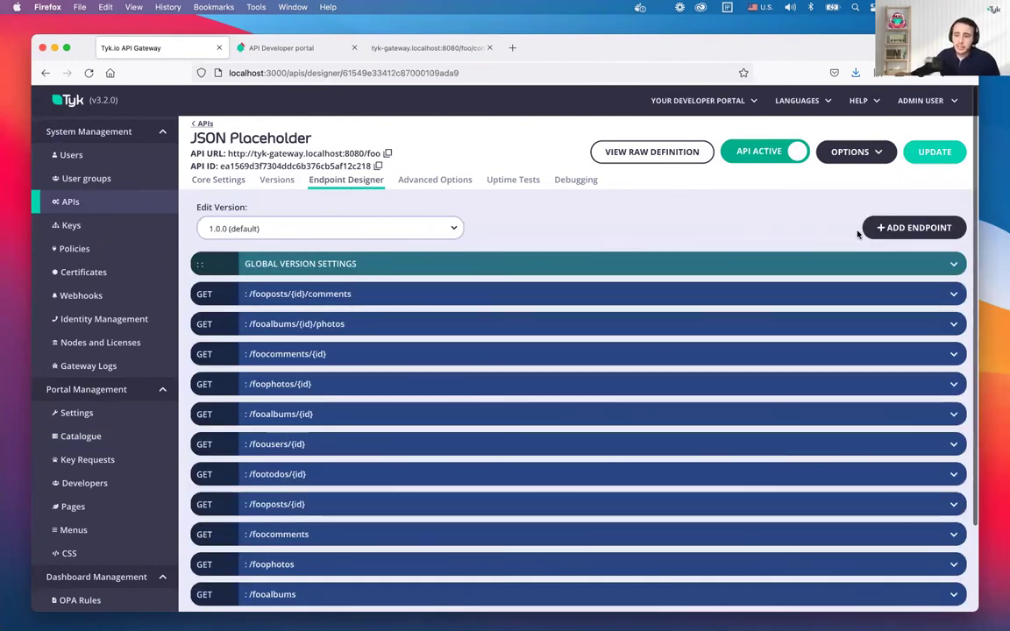
left_click(806, 293)
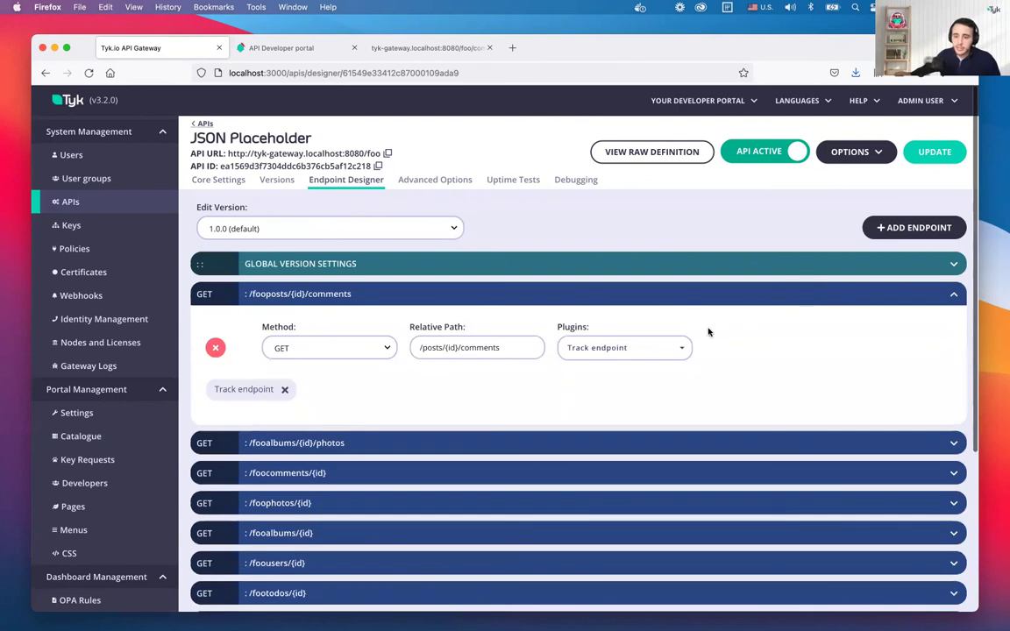
left_click(665, 348)
scroll(590, 430, "down", 2)
scroll(640, 466, "down", 4)
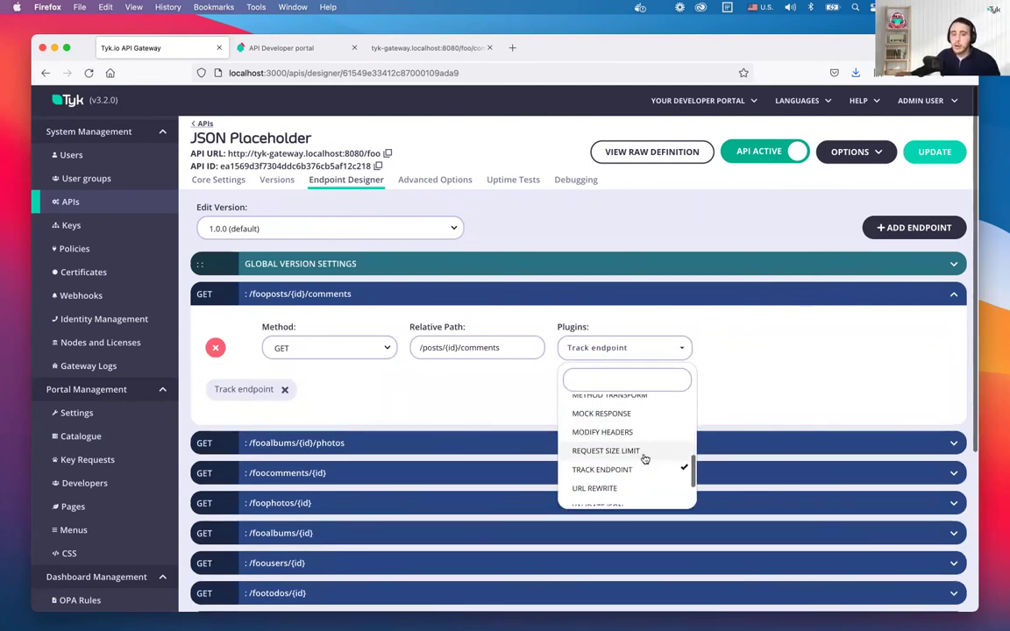
scroll(639, 455, "up", 5)
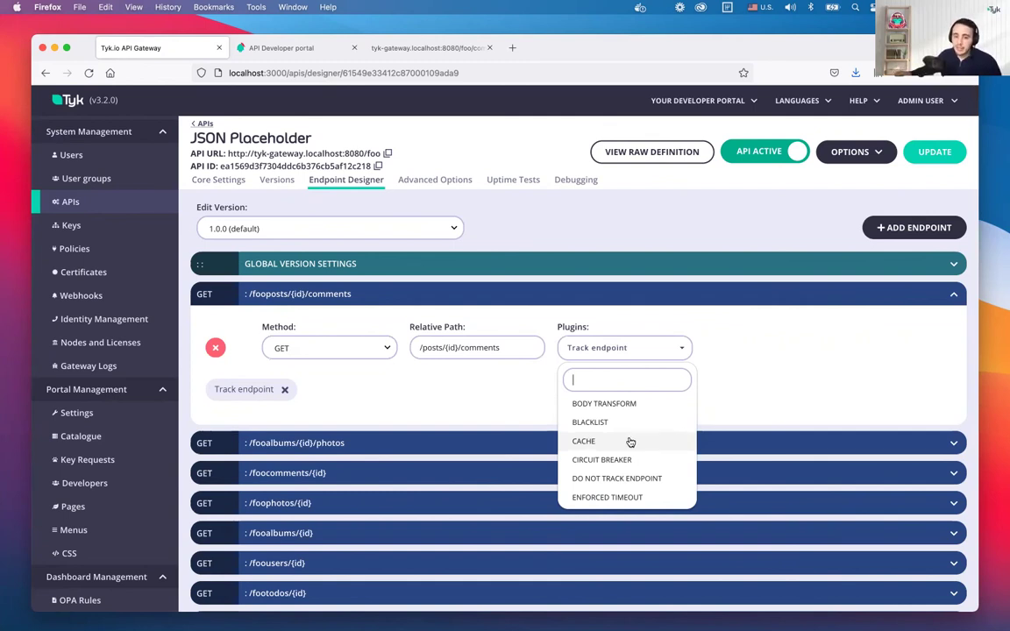
left_click(748, 401)
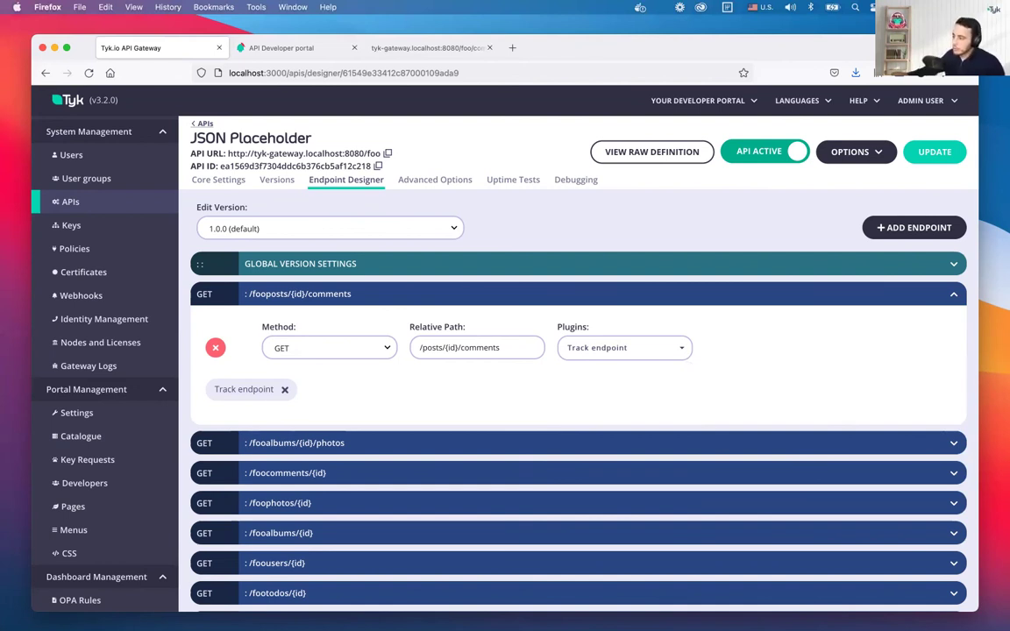
Open the GraphQL posts v2 API's schema and show its objects and data sources
left_click(79, 204)
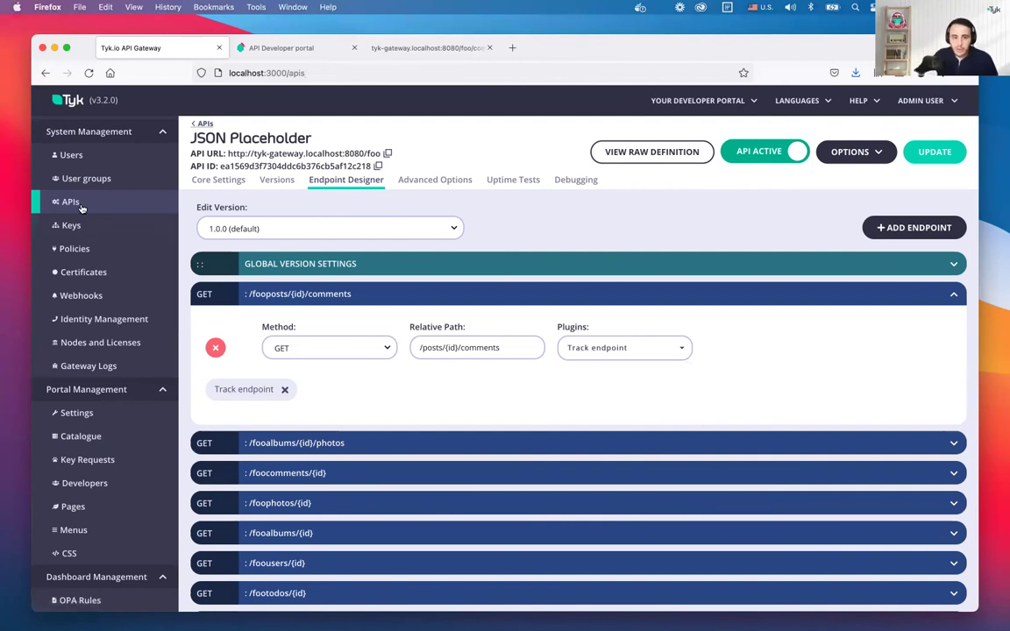
left_click(272, 313)
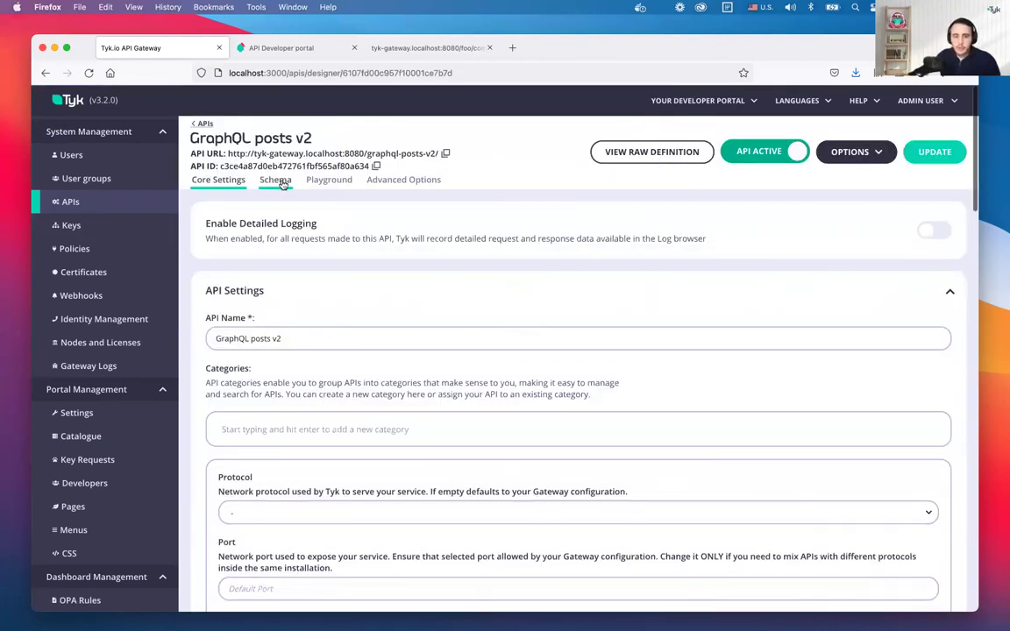
left_click(282, 184)
left_click(289, 213)
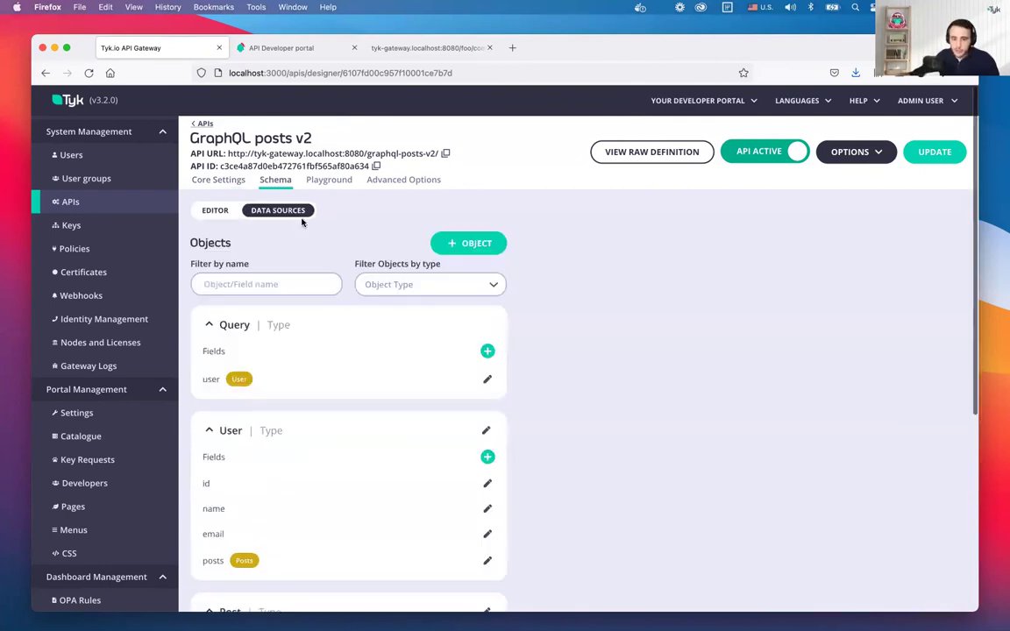
scroll(350, 263, "down", 3)
scroll(326, 330, "down", 2)
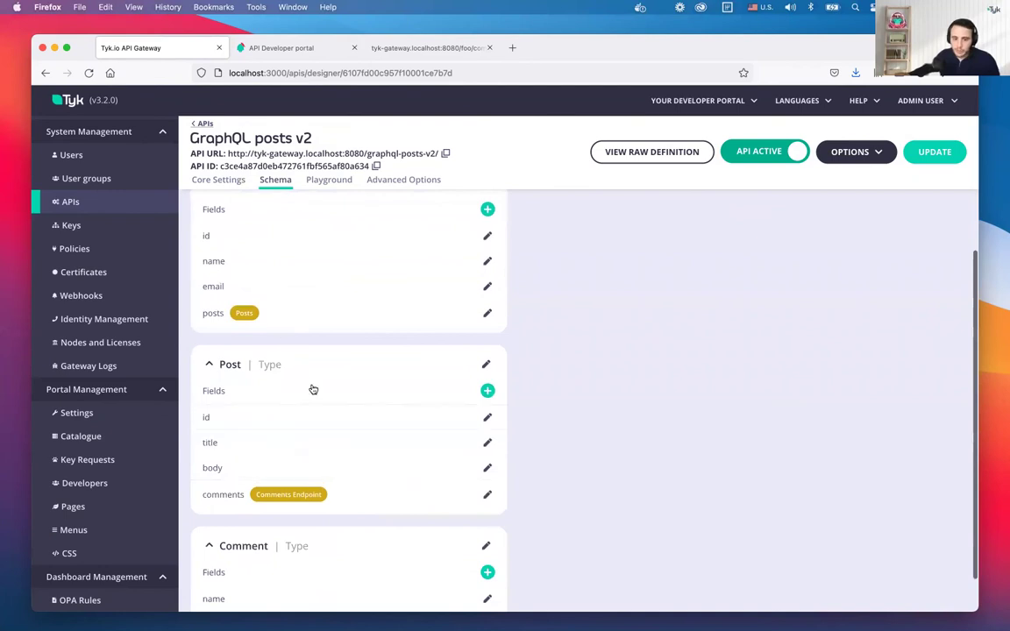
Open the Post.comments data source settings for the JSON Placeholder Comments Endpoint and select the header name field
left_click(391, 500)
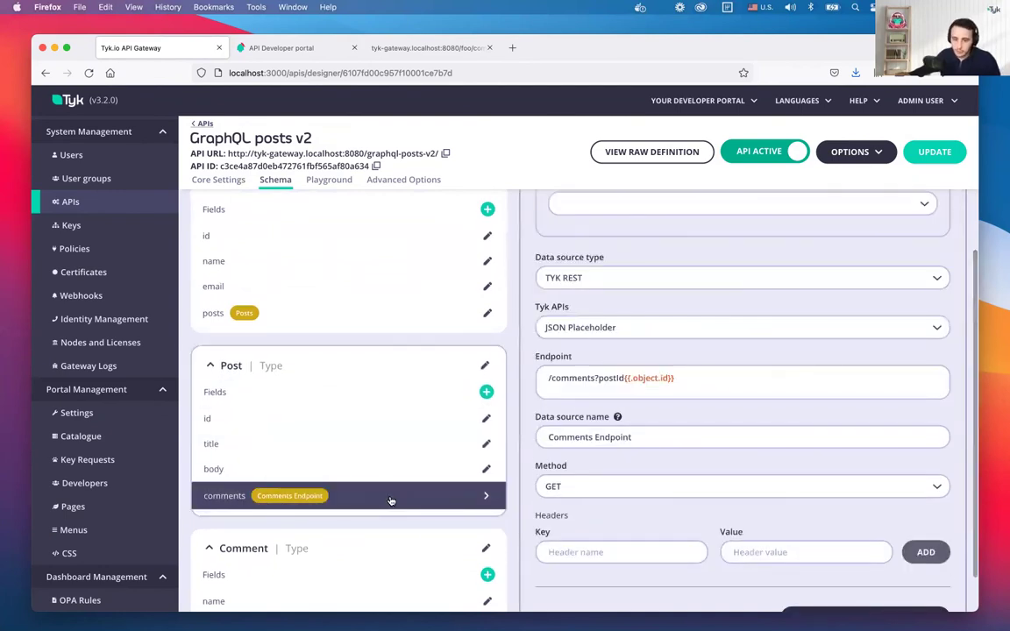
scroll(629, 498, "down", 2)
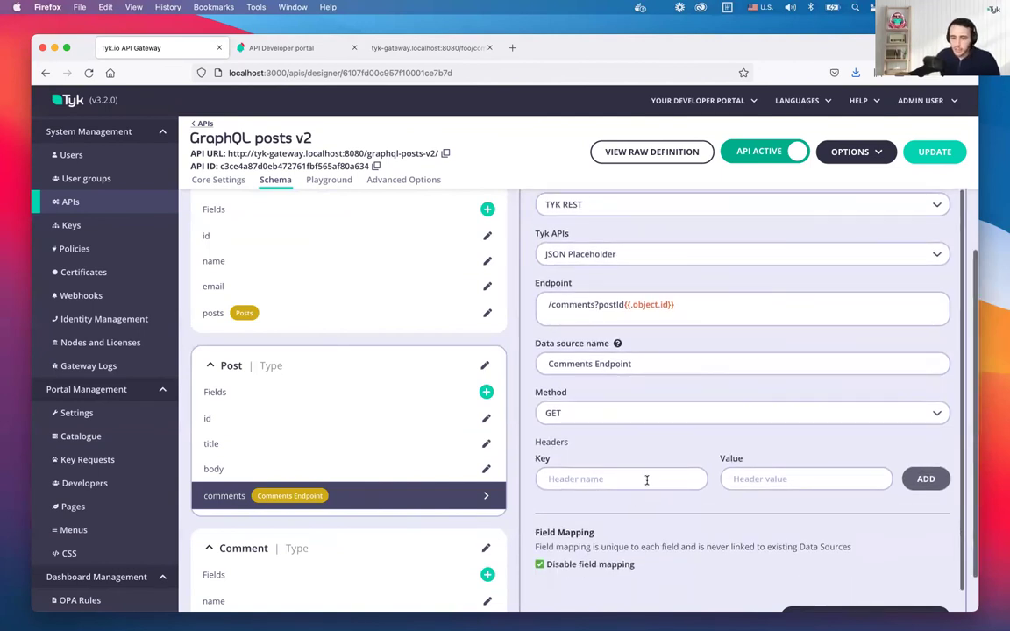
left_click(652, 425)
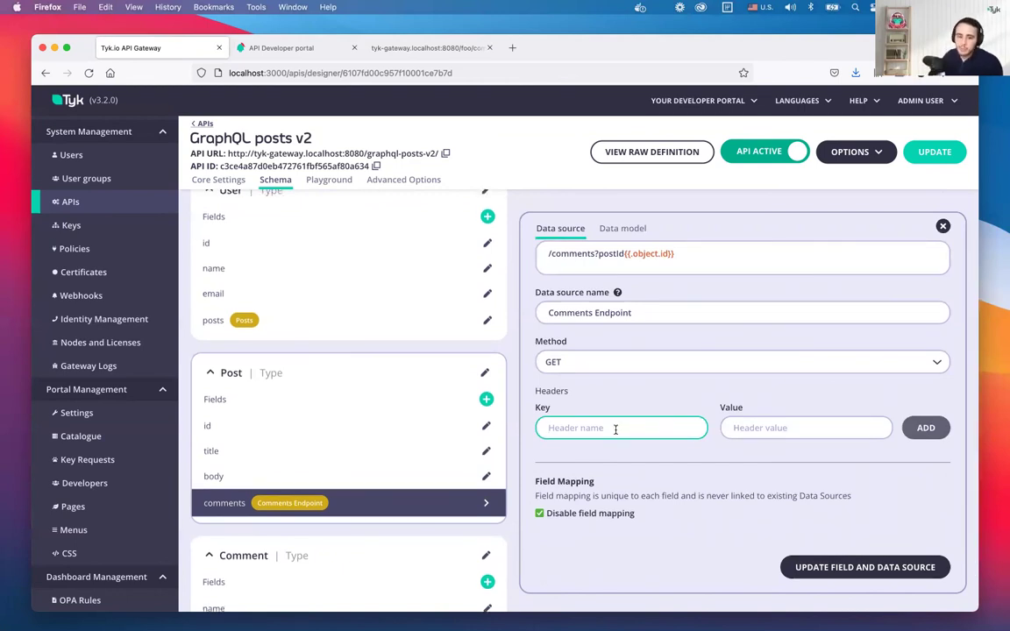
scroll(618, 280, "up", 5)
scroll(618, 267, "down", 5)
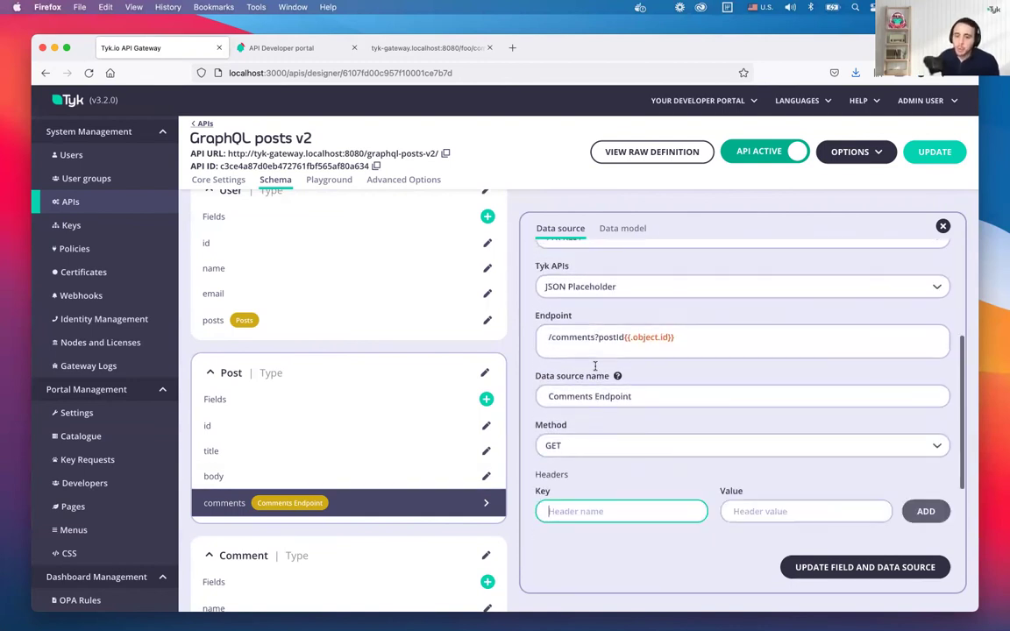
scroll(594, 366, "down", 2)
Add an x-api-key header with its API key value to the Post.comments data source
type("x-api-key")
key("Tab")
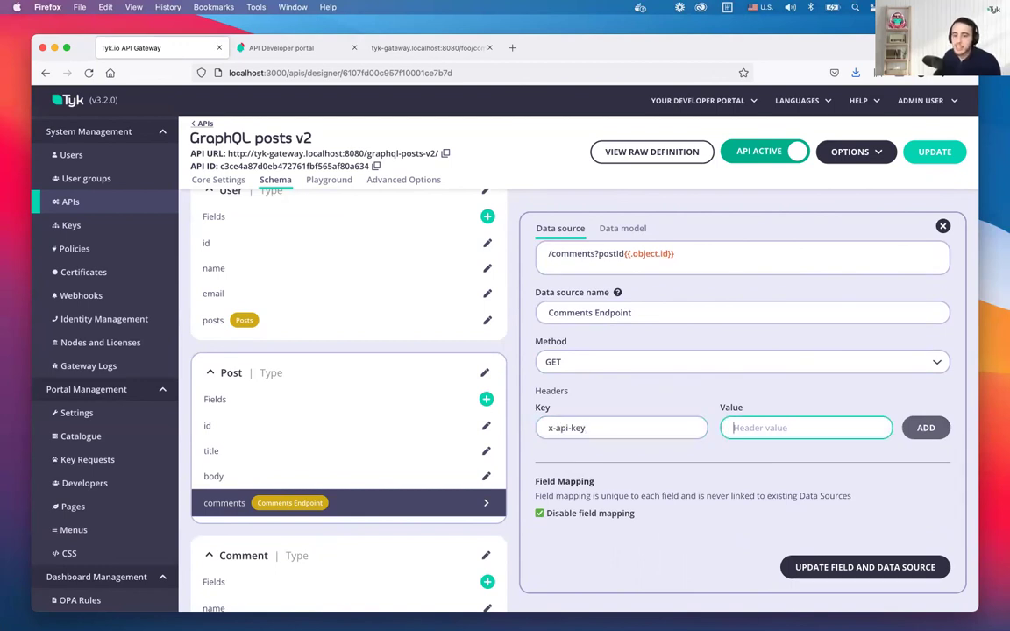
type("123")
key("Return")
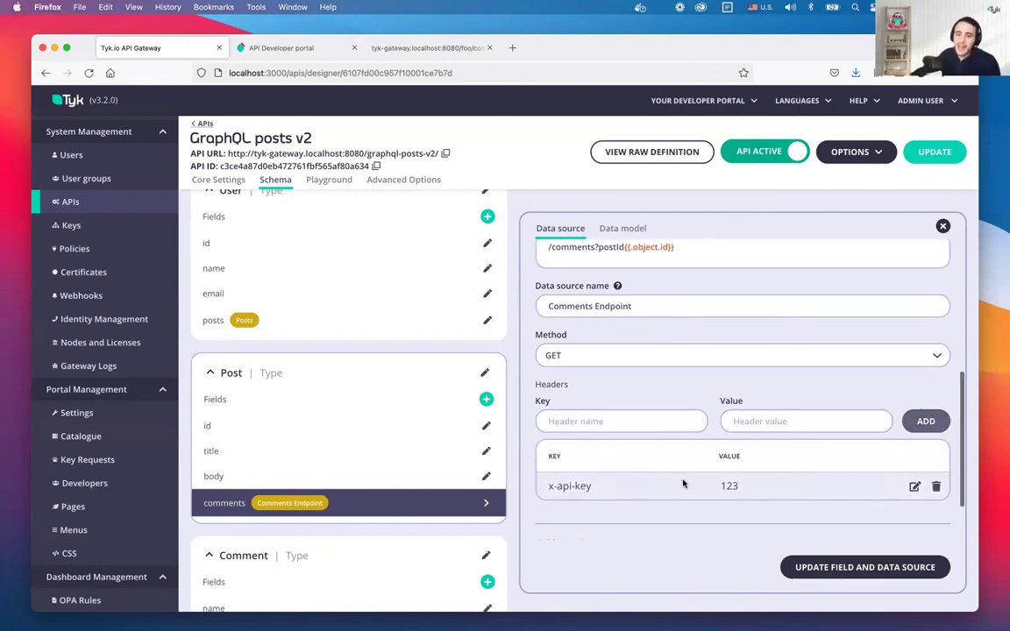
scroll(683, 483, "down", 2)
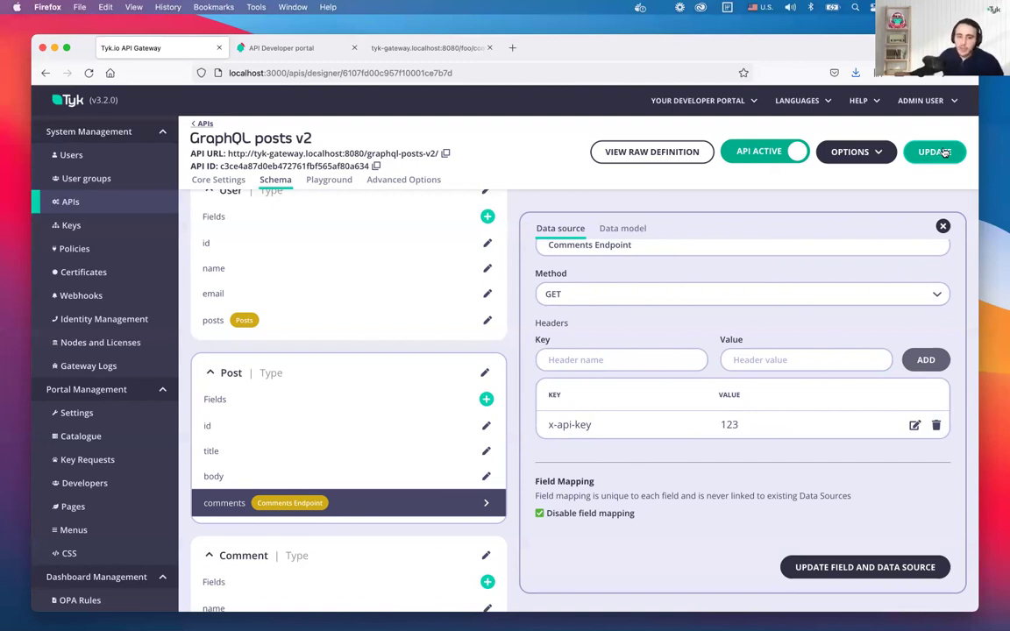
Scroll up to review the Post.comments GET Comments Endpoint settings and x-api-key header
scroll(771, 359, "up", 2)
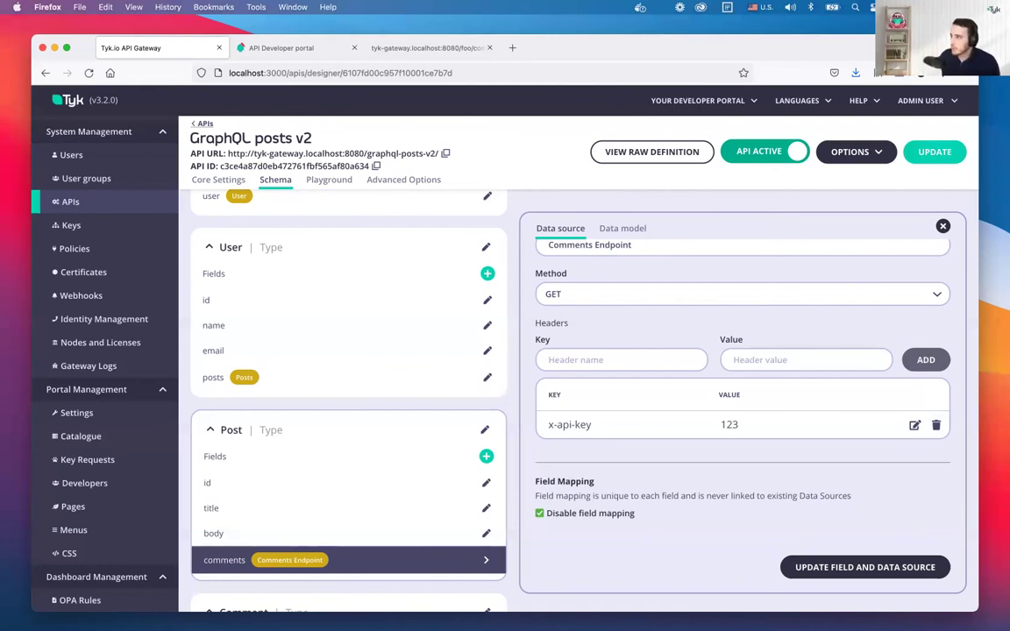
key("ctrl+Up")
key("ctrl+Up")
key("ctrl+Right")
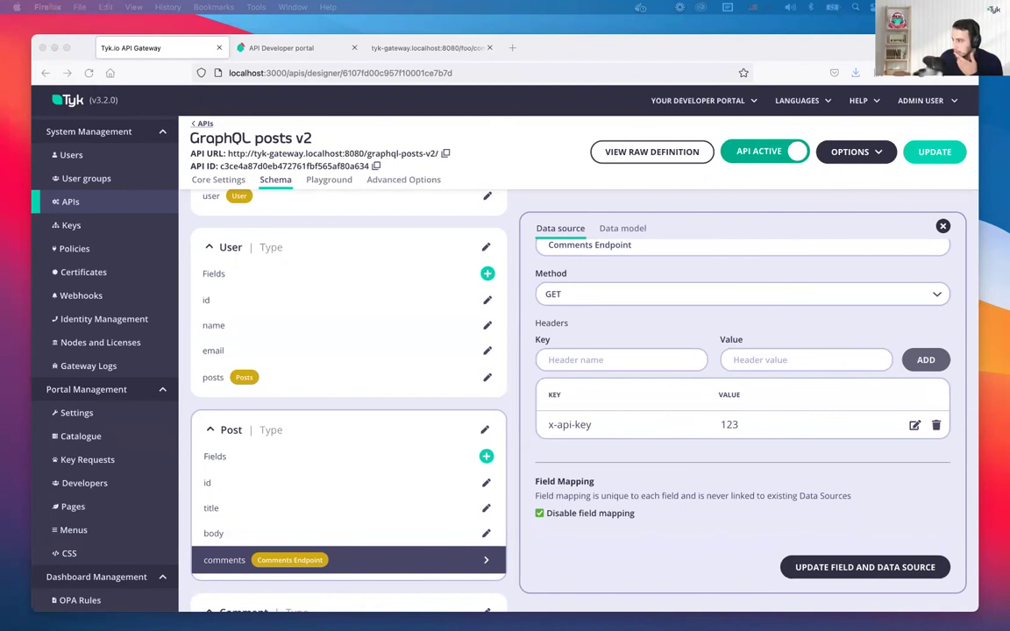
key("ctrl+Up")
key("ctrl+Up")
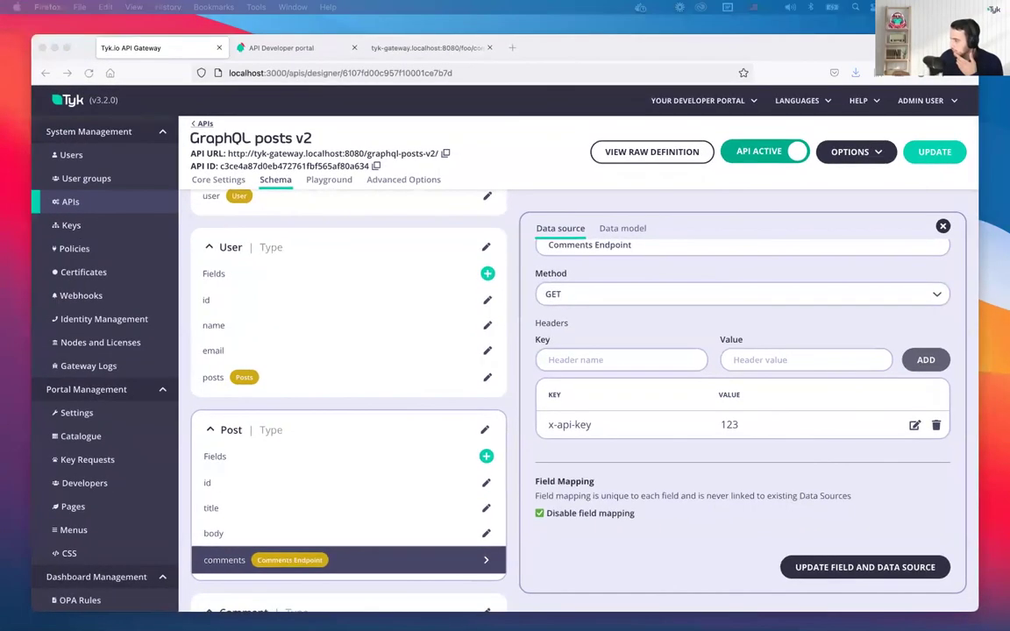